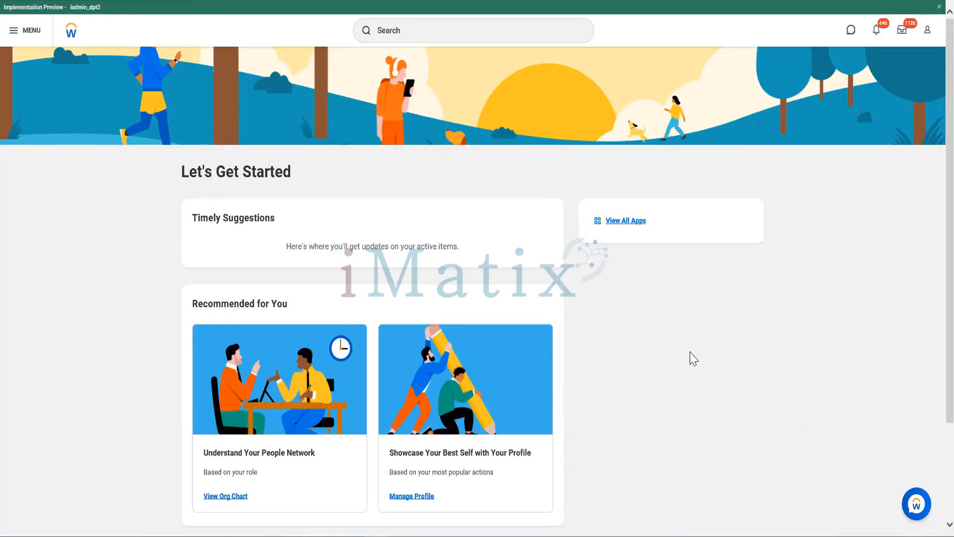
- Search for the Move Workers business process definitions with "bp:move workers"
click(445, 33)
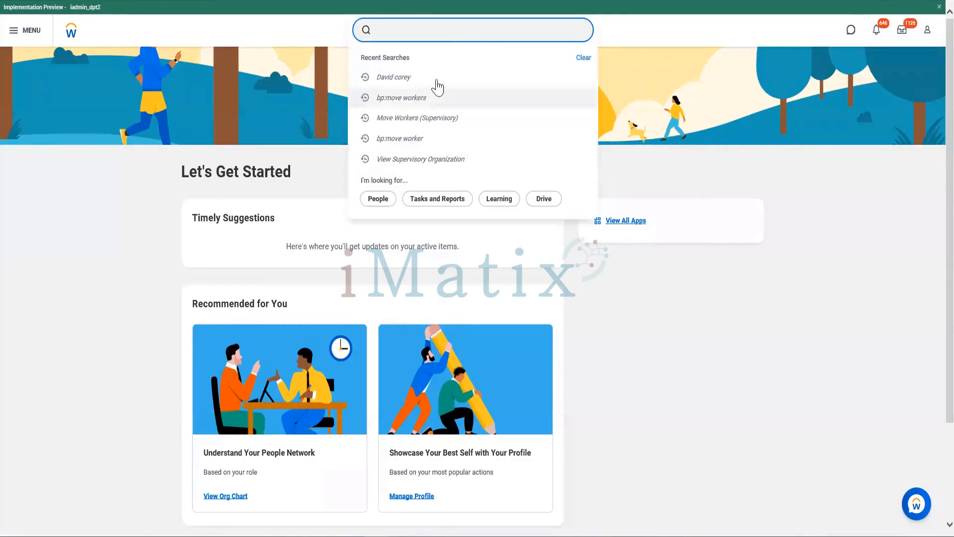
click(413, 99)
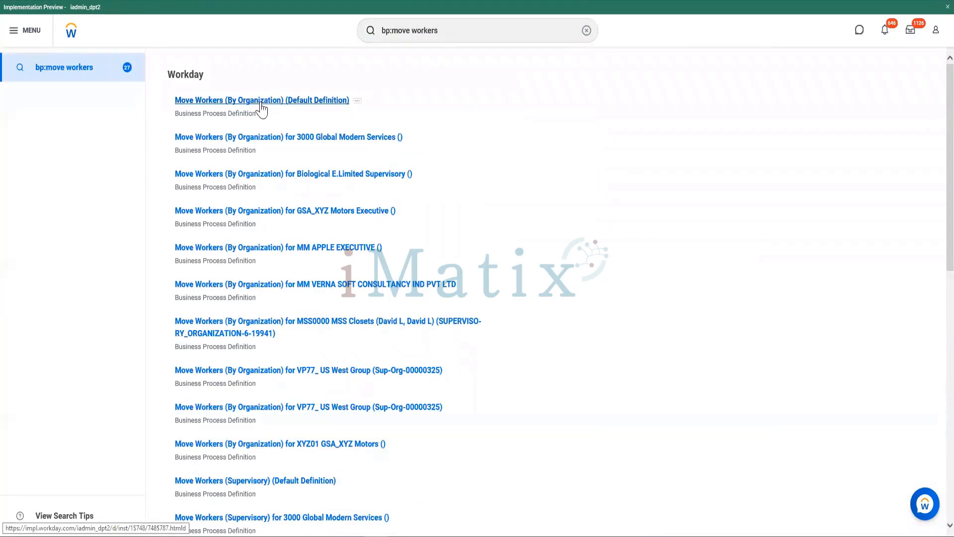
- Look up the search suggestions for "move workers" and dismiss them
click(479, 31)
key(ctrl+a)
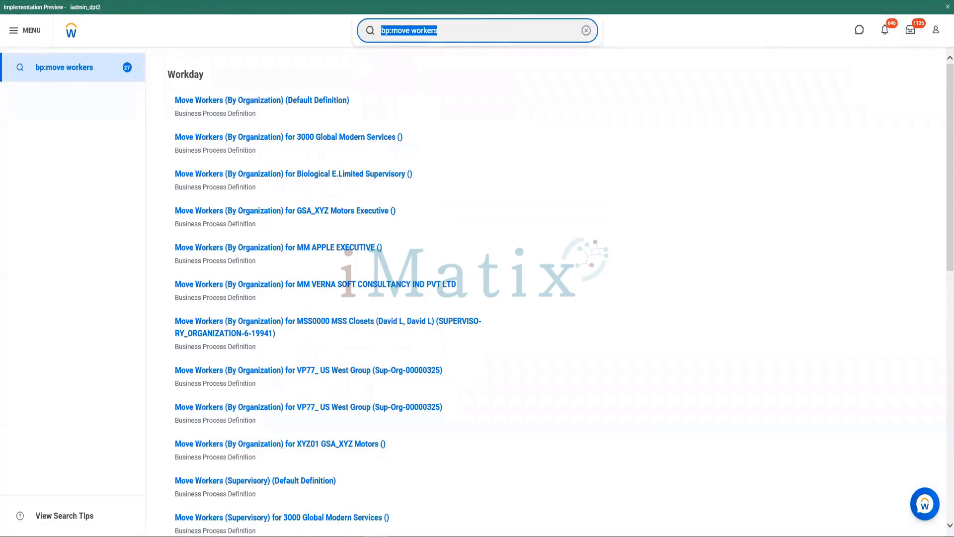
text(m)
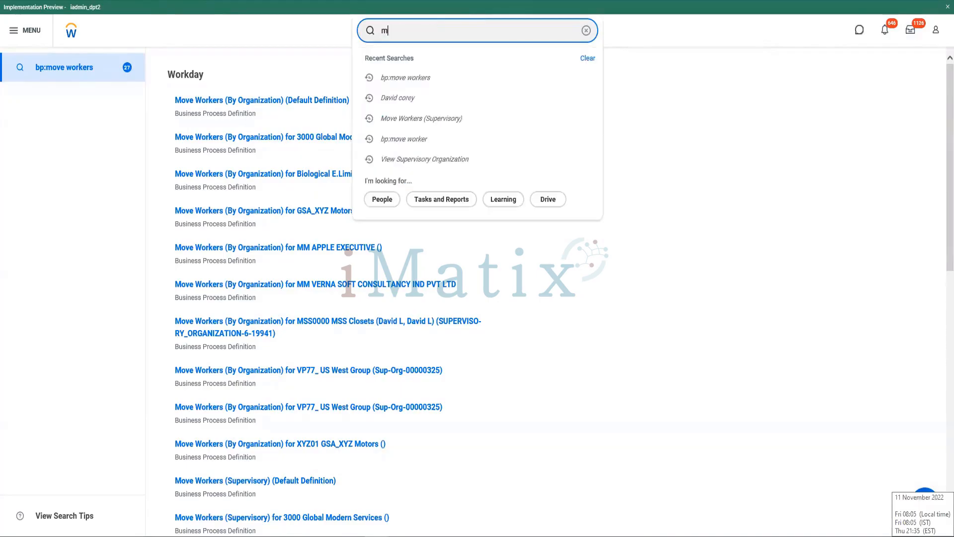
text(ove workers)
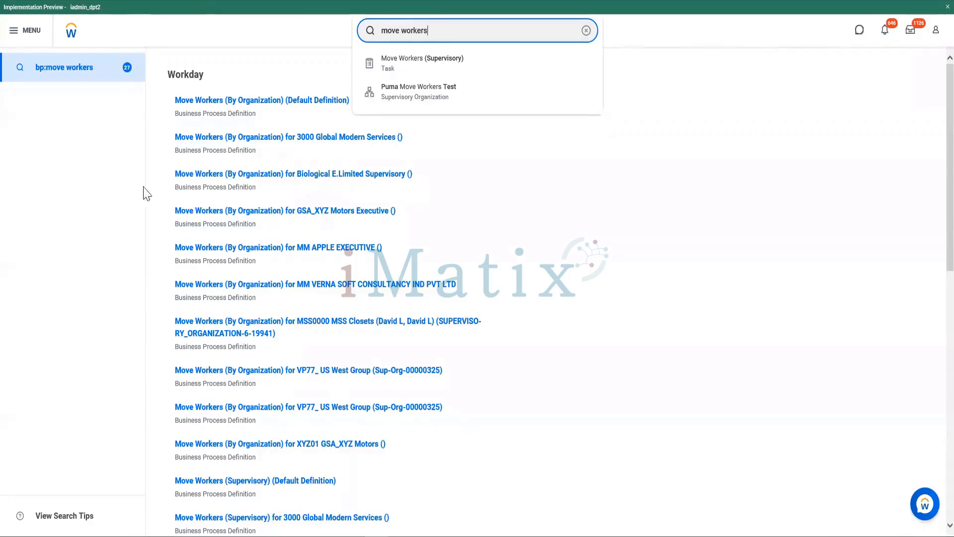
click(295, 109)
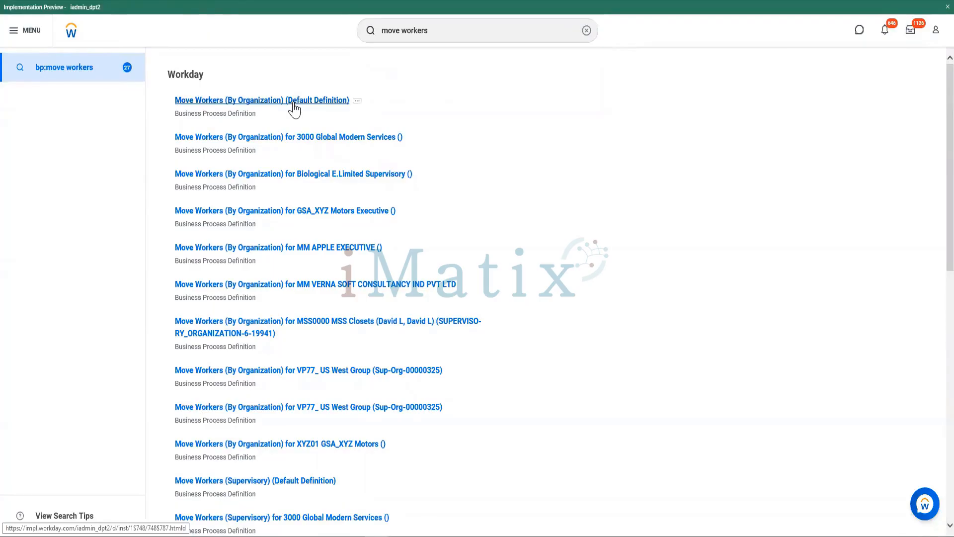
- Open the Move Workers (By Organization) (Default Definition) business process definition and read its page error
click(295, 108)
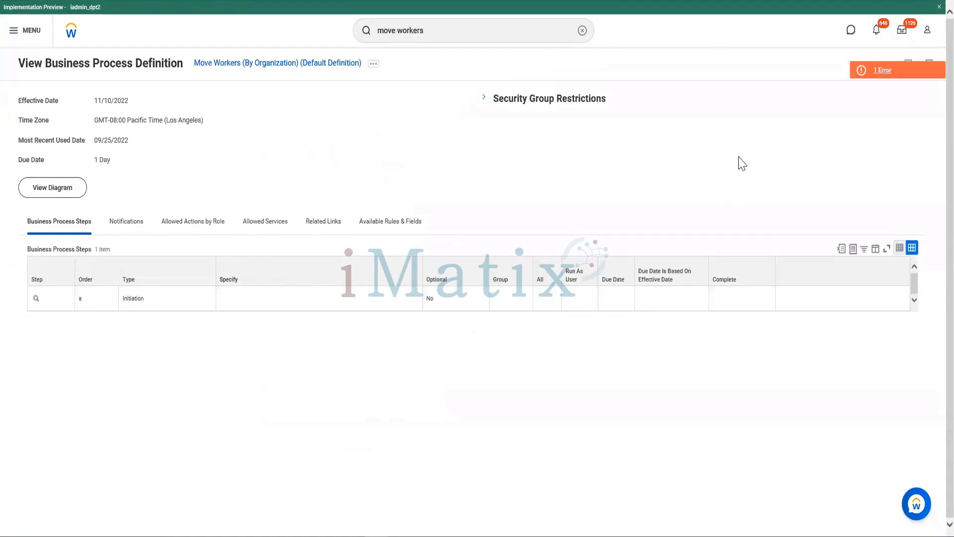
click(890, 77)
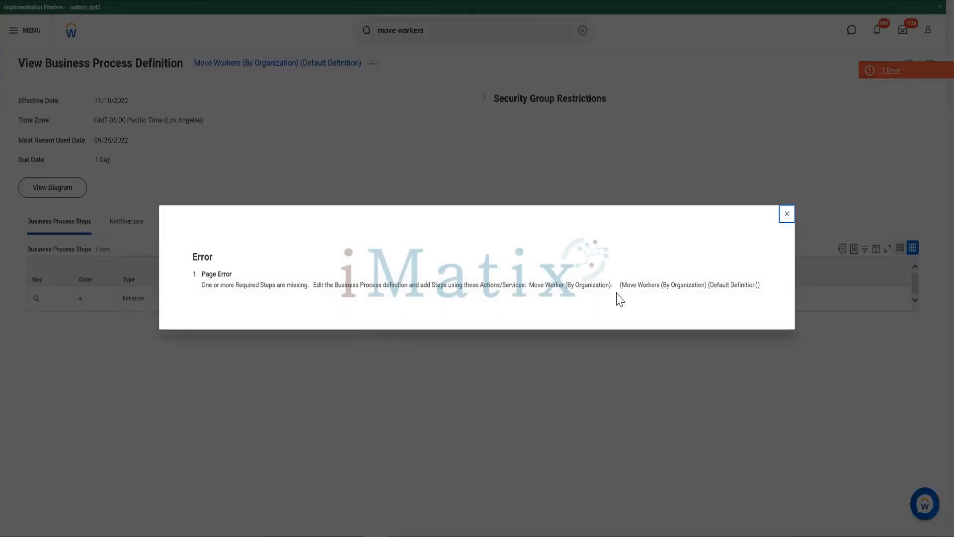
click(787, 214)
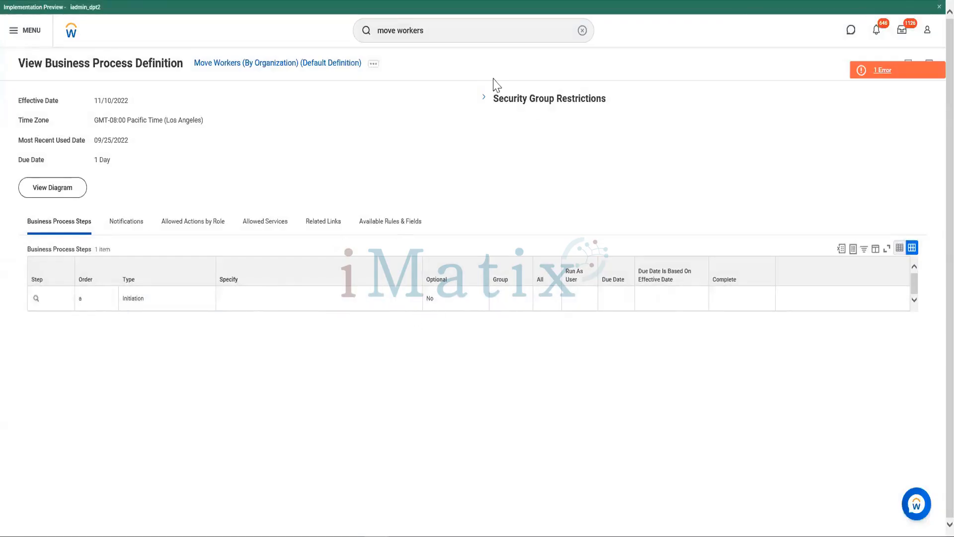
- Start editing the Move Workers (By Organization) default definition, accepting the preset effective date and time zone
click(373, 65)
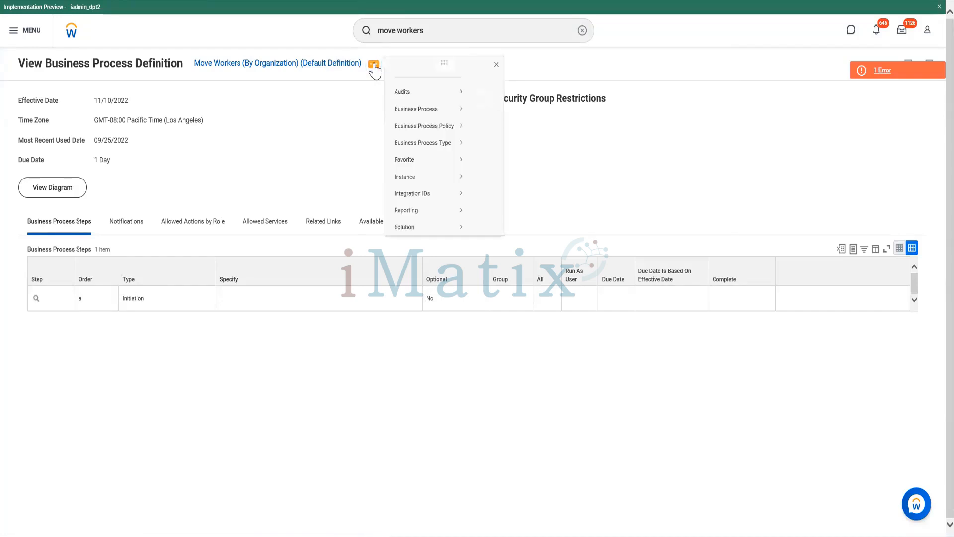
mouse_move(400, 148)
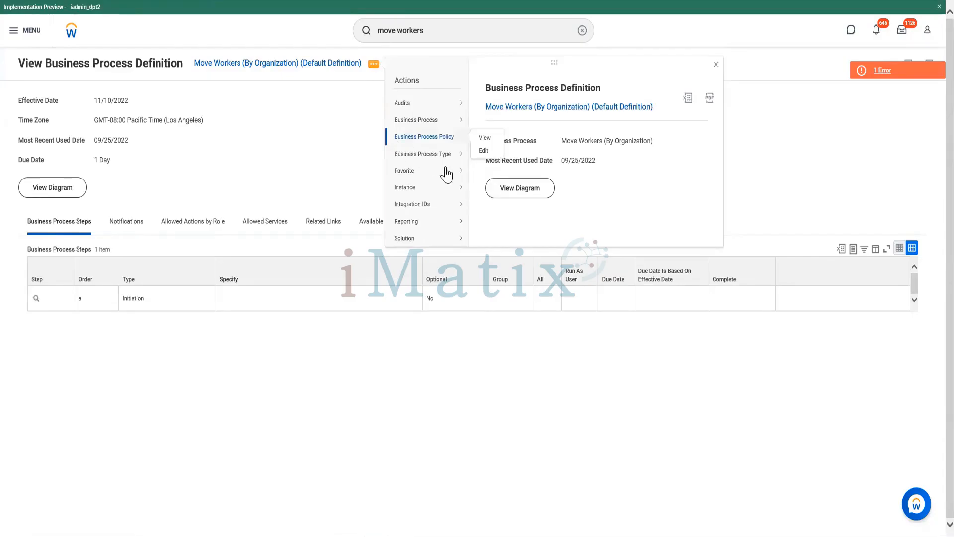
mouse_move(423, 124)
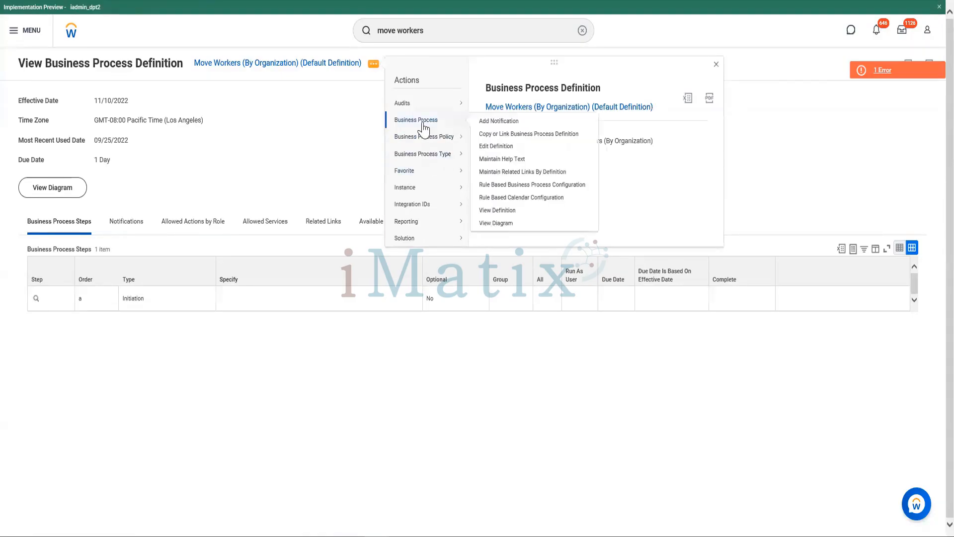
click(501, 150)
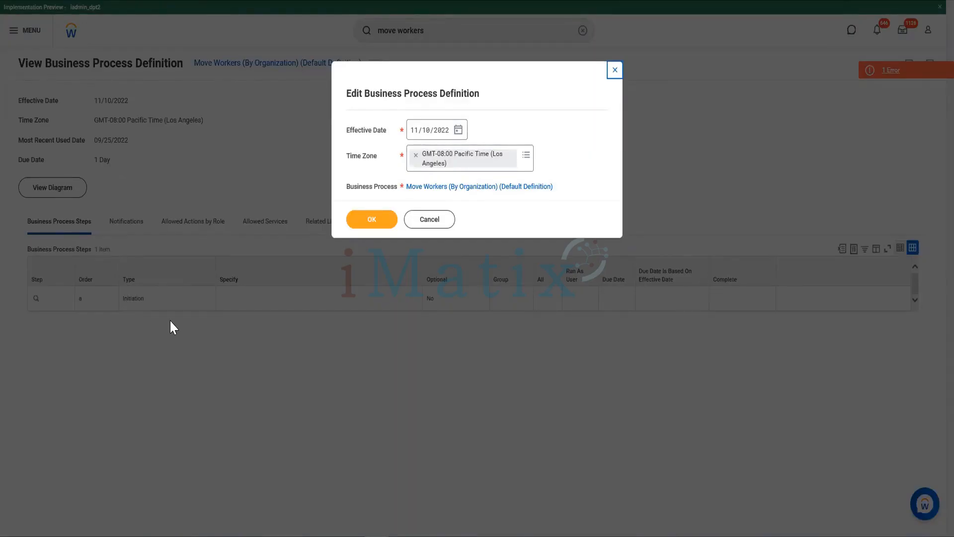
click(379, 221)
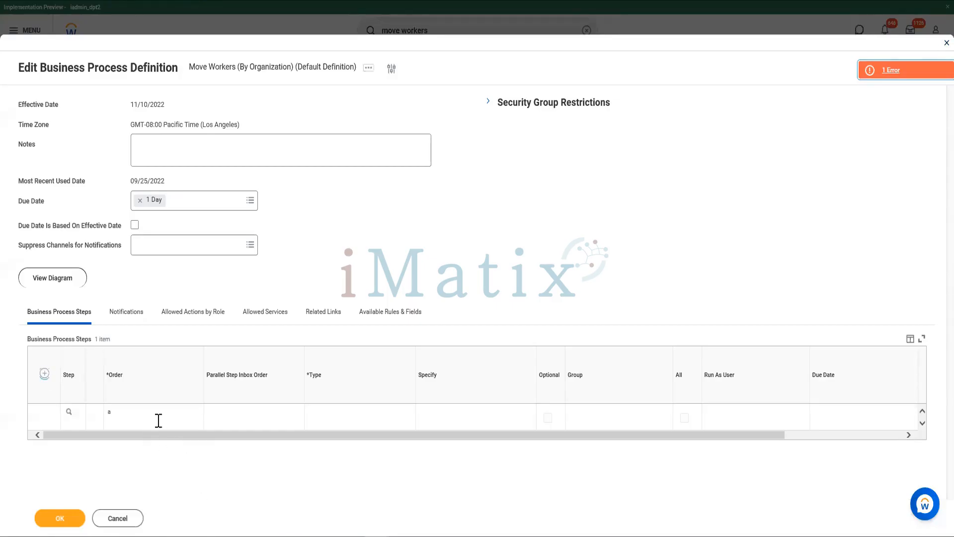
- Add a business process step with order b and type Action
click(119, 420)
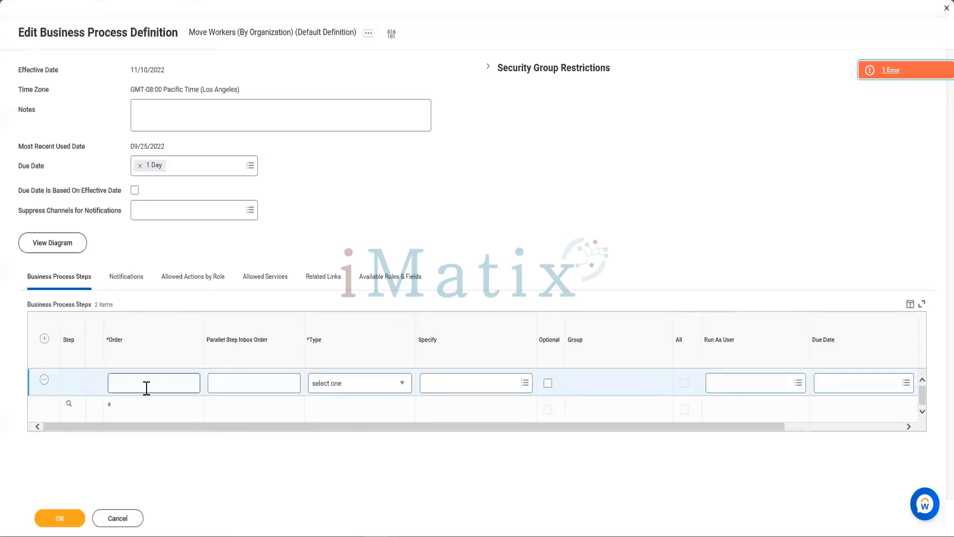
click(144, 384)
text(b)
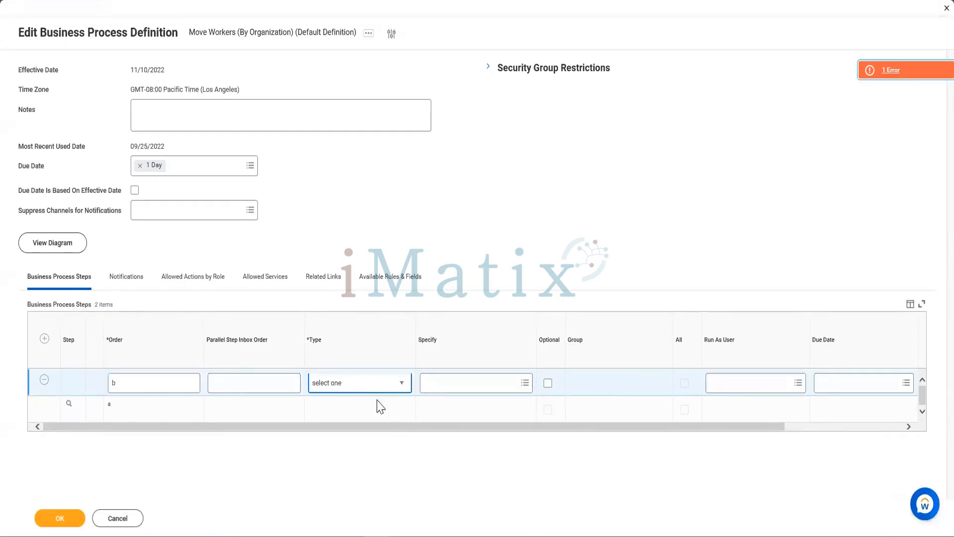
click(385, 384)
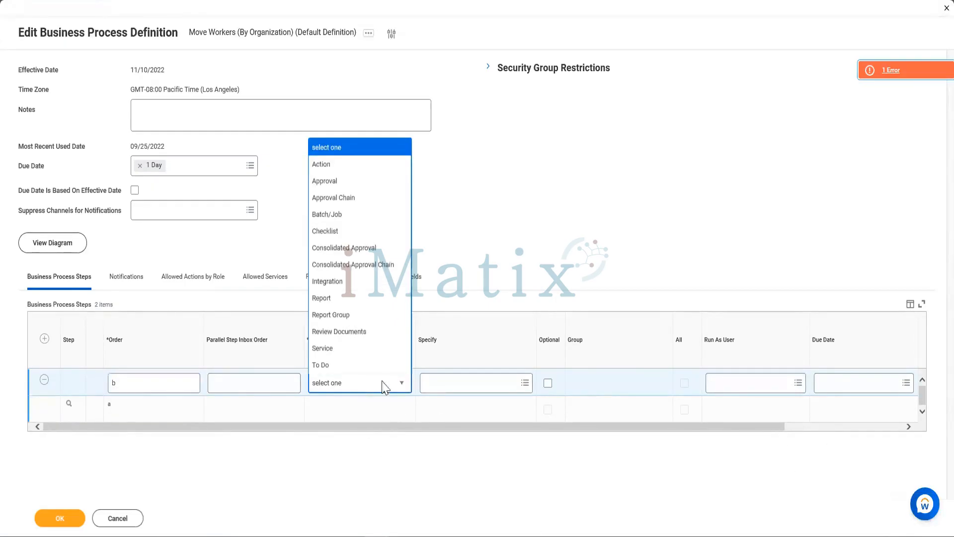
click(343, 165)
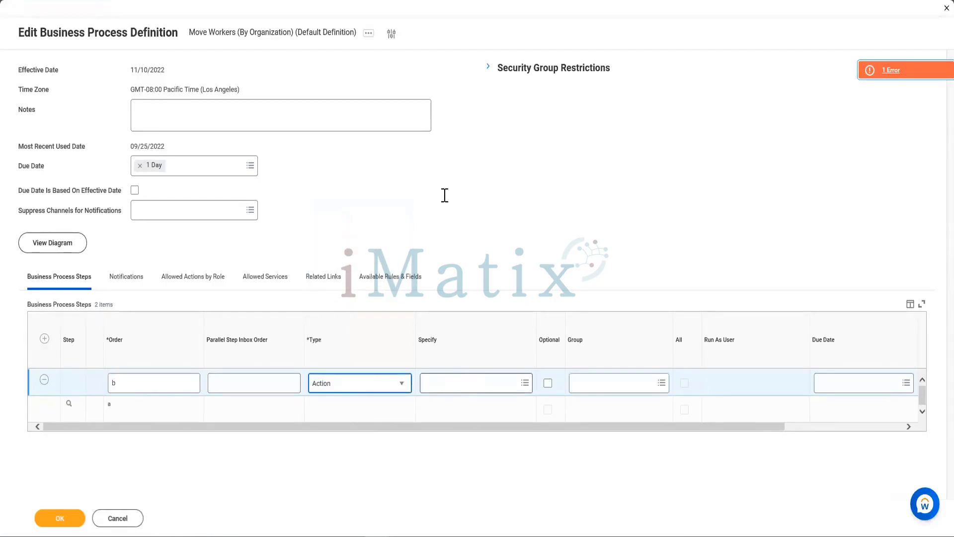
- Try specifying the action for step b by searching for "move worker", and clear the entry
key(Tab)
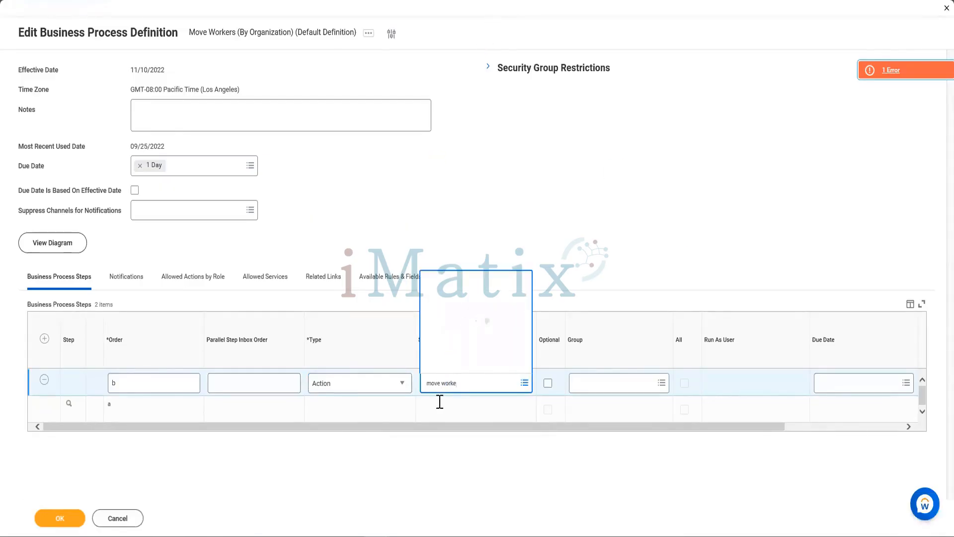
click(557, 236)
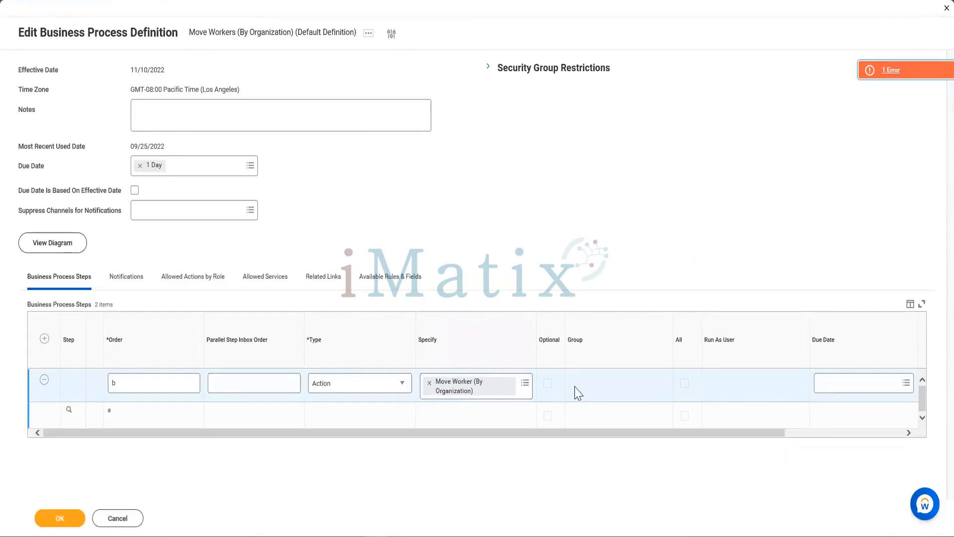
click(430, 382)
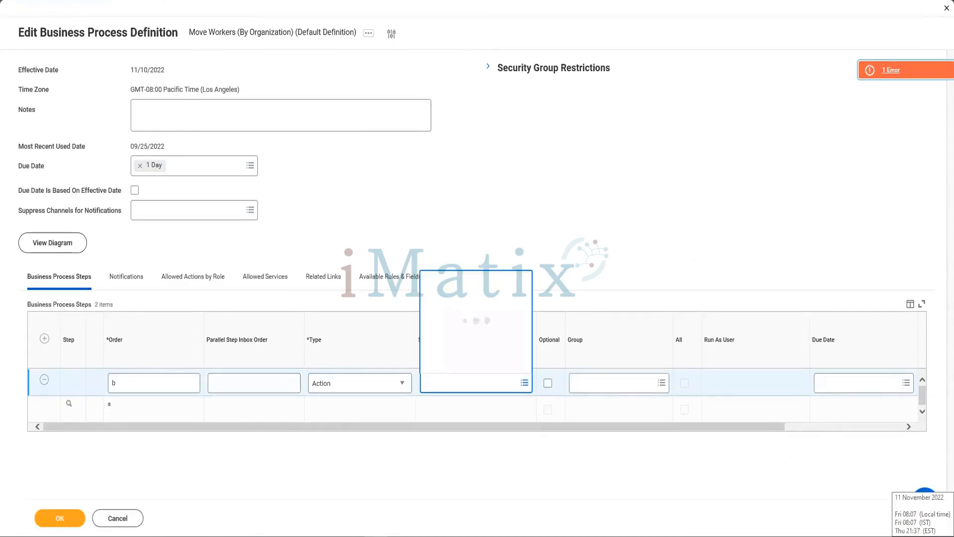
text(move worker)
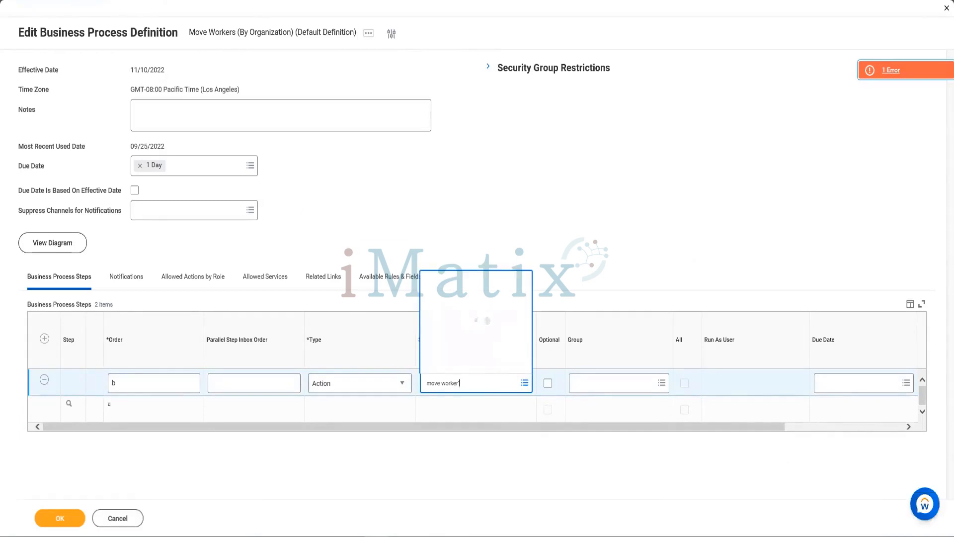
click(429, 383)
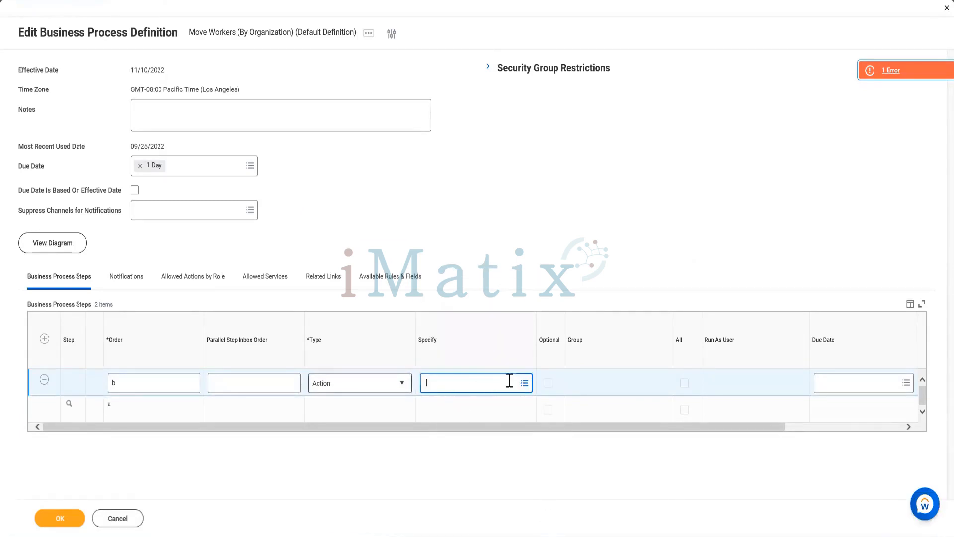
- Specify Move Worker (By Organization) as the action for step b and save the definition
click(525, 384)
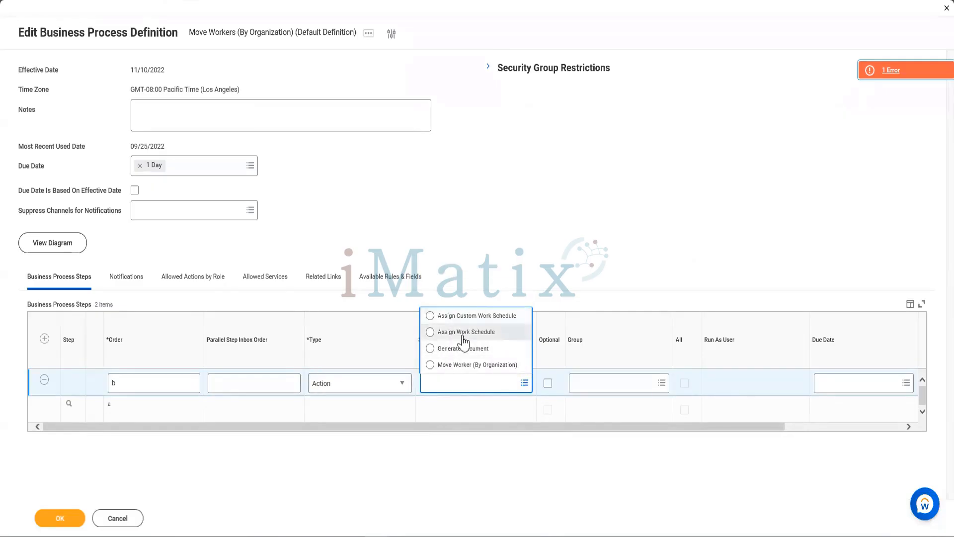
click(458, 366)
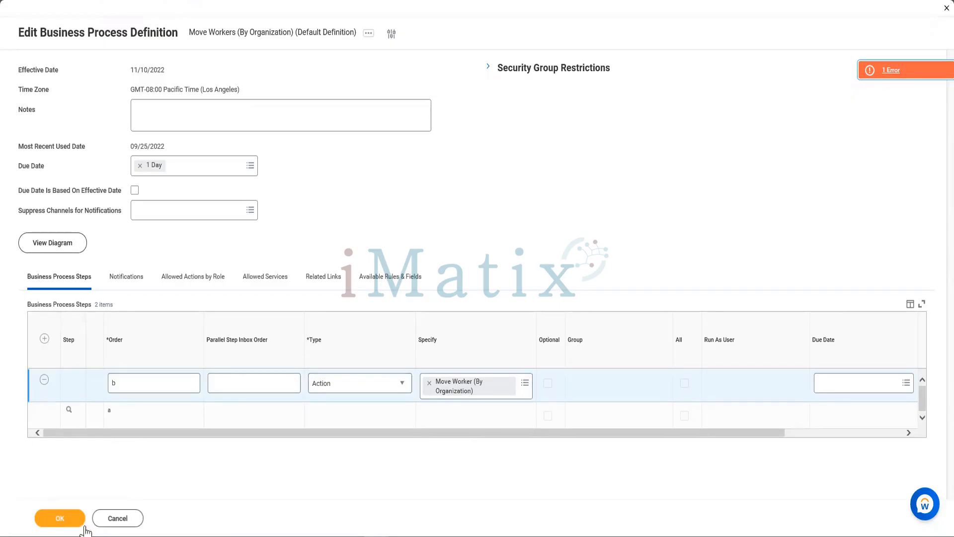
click(62, 519)
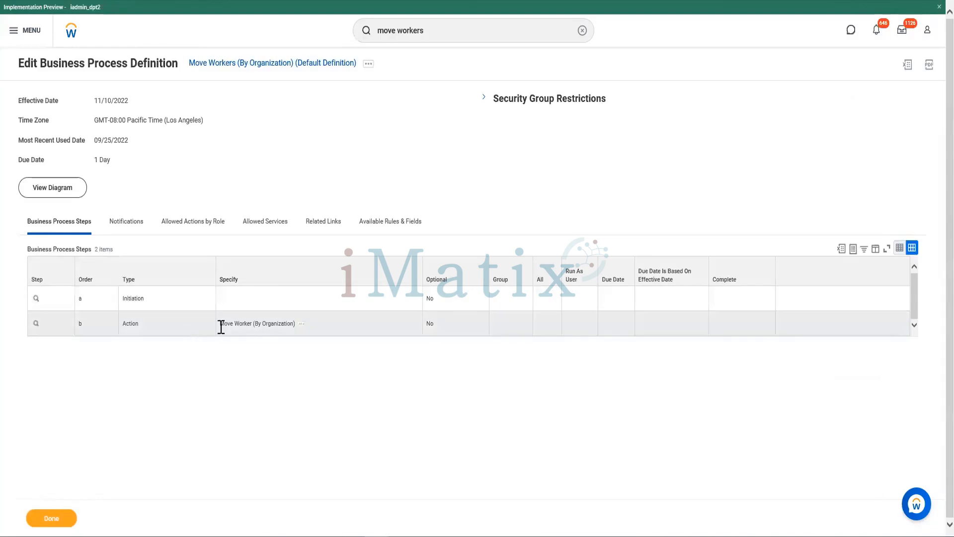
drag(221, 324, 297, 326)
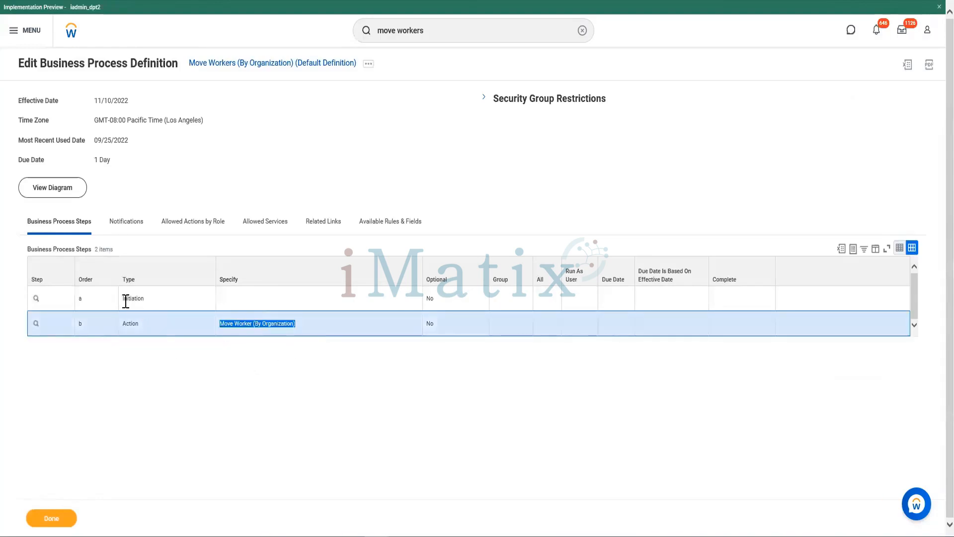
drag(122, 298, 147, 299)
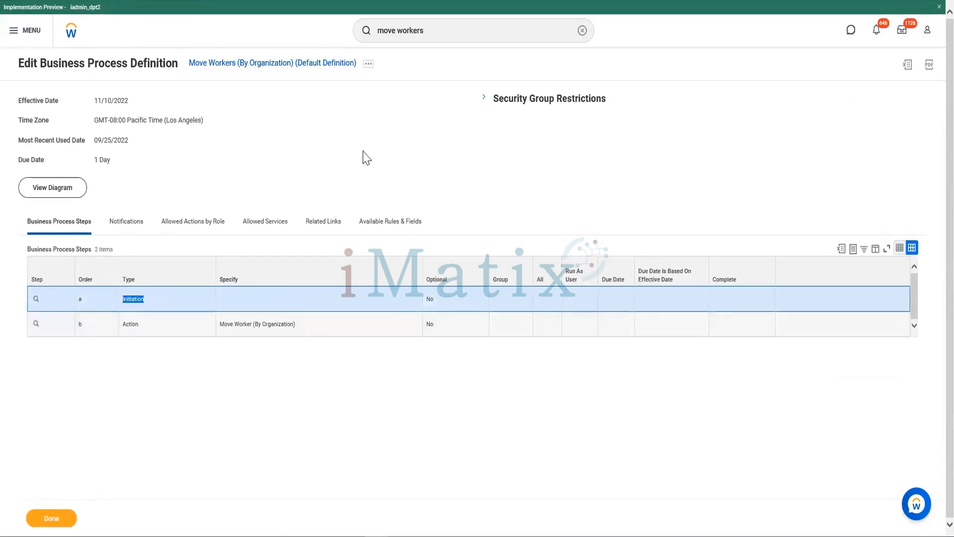
- Search for "move work" and open the Move Workers (Supervisory) task
click(425, 39)
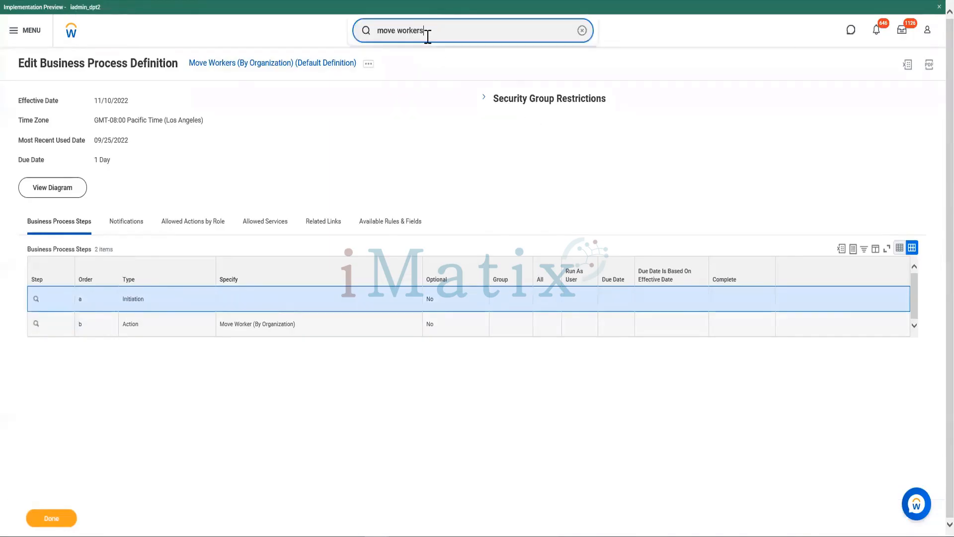
key(BackSpace)
key(BackSpace)
key(BackSpace)
key(BackSpace)
key(BackSpace)
key(BackSpace)
key(BackSpace)
key(BackSpace)
key(BackSpace)
key(BackSpace)
key(BackSpace)
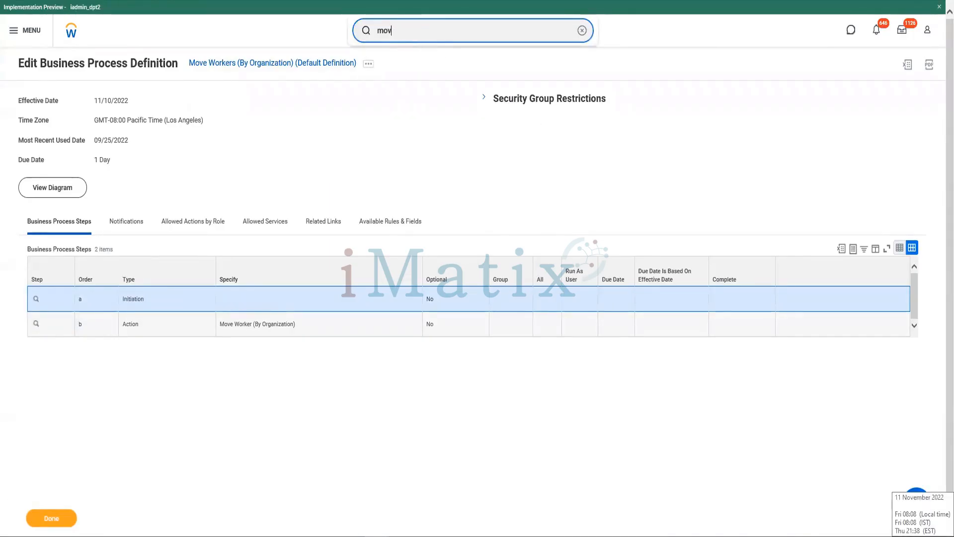
text(mov)
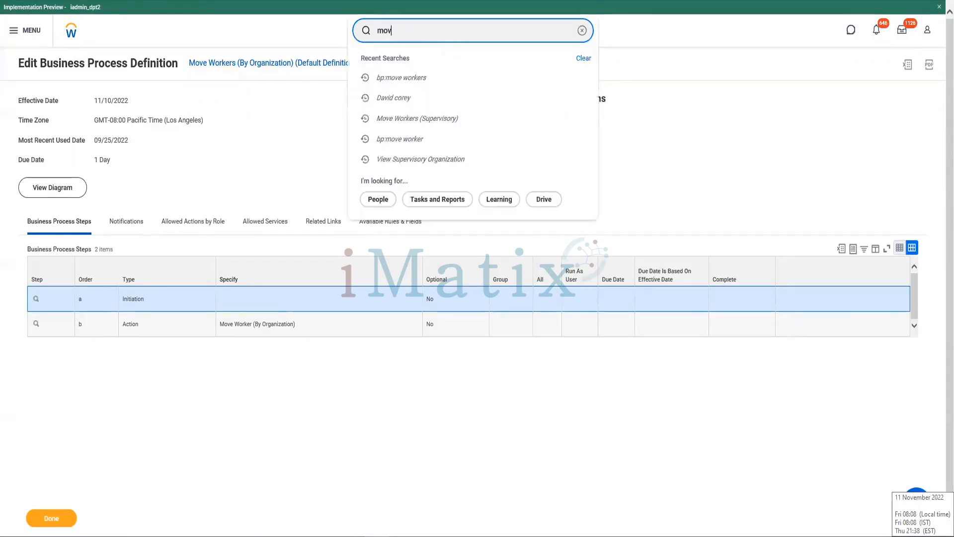
text(e work)
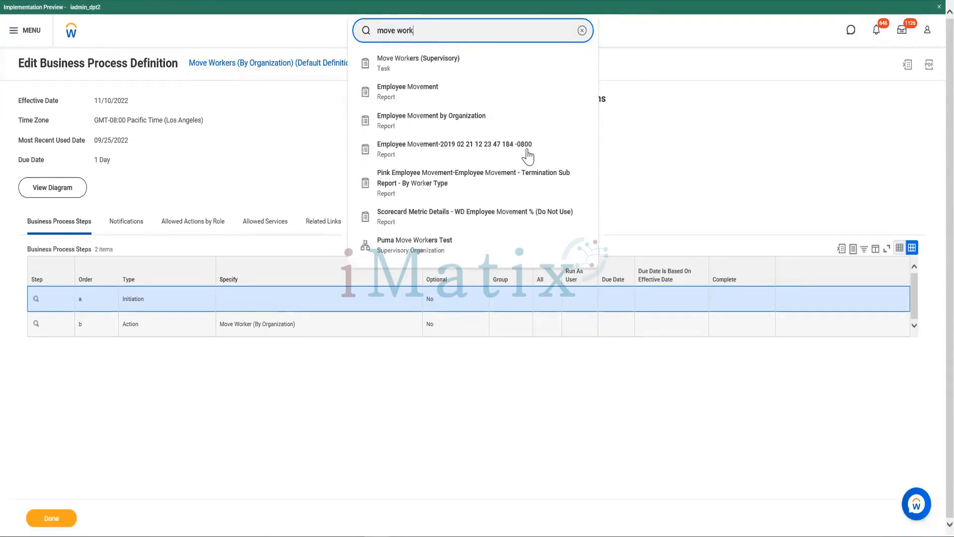
click(419, 70)
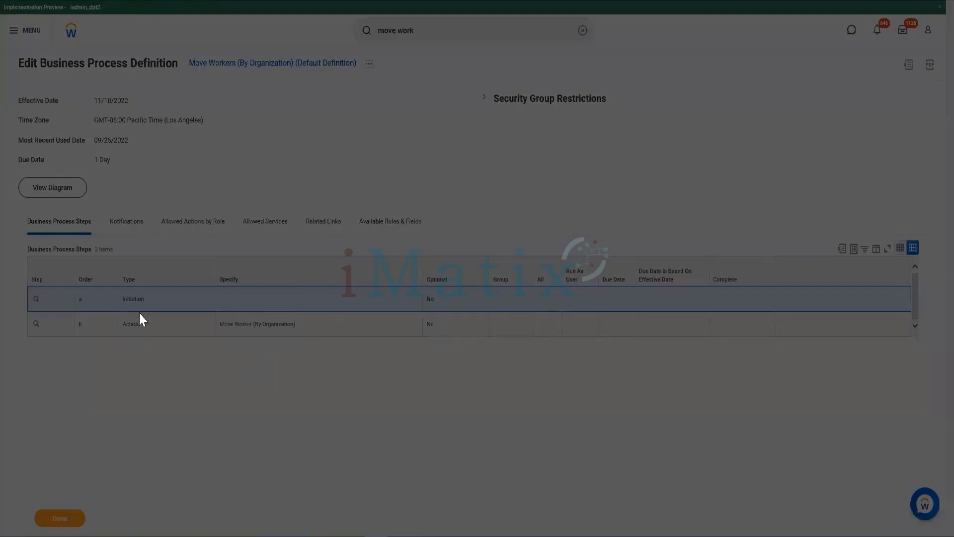
- Set the effective date of the Move Workers (Supervisory) task to 11/10/2022
click(479, 130)
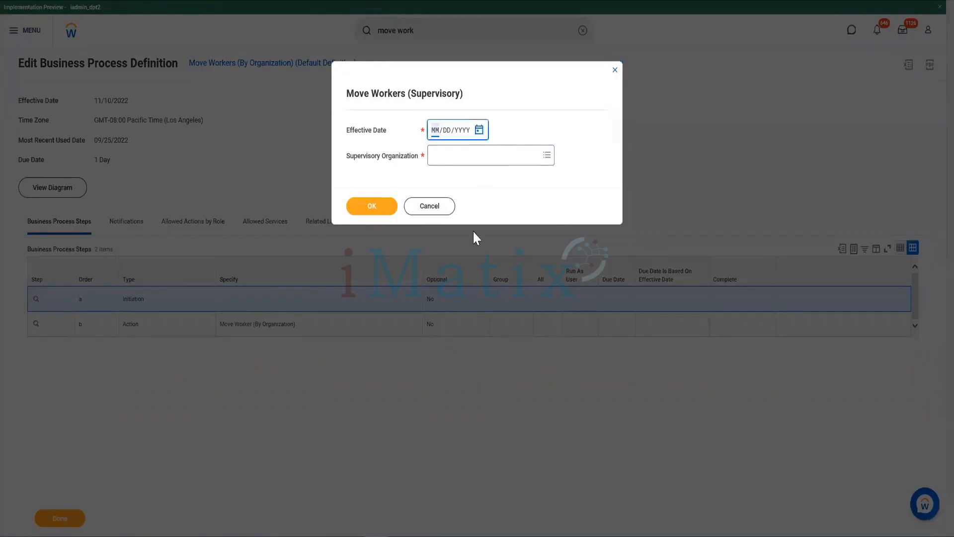
click(595, 188)
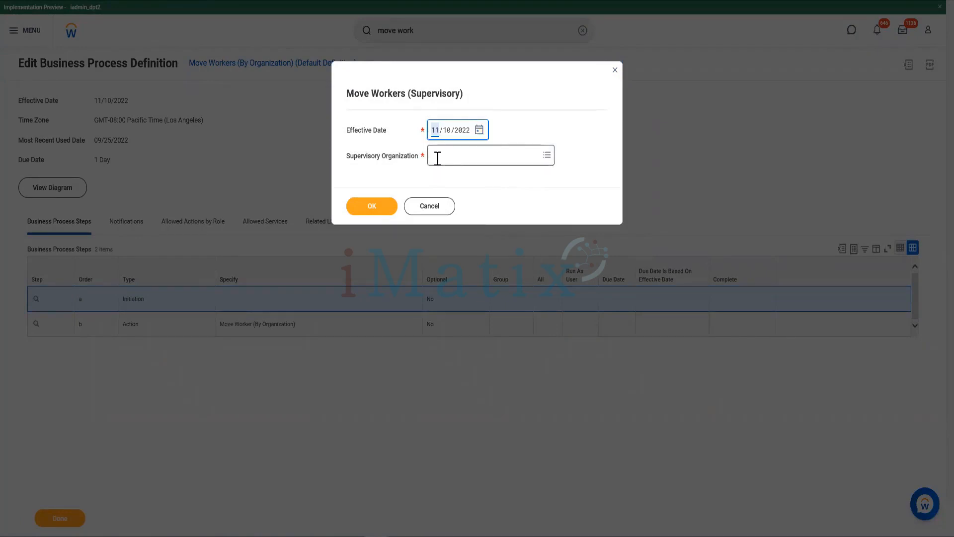
- Choose Workday Systems & Technology as the supervisory organization for the Move Workers (Supervisory) task and continue to its worker list
click(437, 156)
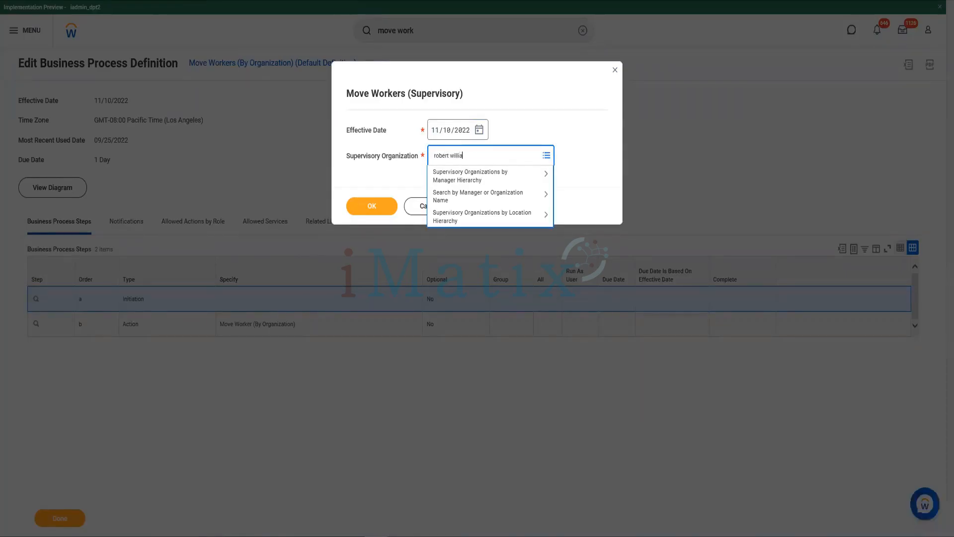
text(ms & Technology (R)
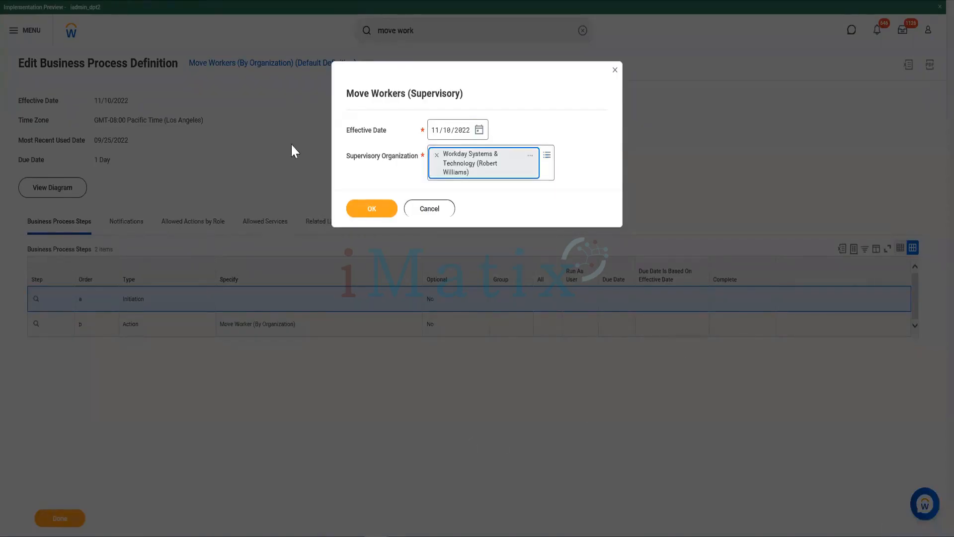
click(365, 211)
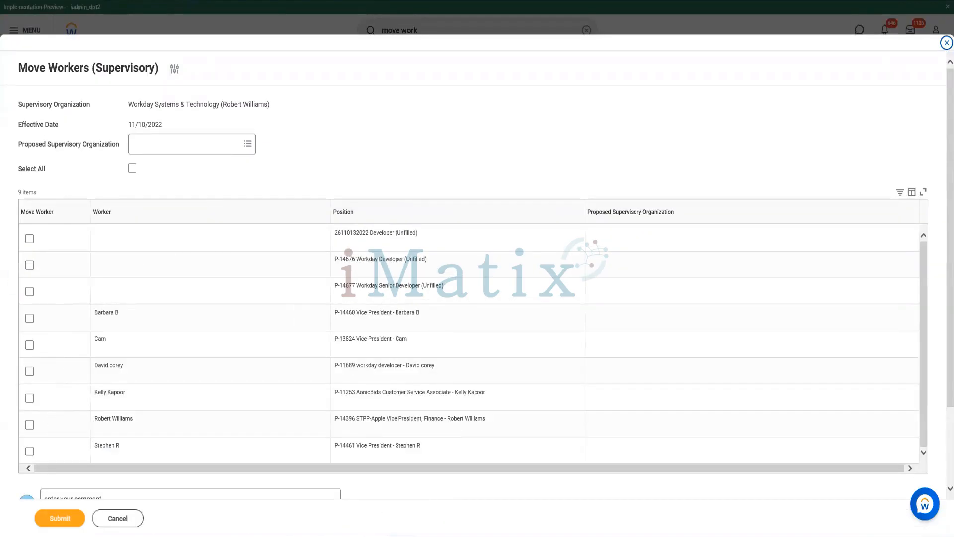
- Mark the worker in the P-11689 workday developer position to be moved, with Workday HRIS as the proposed supervisory organization
click(29, 371)
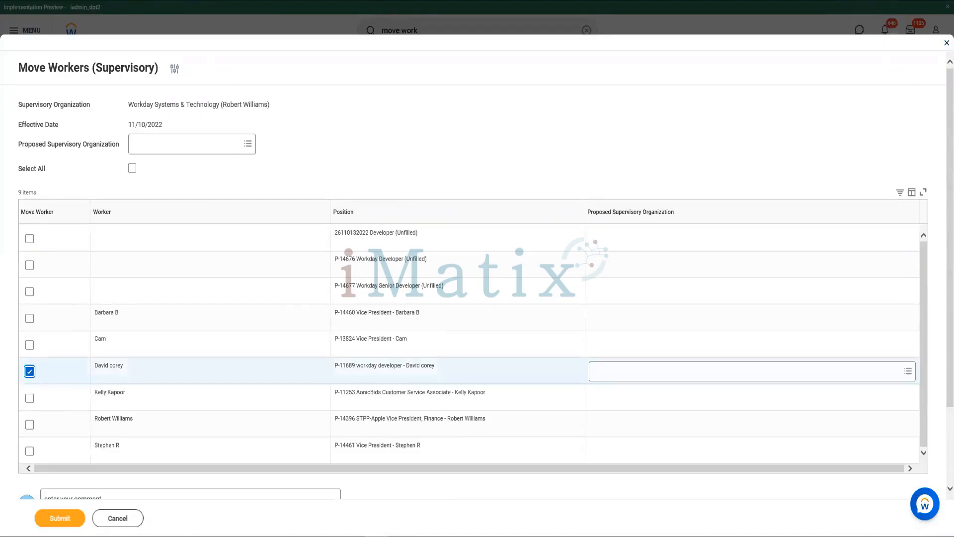
click(661, 368)
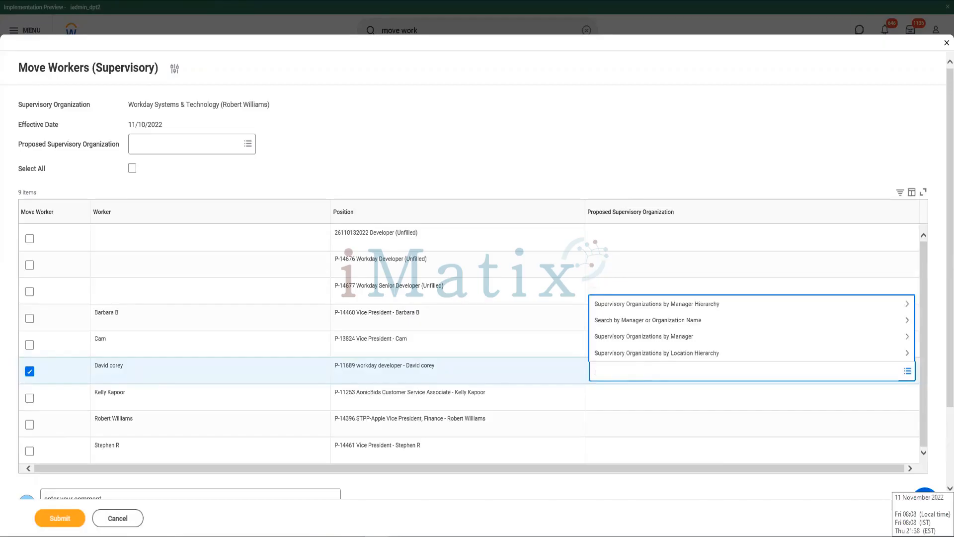
text(Amit)
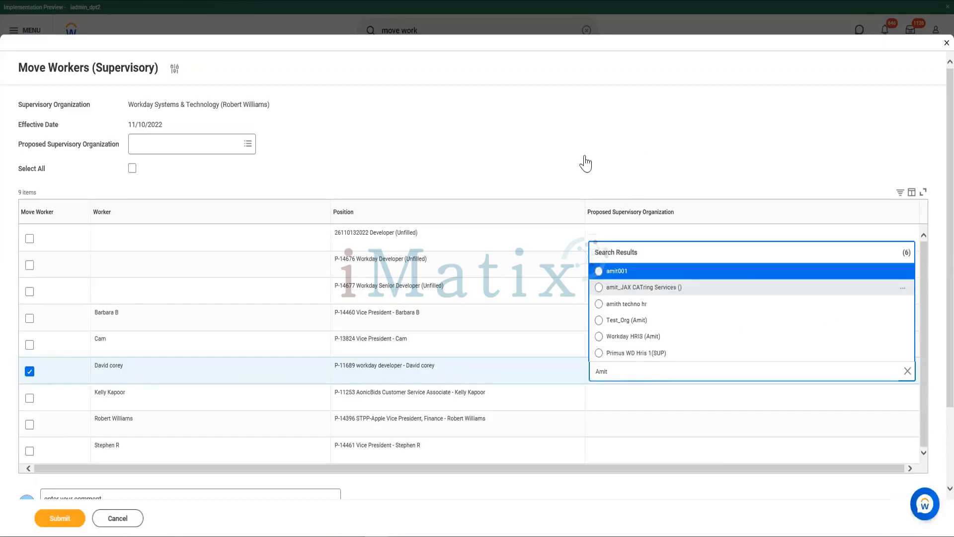
click(632, 338)
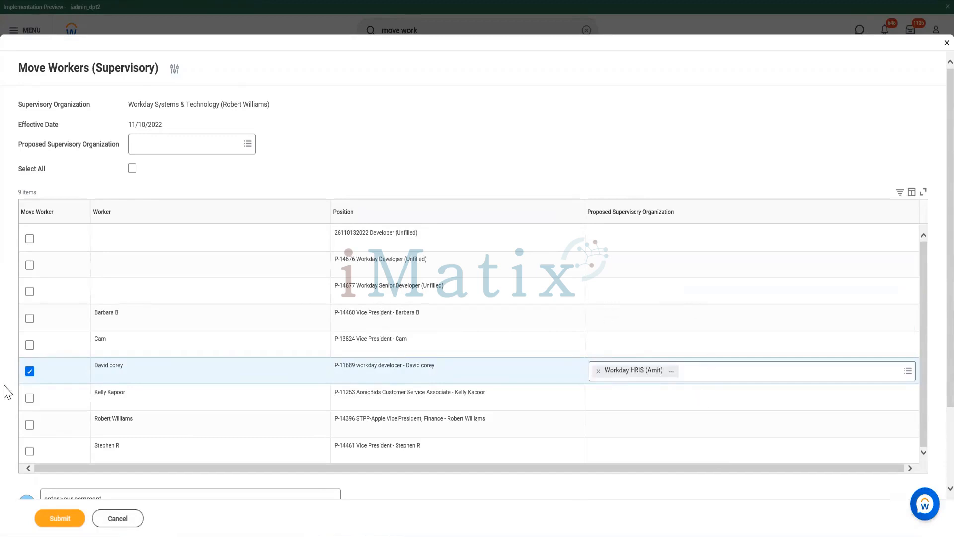
- Submit the Move Workers (Supervisory) request for Workday Systems & Technology and open the submission details
drag(96, 366, 131, 375)
drag(130, 104, 268, 104)
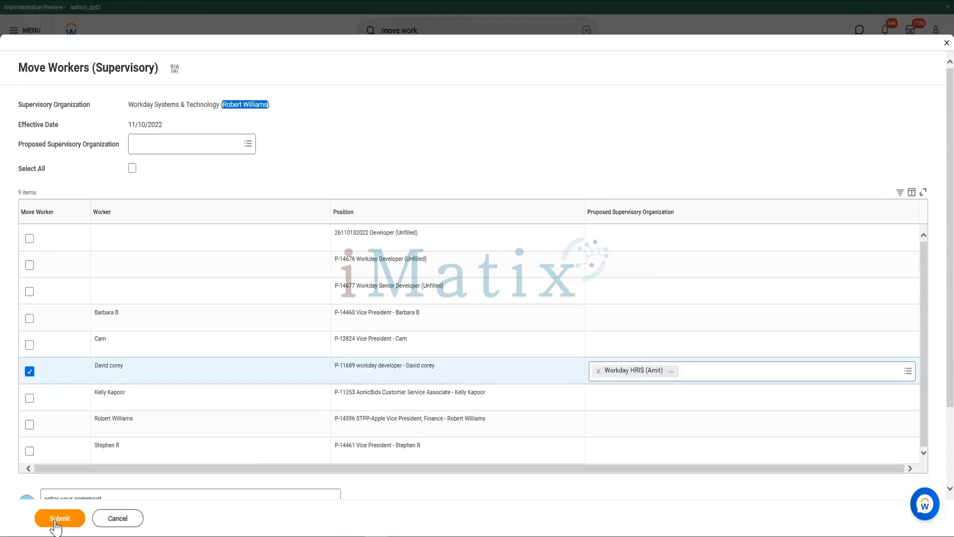
click(55, 521)
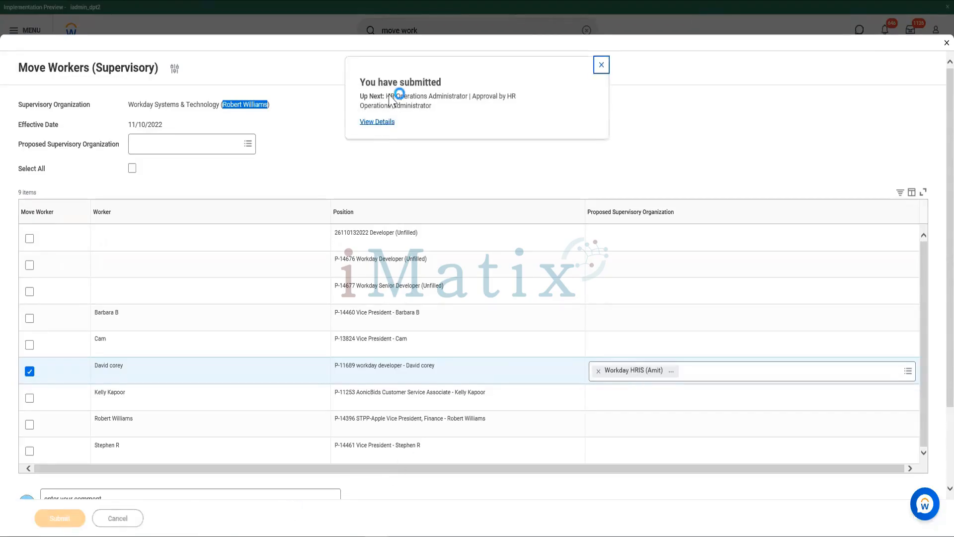
click(376, 122)
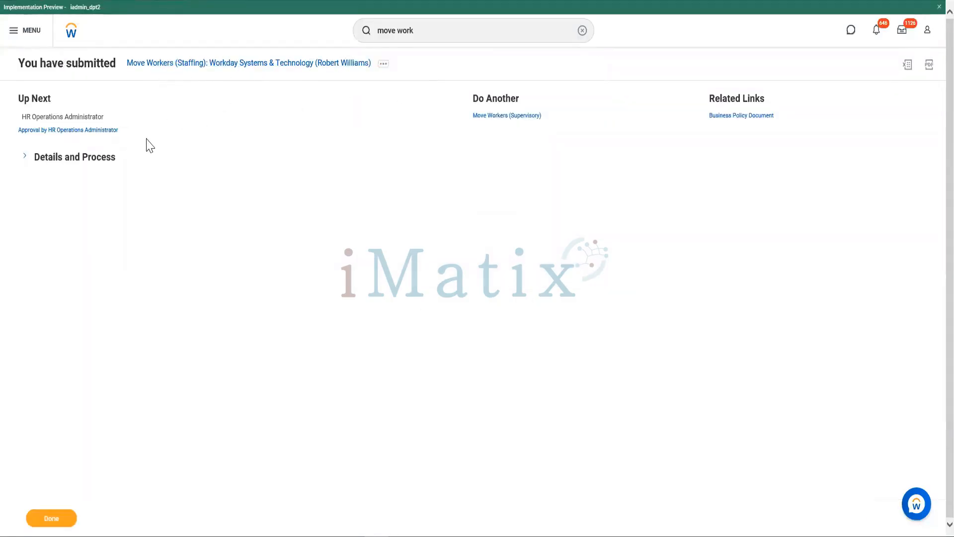
- Search for "bp:move worker" and open Move Worker (Supervisory) (Default Definition) for editing with the proposed effective date
double_click(426, 40)
click(428, 35)
triple_click(427, 35)
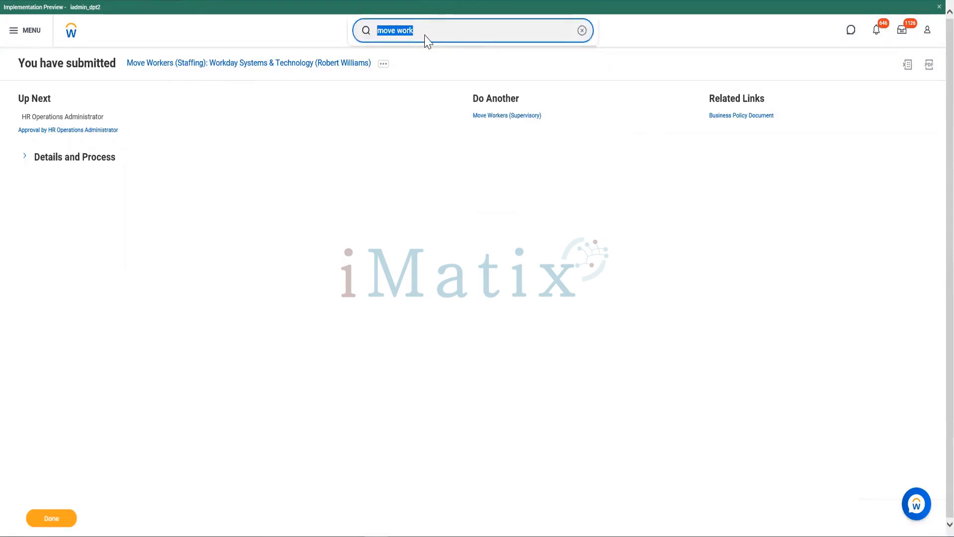
text(bp:)
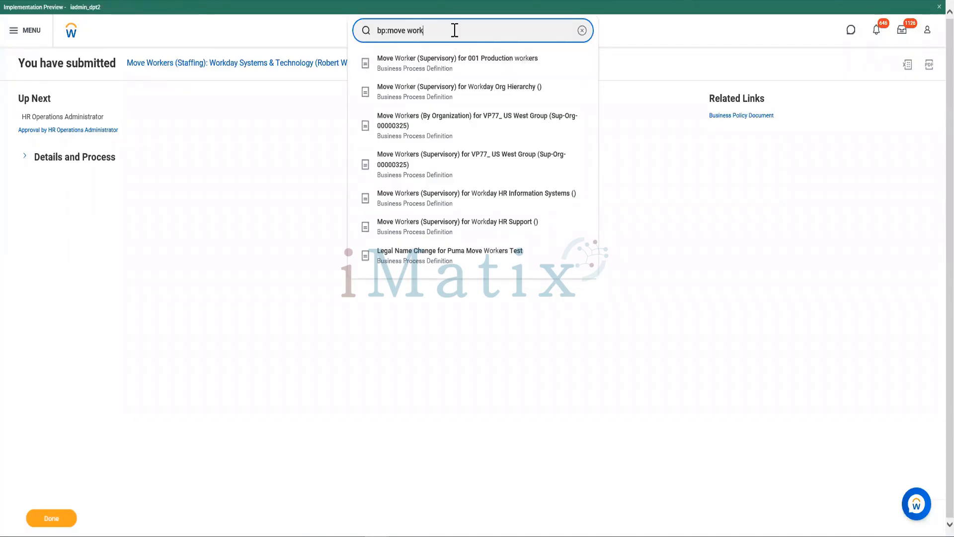
key(Return)
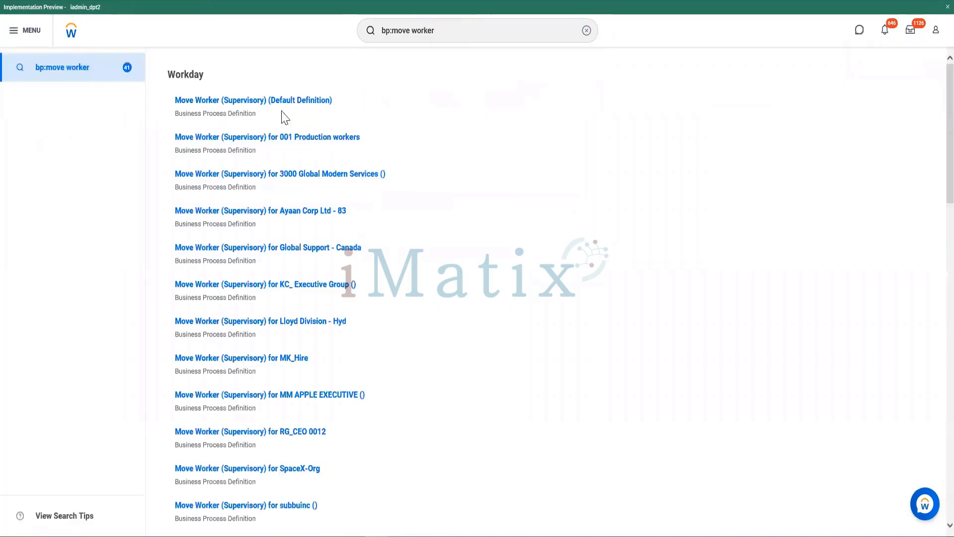
click(340, 101)
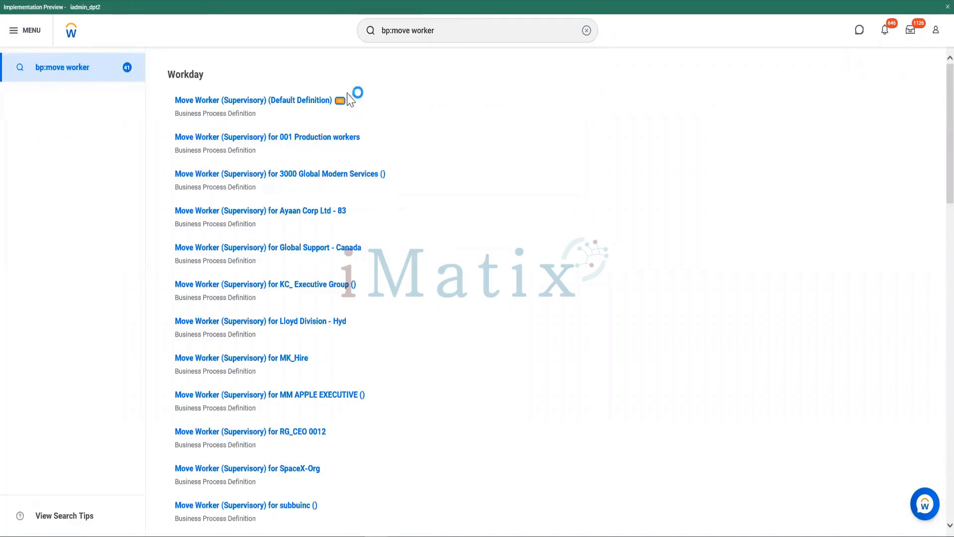
mouse_move(392, 160)
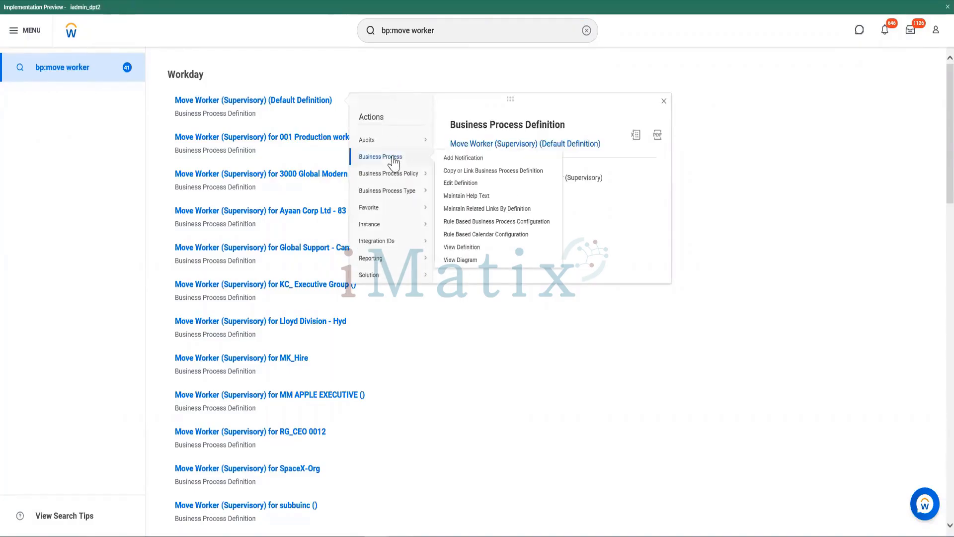
click(461, 183)
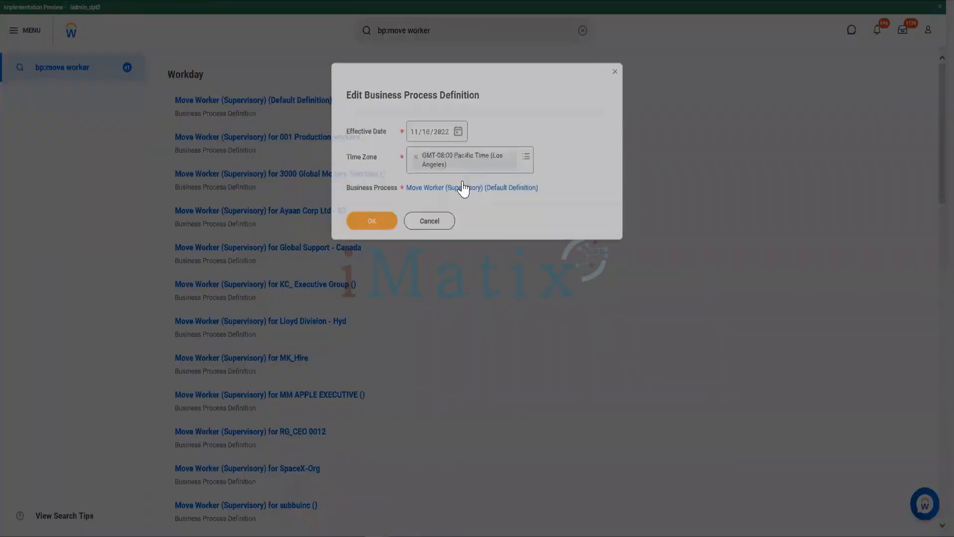
click(357, 222)
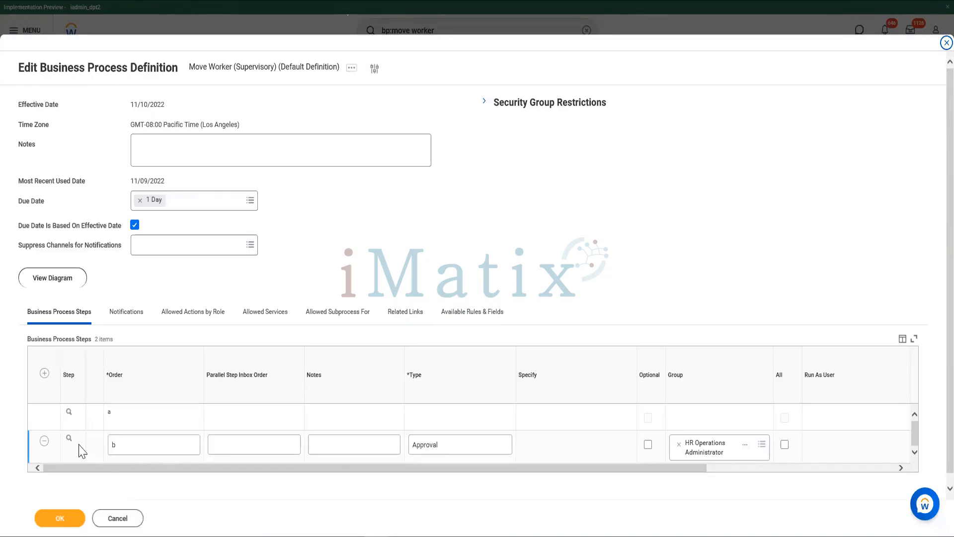
- Remove approval step b for HR Operations Administrator from the Move Worker (Supervisory) definition and save it
click(43, 441)
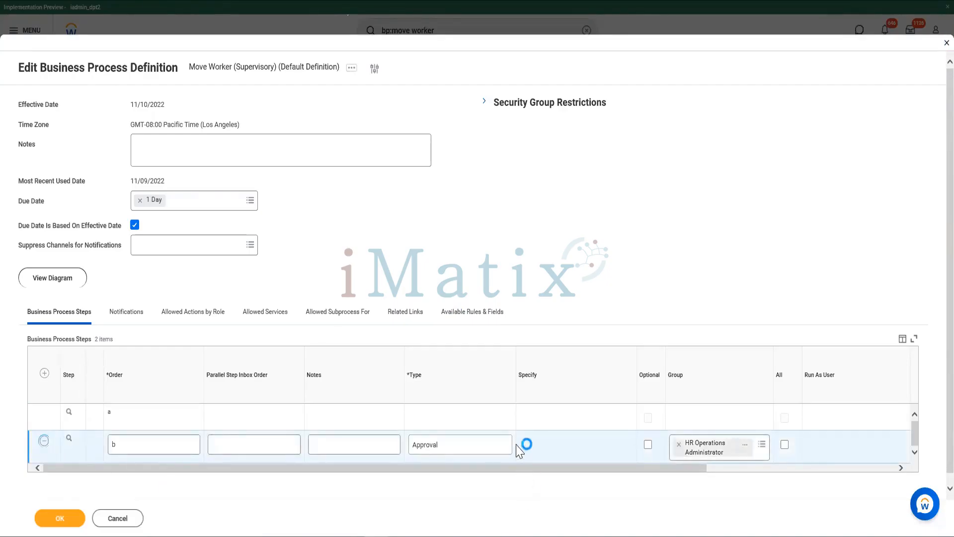
click(60, 520)
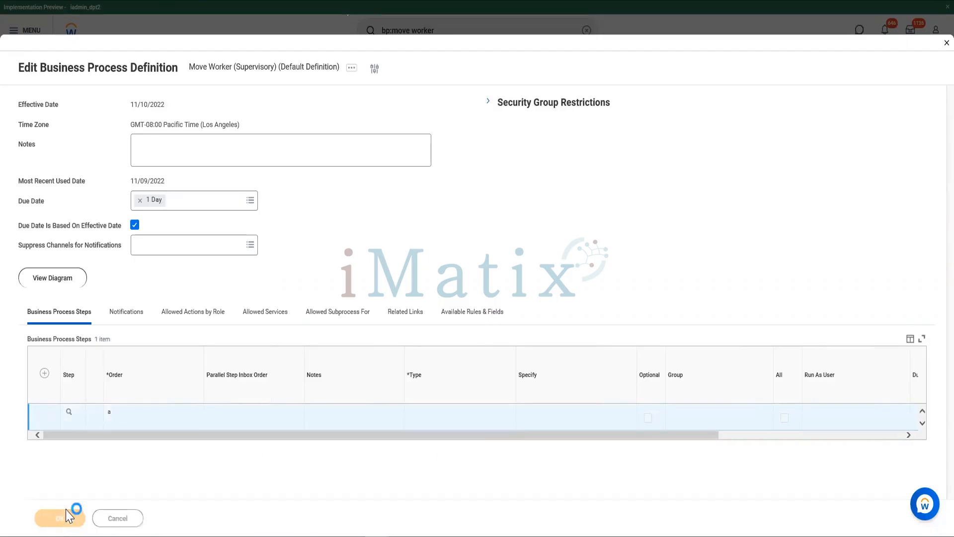
click(367, 314)
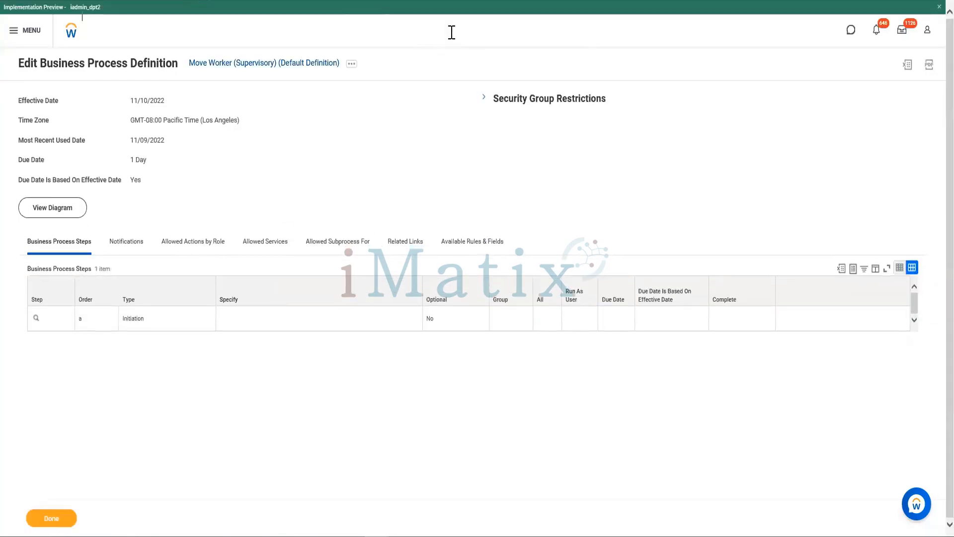
- Search for the moved workday developer by name and view that worker's history for the move transaction
click(451, 35)
key(ctrl+a)
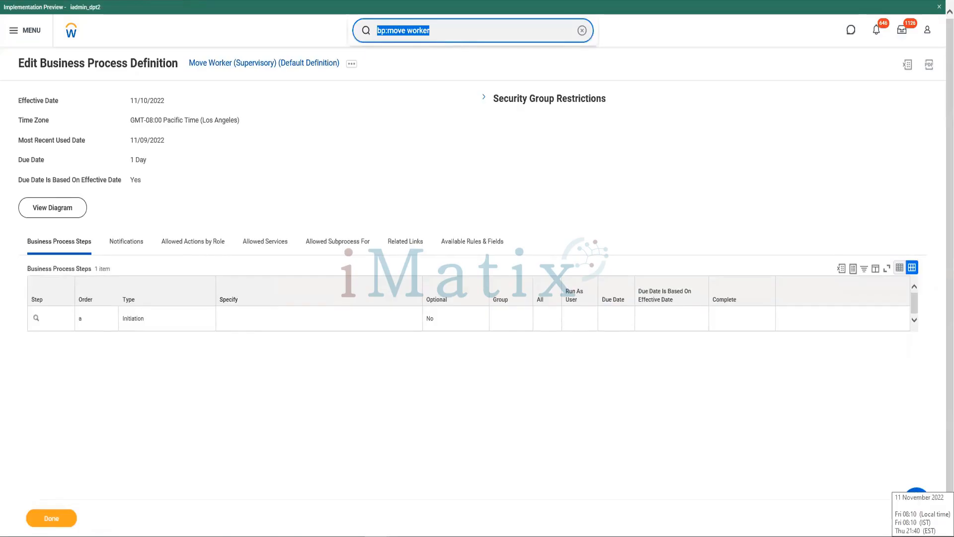
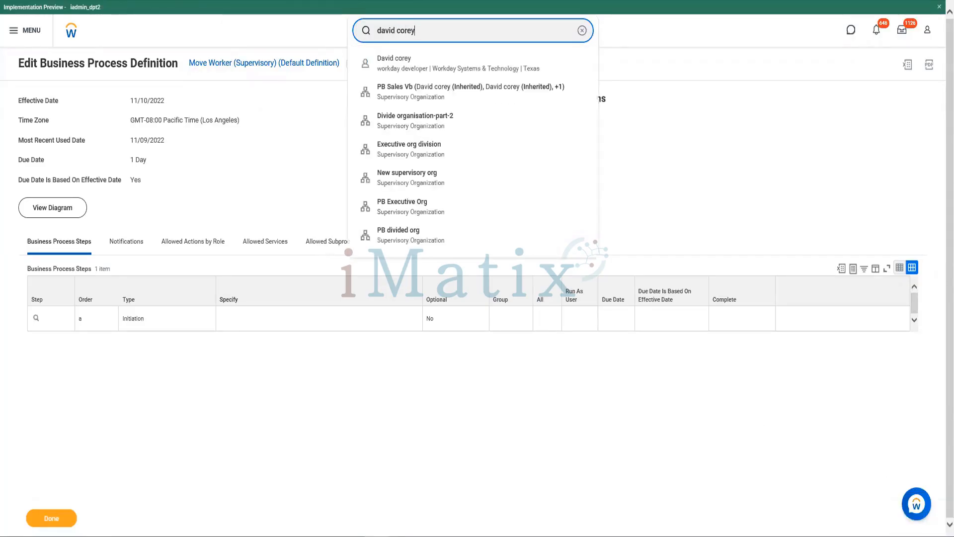
click(397, 65)
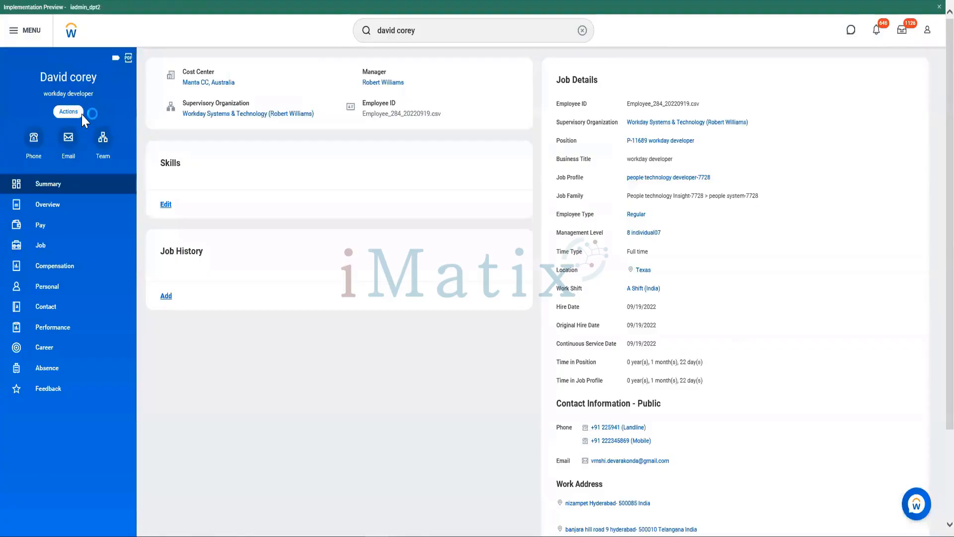
click(69, 111)
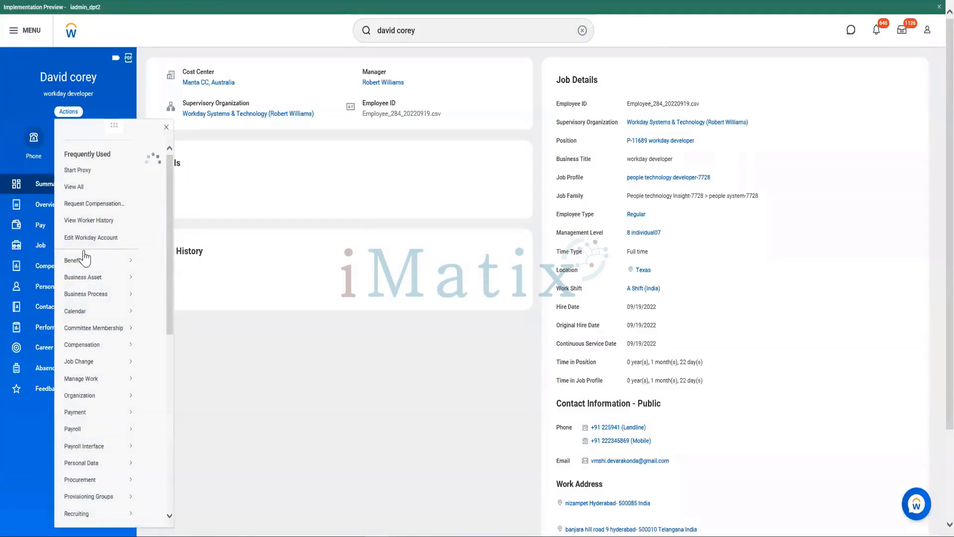
click(98, 222)
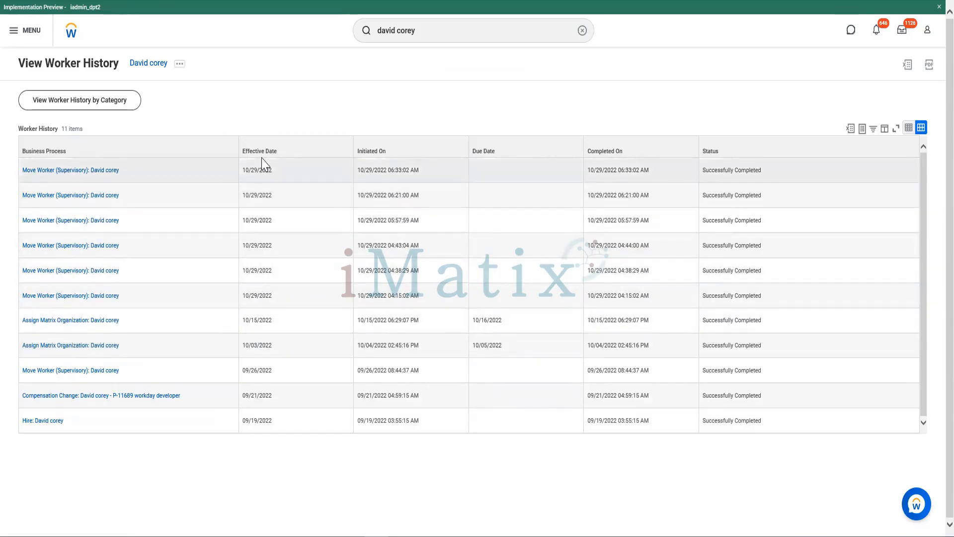
- Find the HR Officer in Executive Management by name and start a proxy session as that worker
double_click(484, 36)
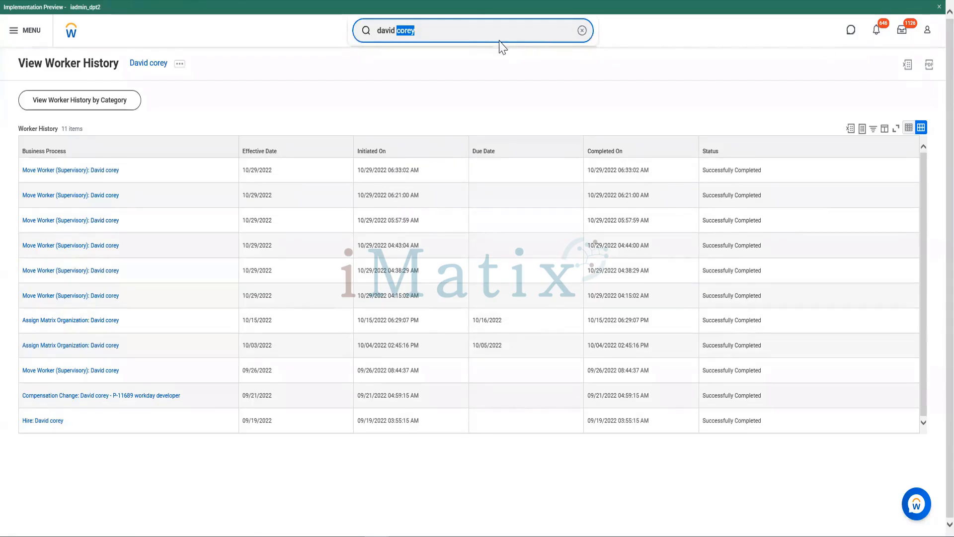
triple_click(466, 35)
text(logan)
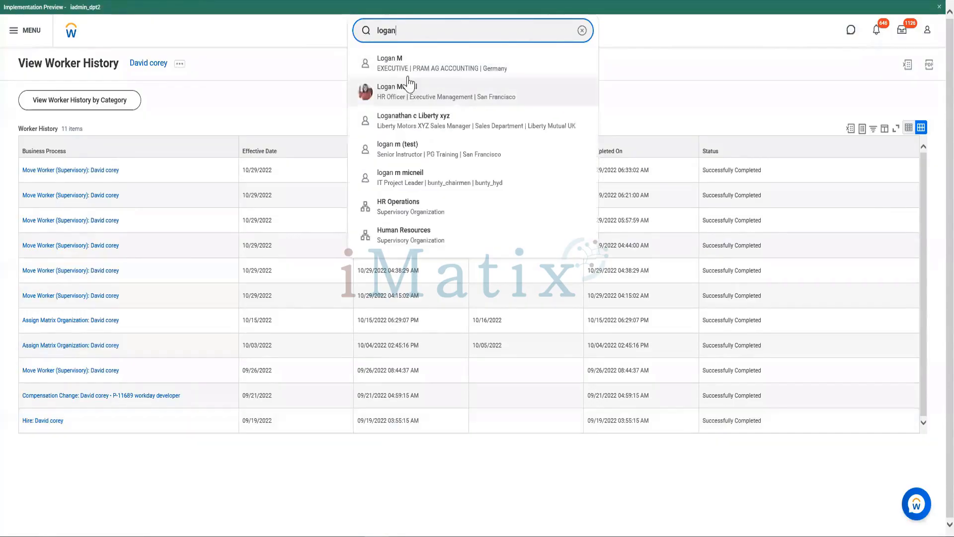
click(401, 99)
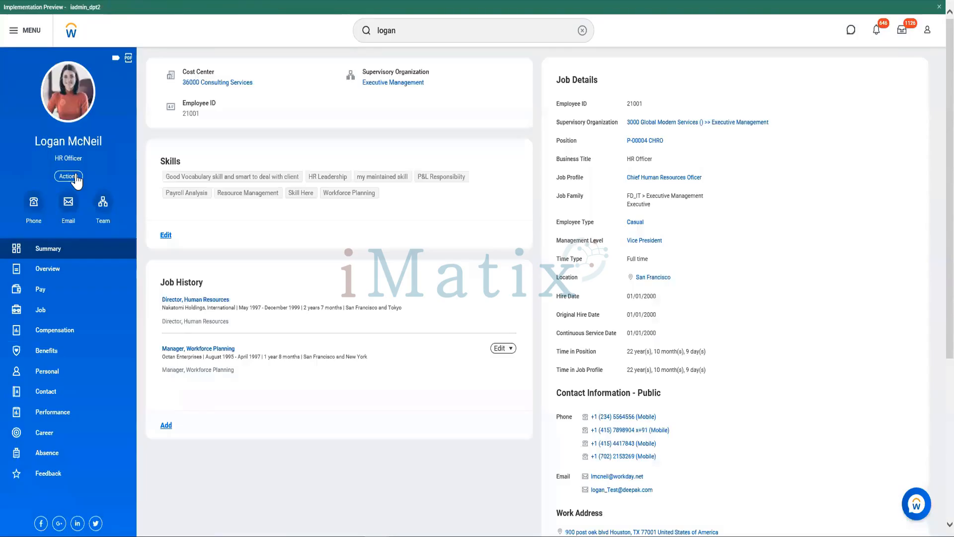
click(77, 179)
click(69, 178)
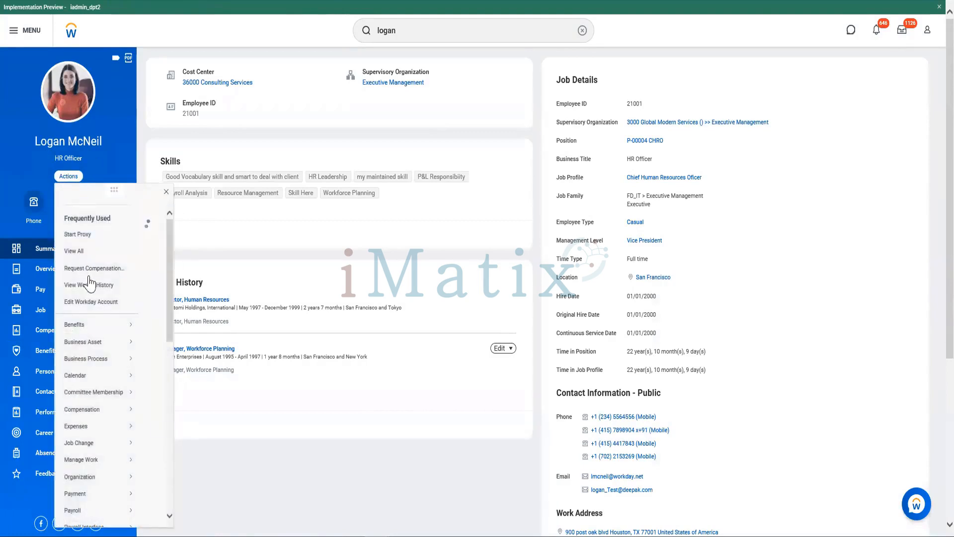
click(85, 280)
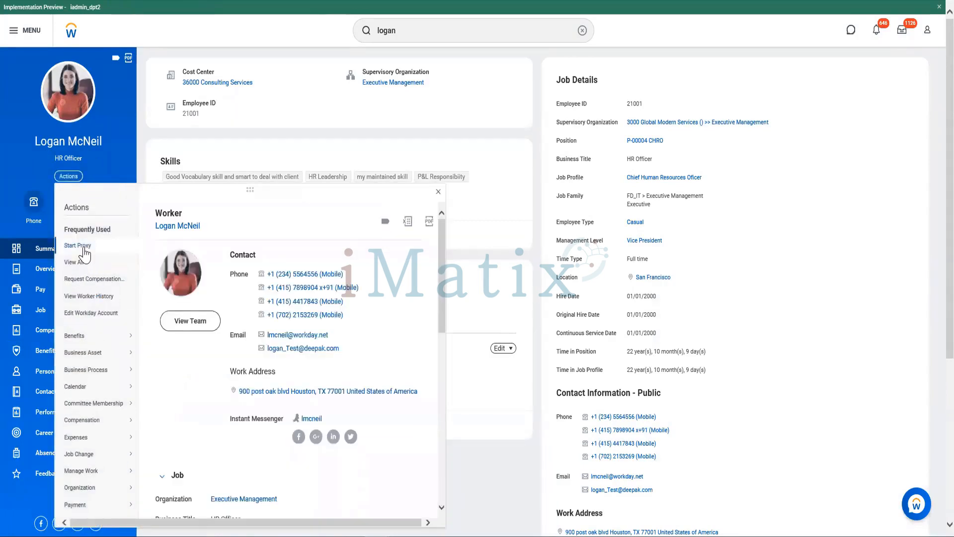
click(83, 248)
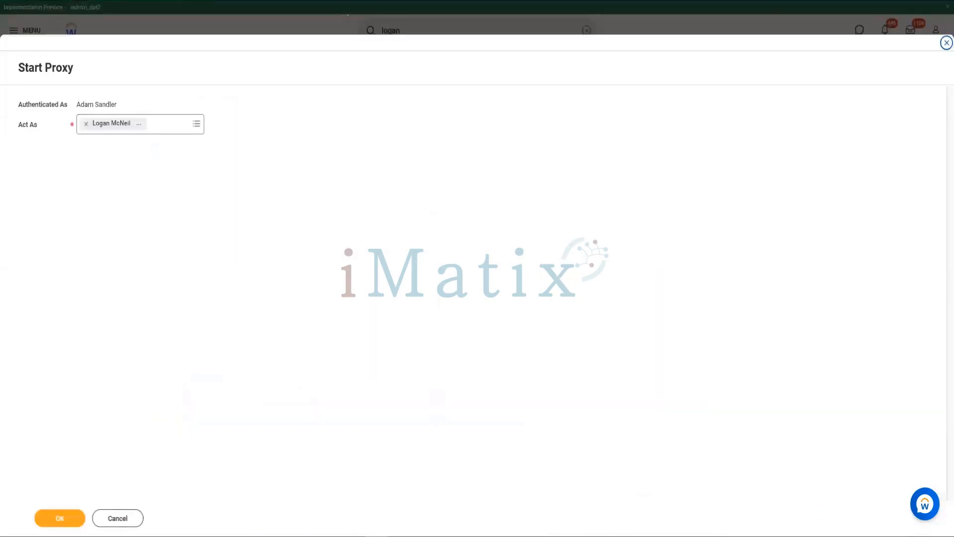
click(68, 522)
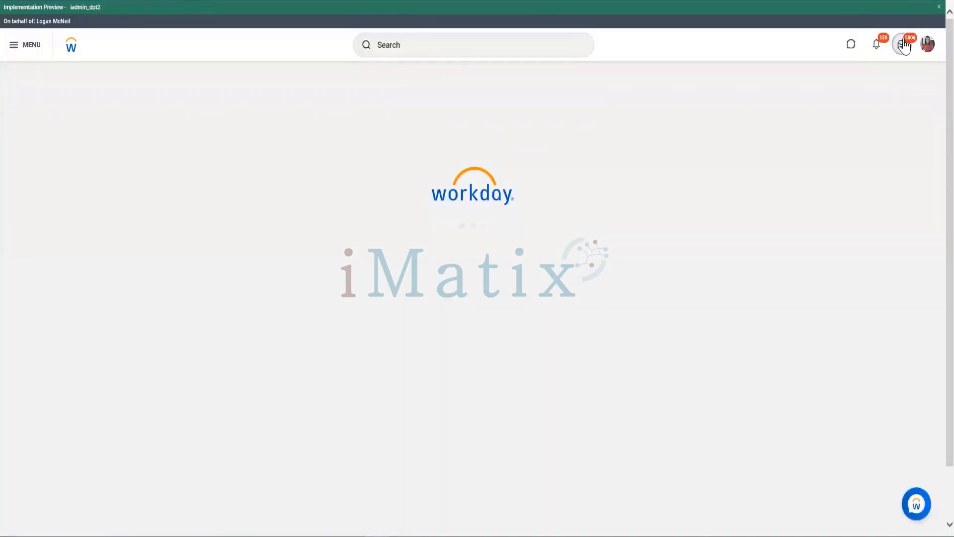
- Open the Move Workers (Staffing) review for Workday Systems & Technology in the inbox and deny it with the reason "test"
click(904, 45)
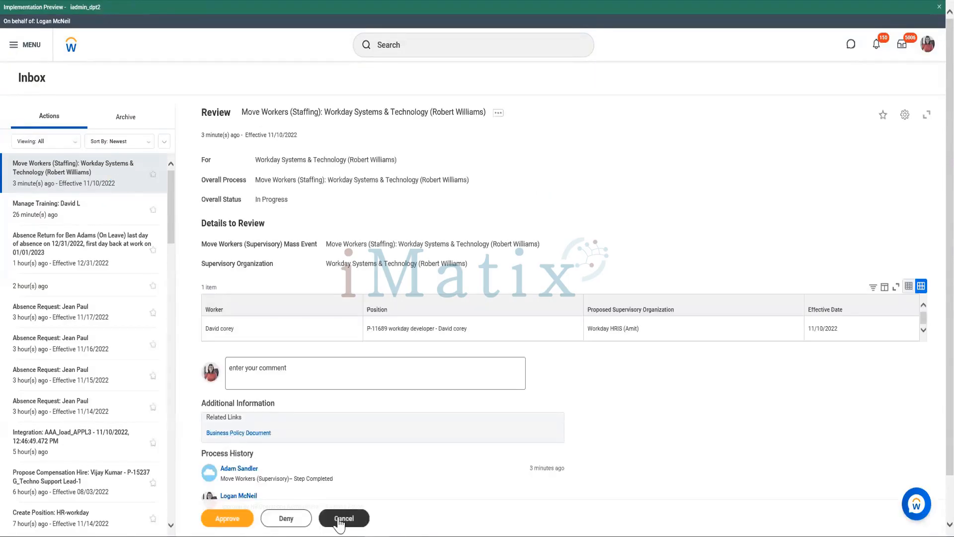
click(342, 520)
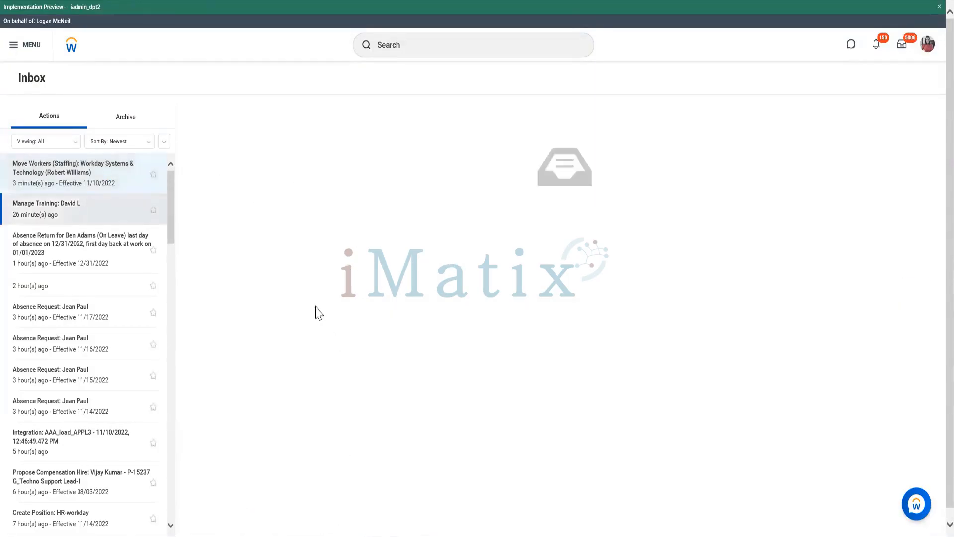
click(102, 177)
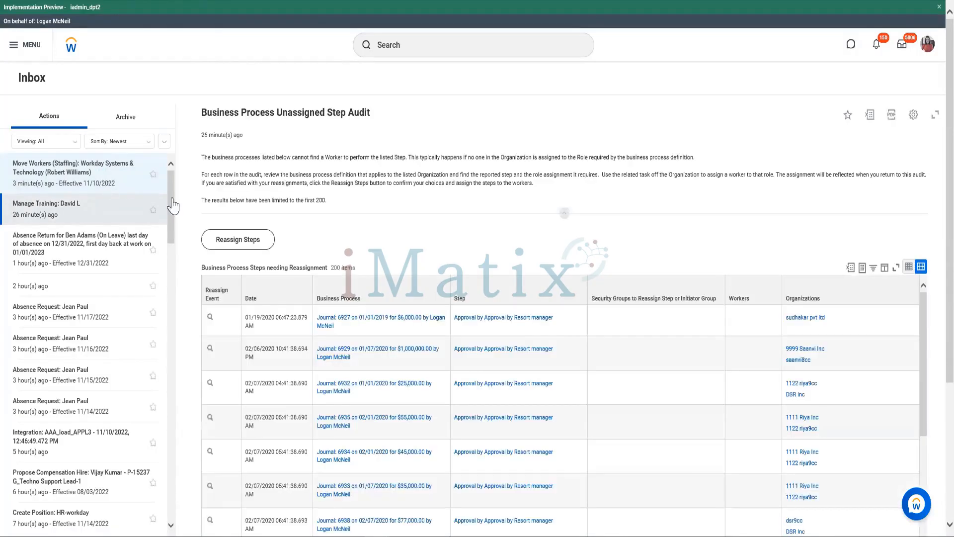
click(94, 189)
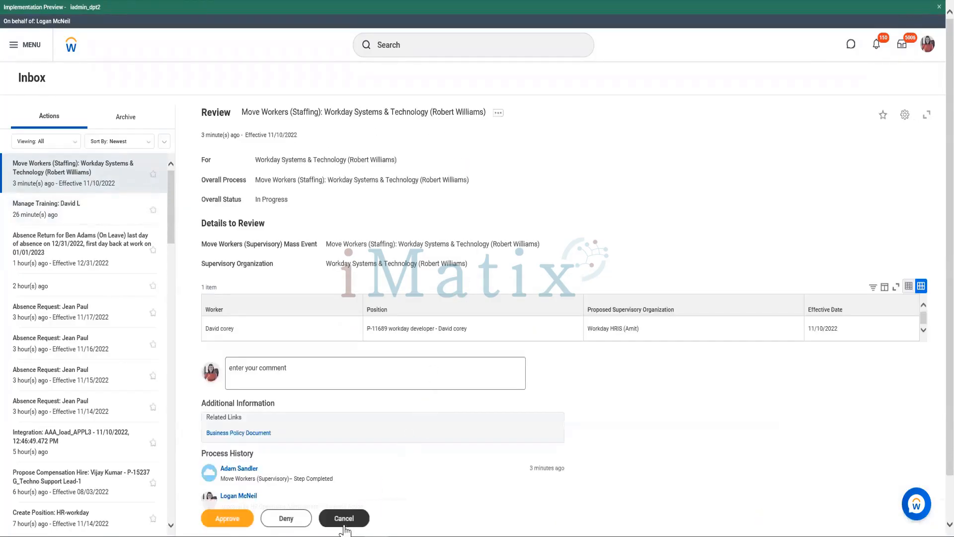
click(288, 519)
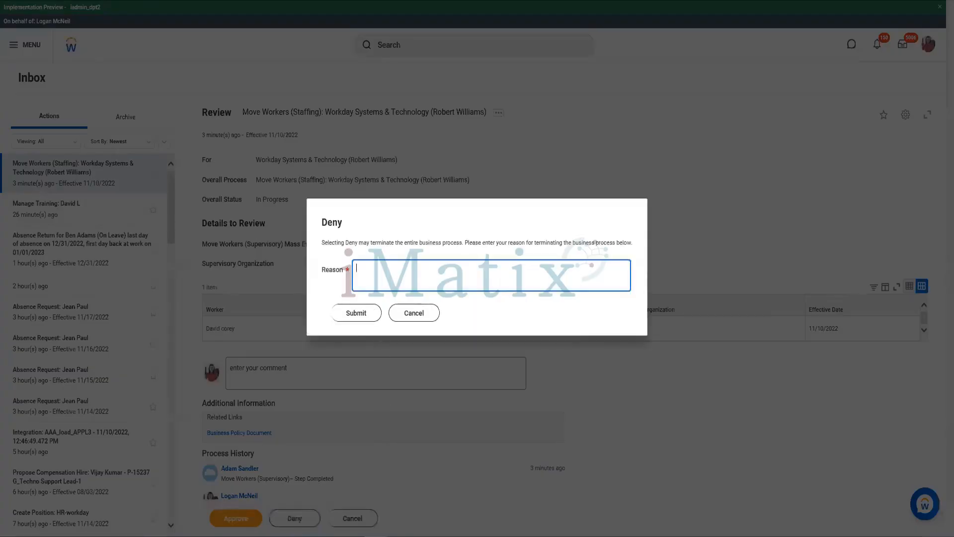
text(test)
click(357, 319)
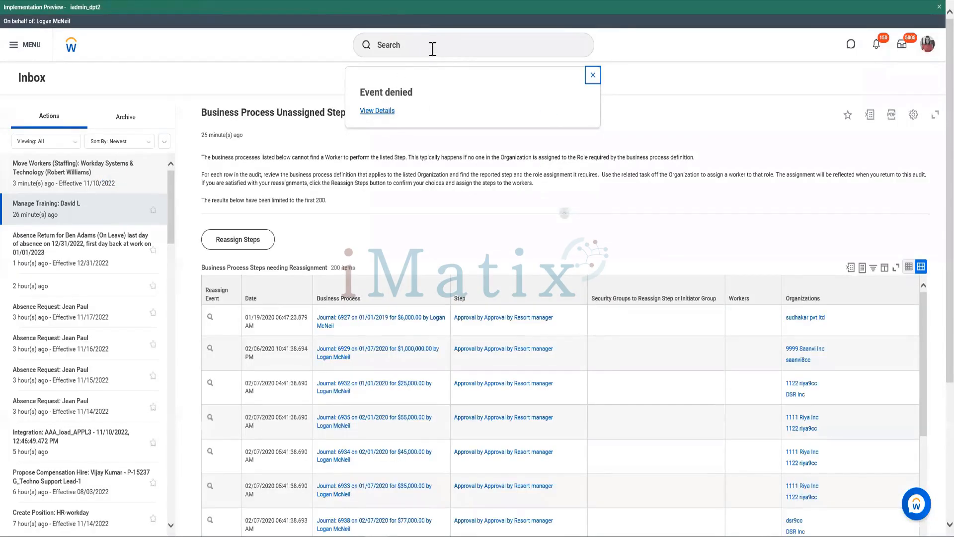
- Search for "move workers", open the Move Workers (Supervisory) task and set the effective date to 11/10/2022
click(433, 48)
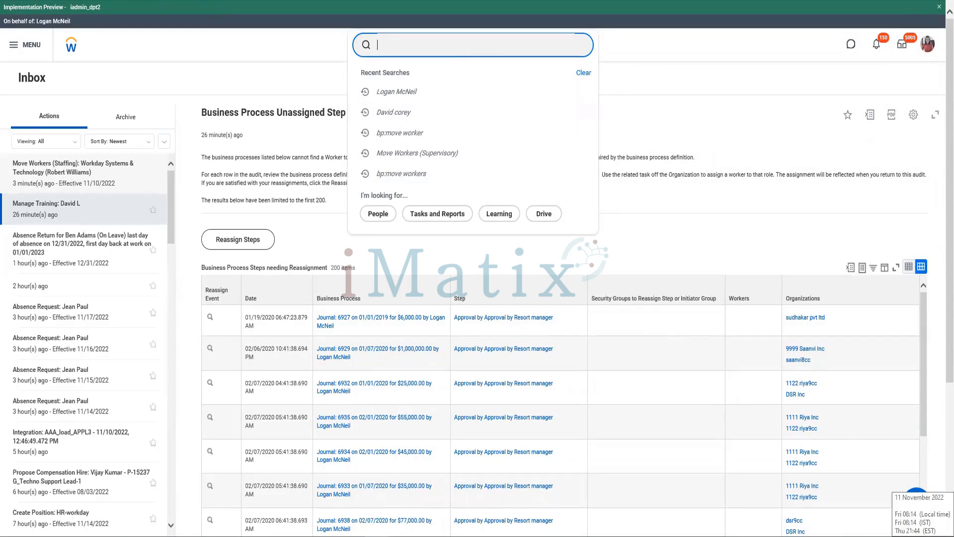
text(move wo)
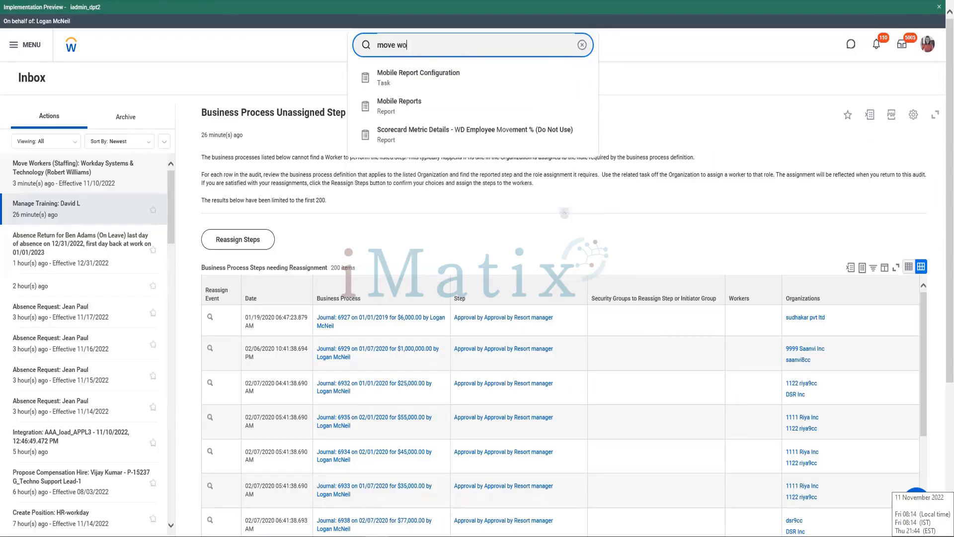
text(rkers)
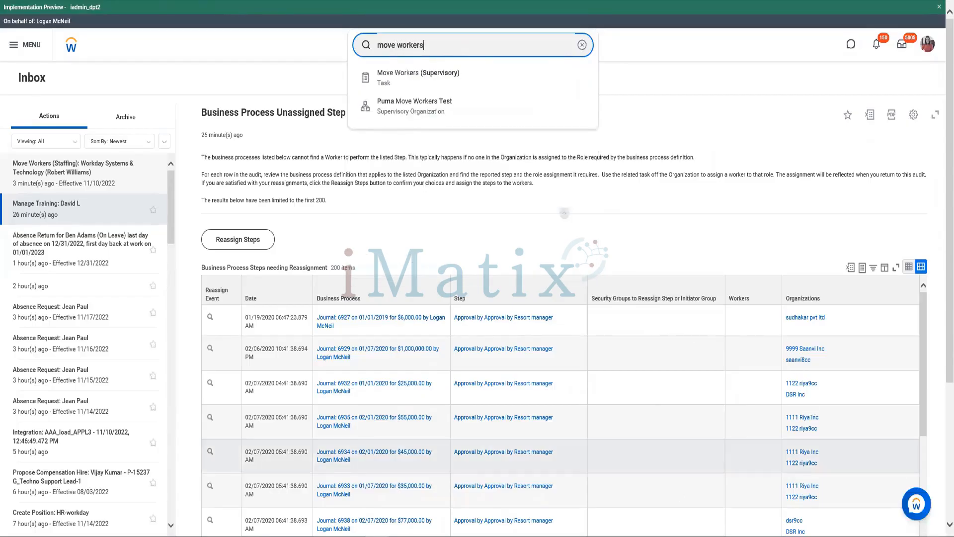
click(438, 80)
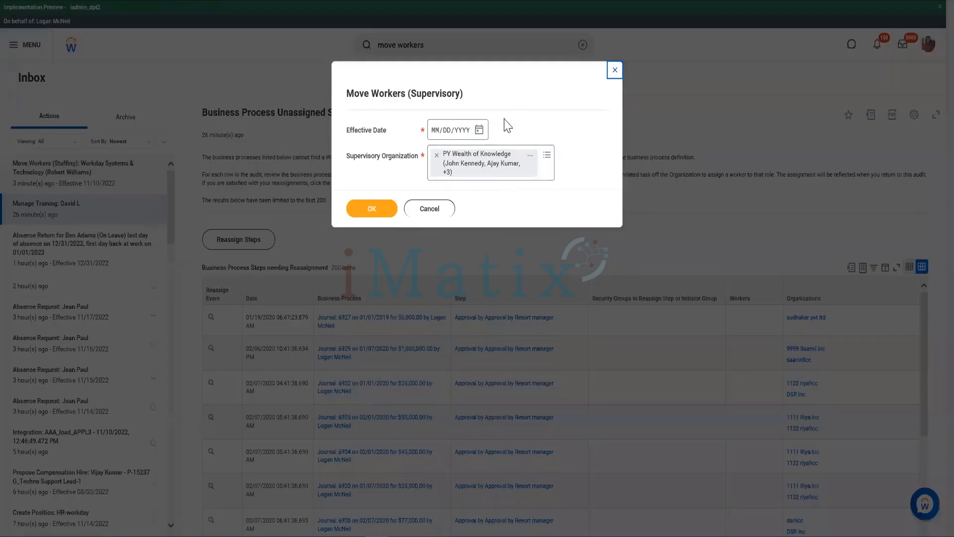
click(479, 136)
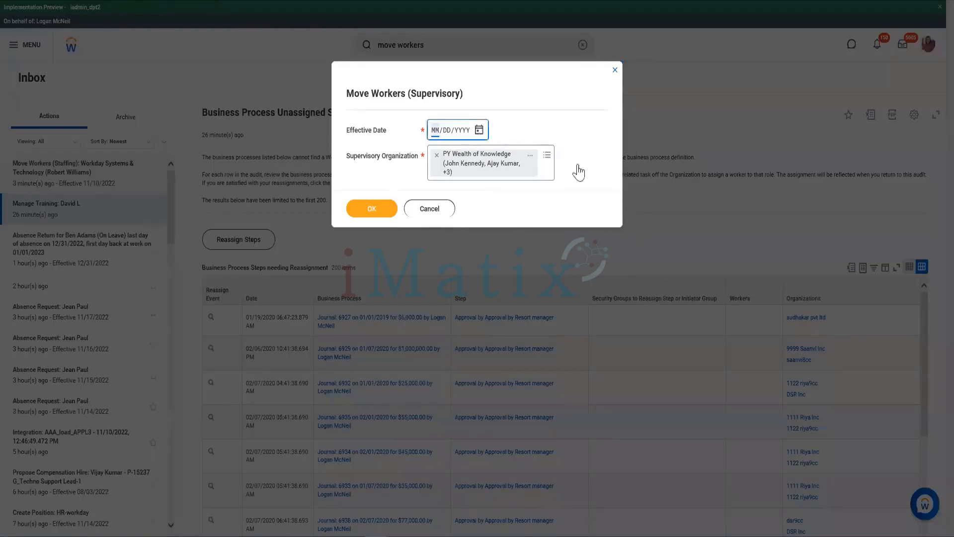
click(479, 131)
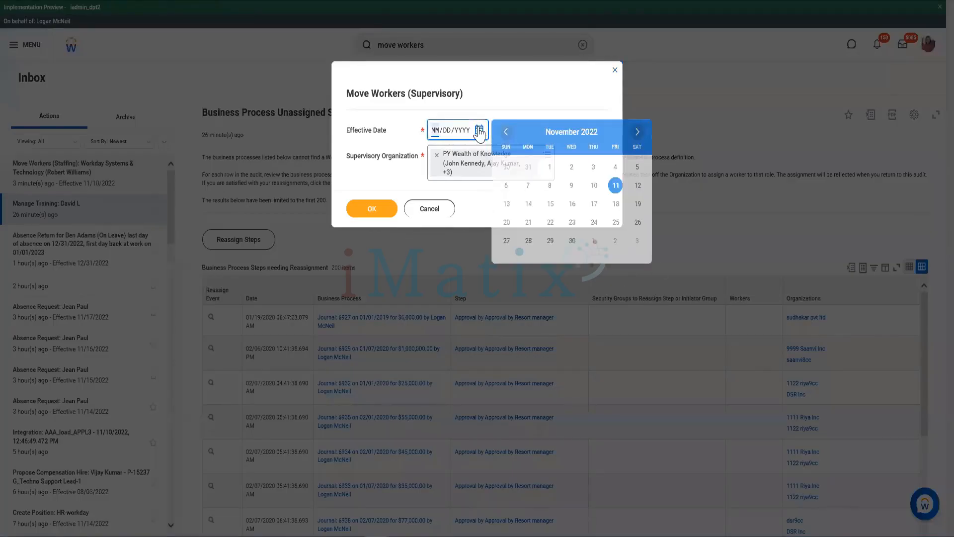
click(595, 186)
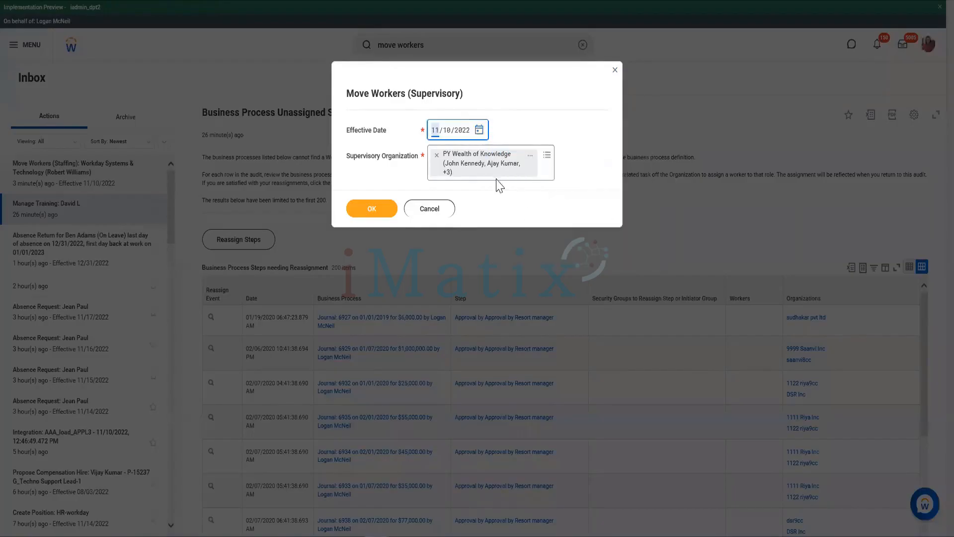
- Replace the supervisory organization with Workday Systems & Technology and mark the worker in position P-11689 workday developer for the move
click(438, 156)
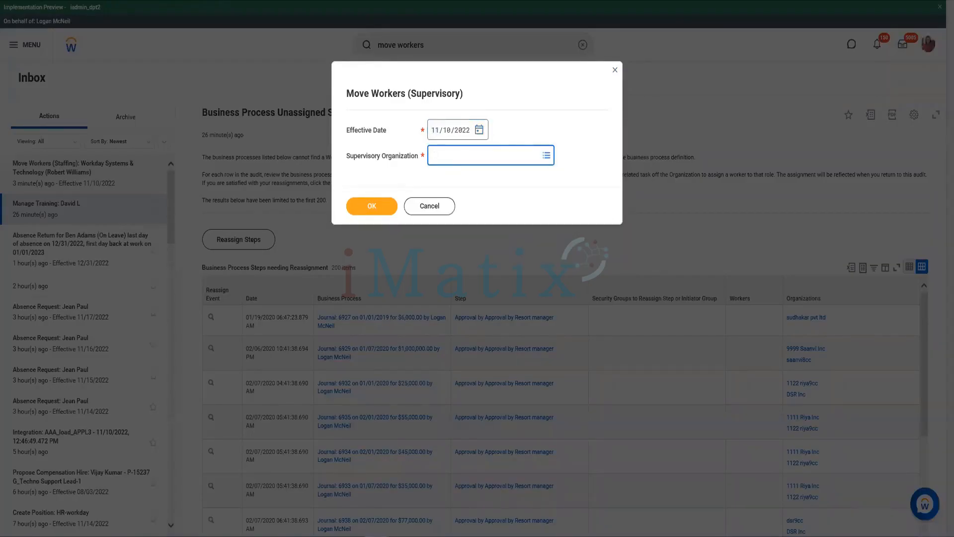
key(Return)
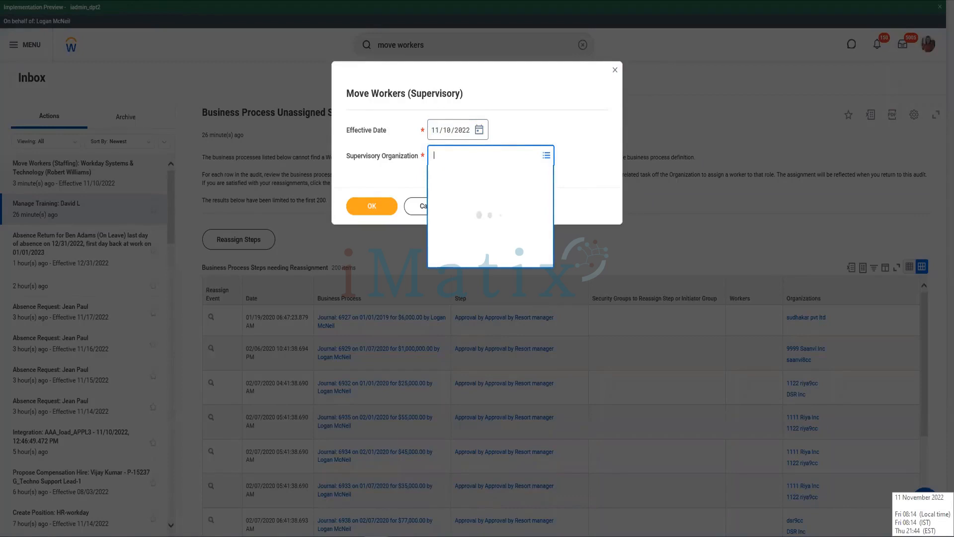
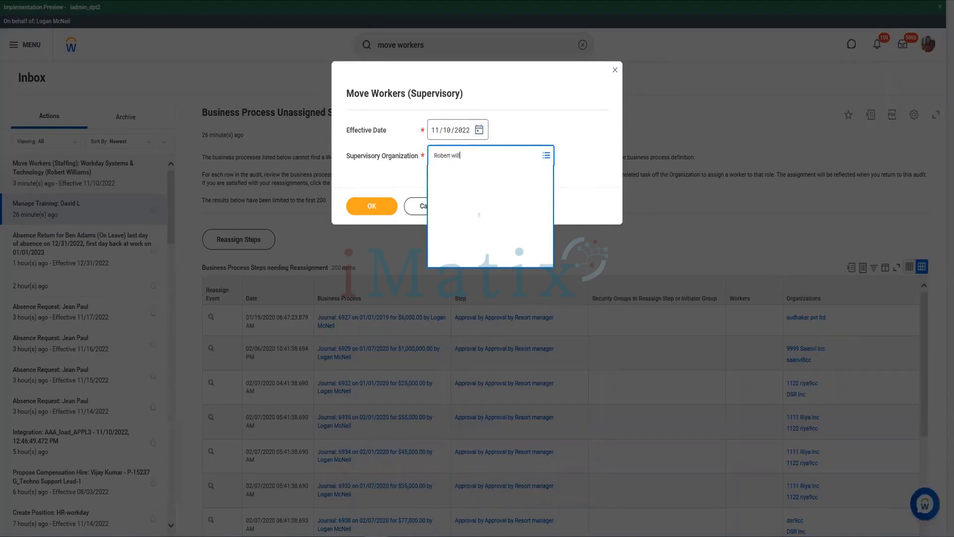
key(Return)
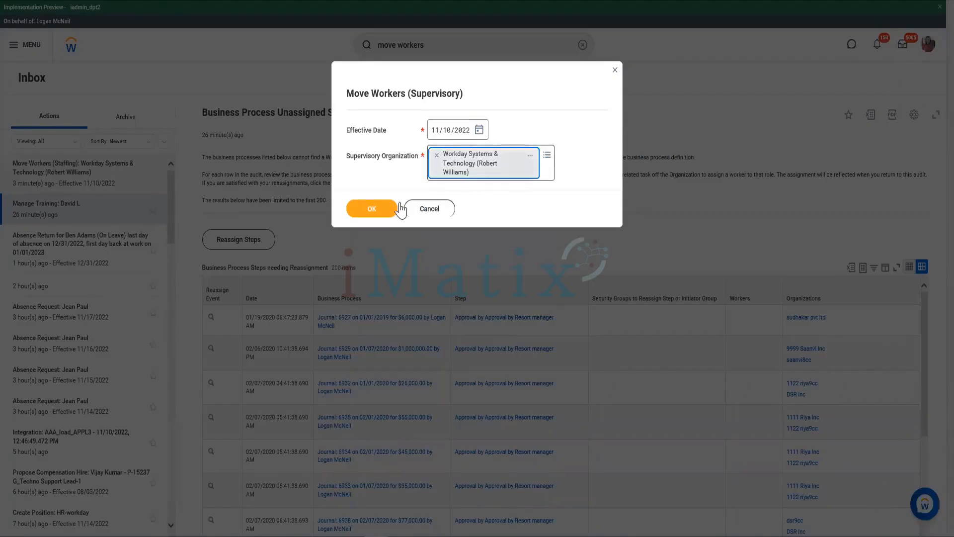
click(383, 209)
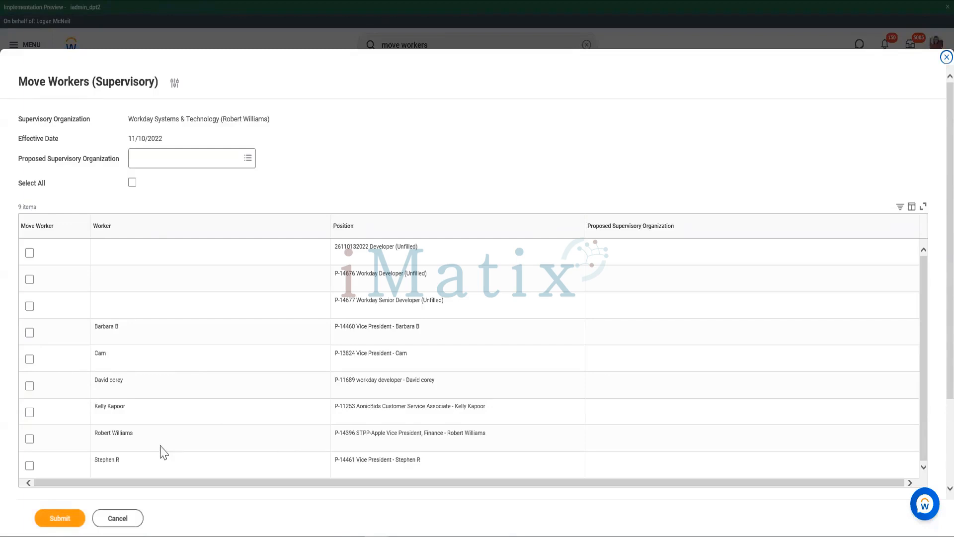
click(29, 387)
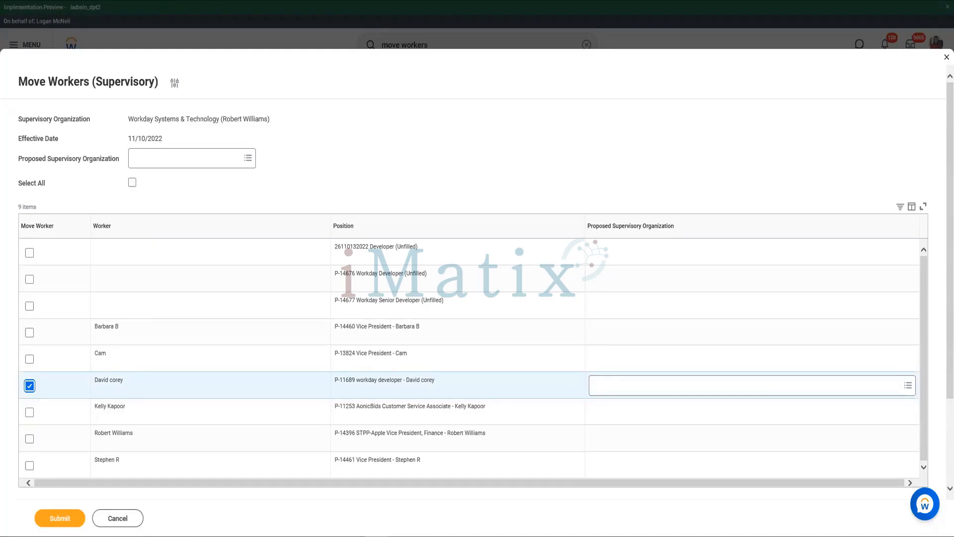
click(659, 388)
text(Amit)
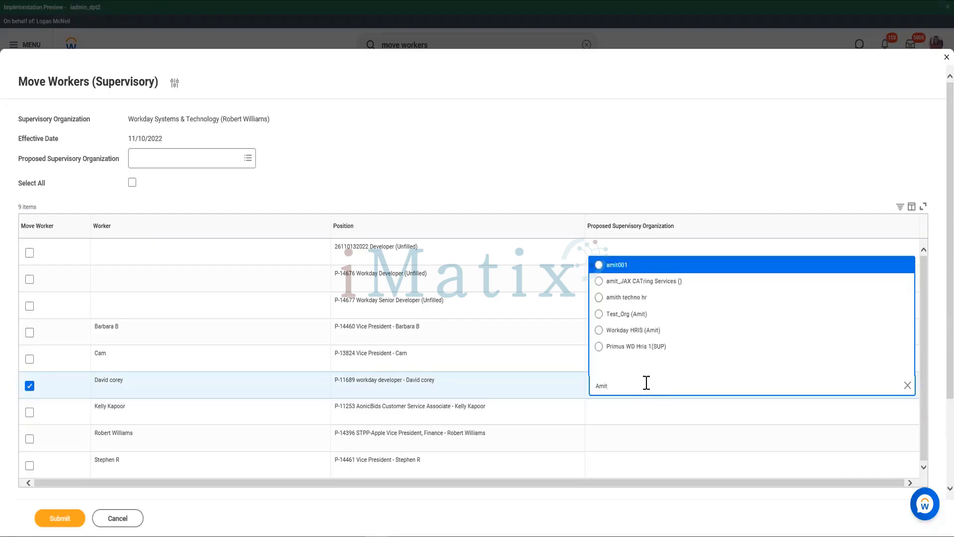
click(655, 321)
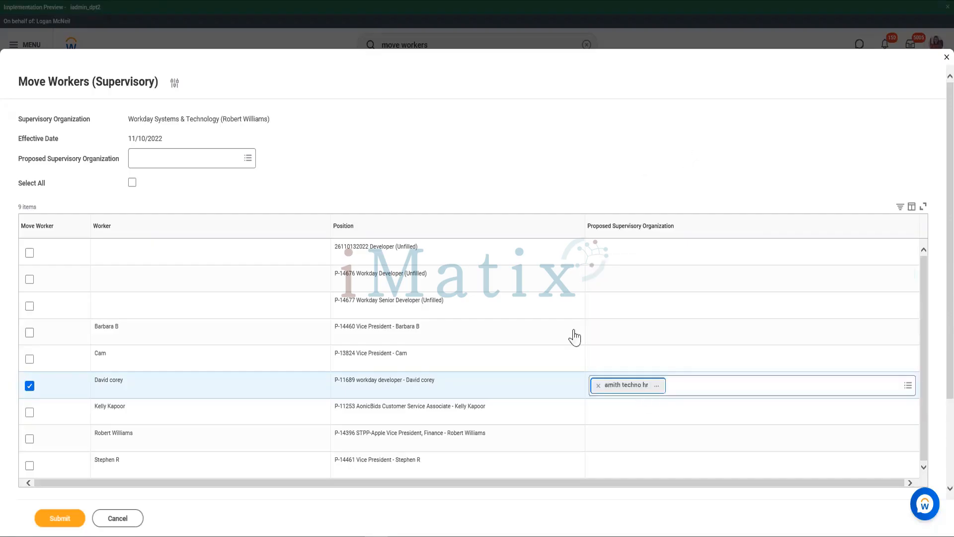
click(599, 387)
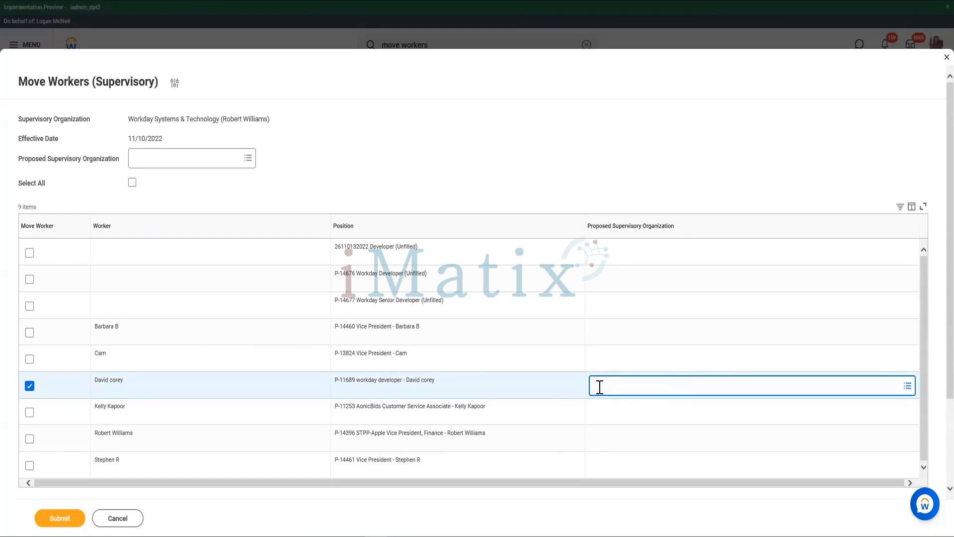
text(Amit)
key(Return)
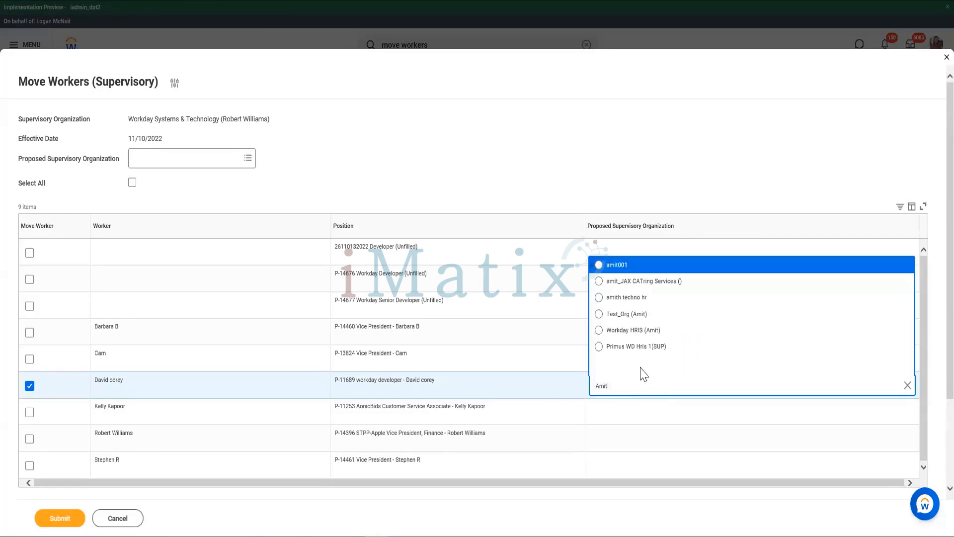
click(637, 336)
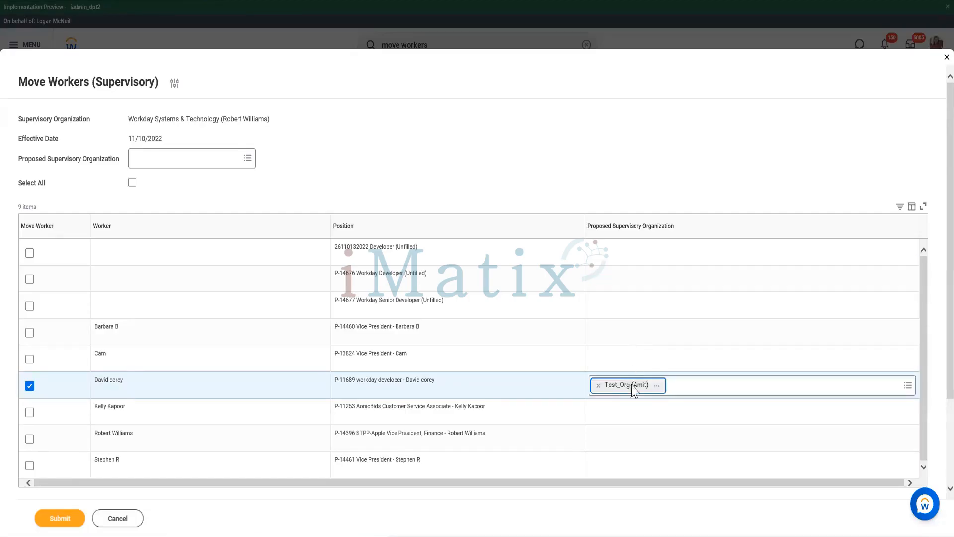
click(601, 388)
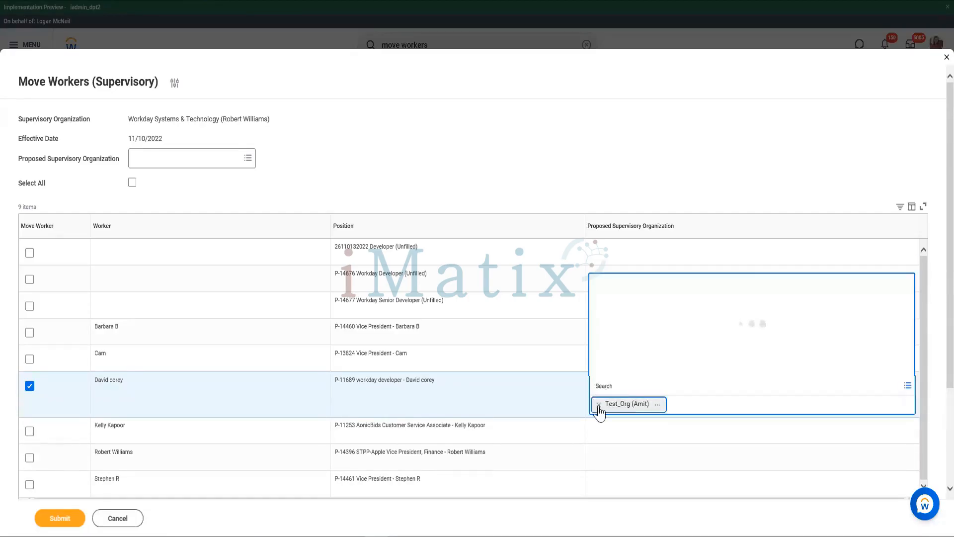
click(599, 405)
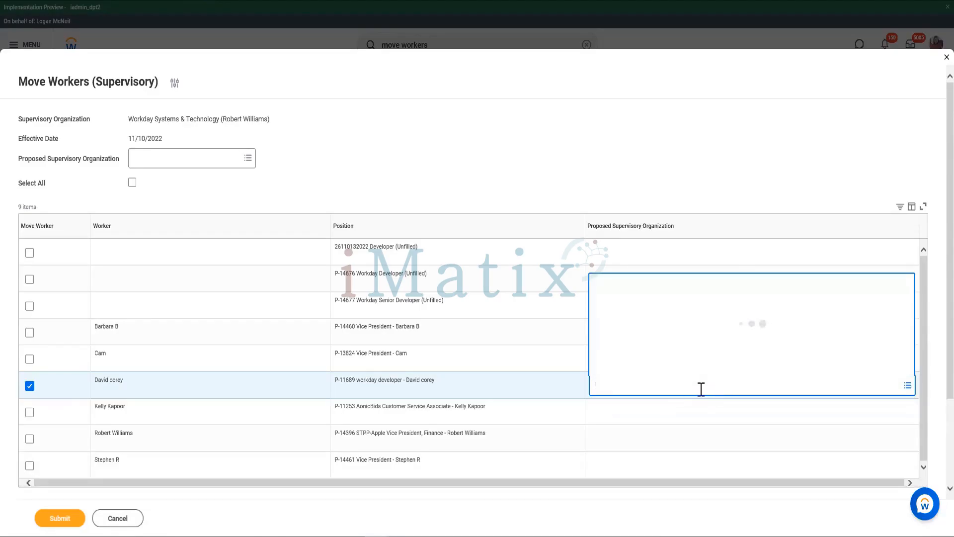
- Choose Workday HRIS as the marked worker's proposed supervisory organization and submit the move
text(Amit)
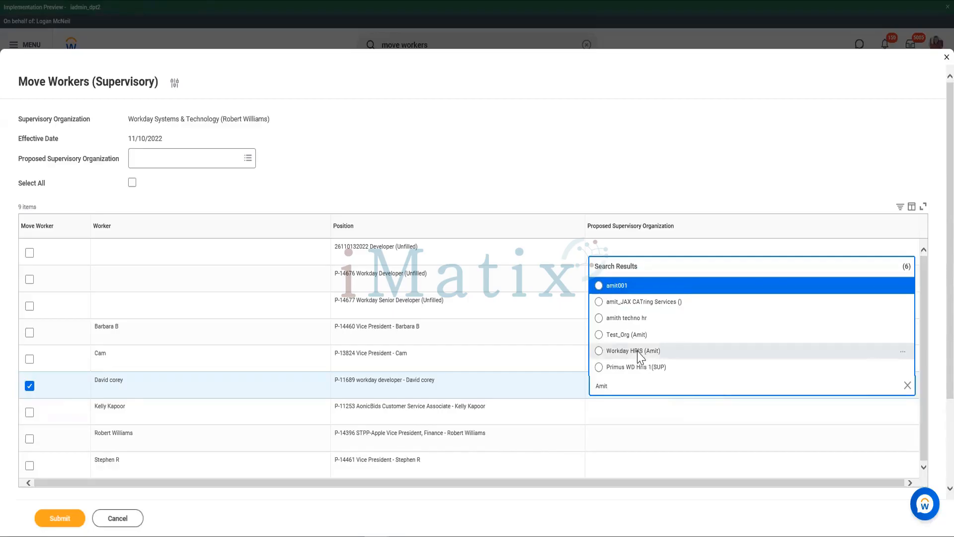
click(640, 355)
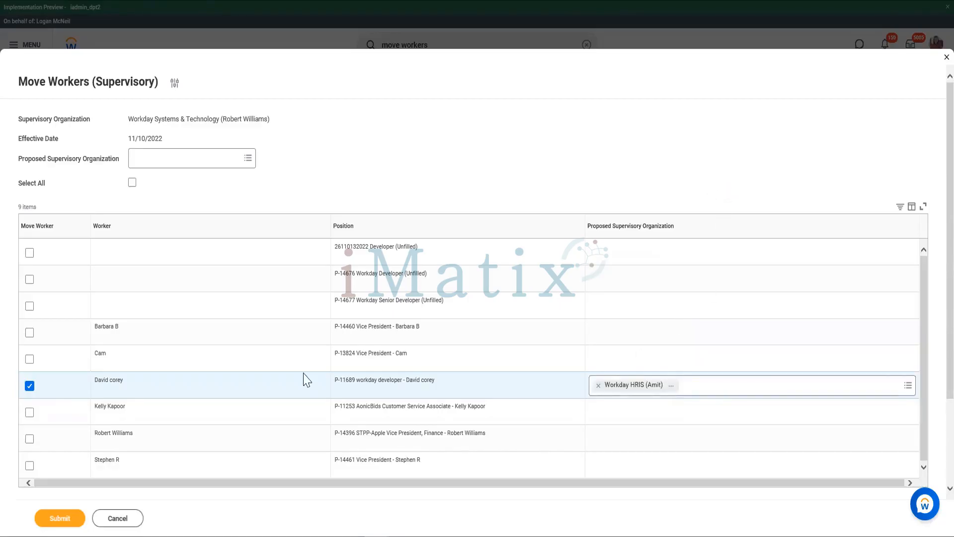
click(60, 518)
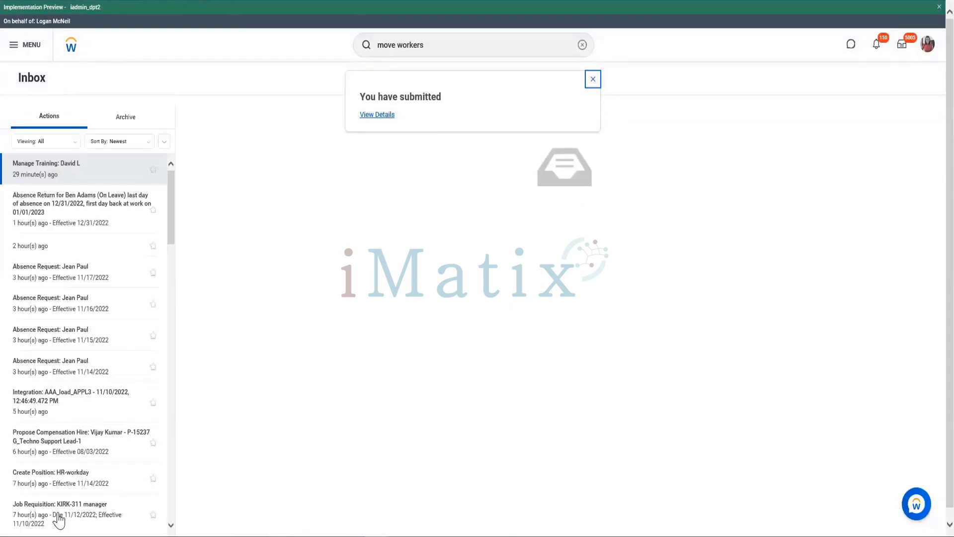
- Review the submitted move's Details and Process section and open the Workday HRIS organization to check its members
click(57, 513)
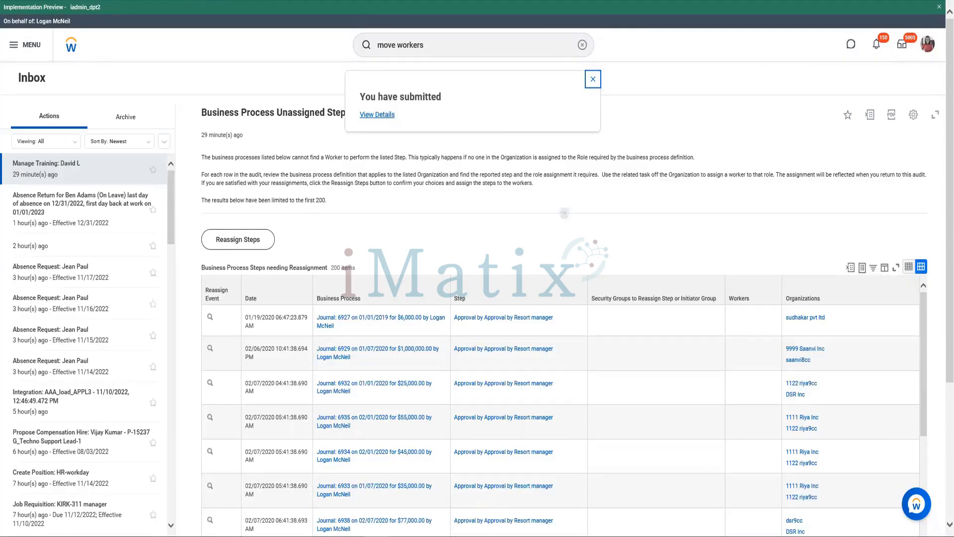
click(376, 116)
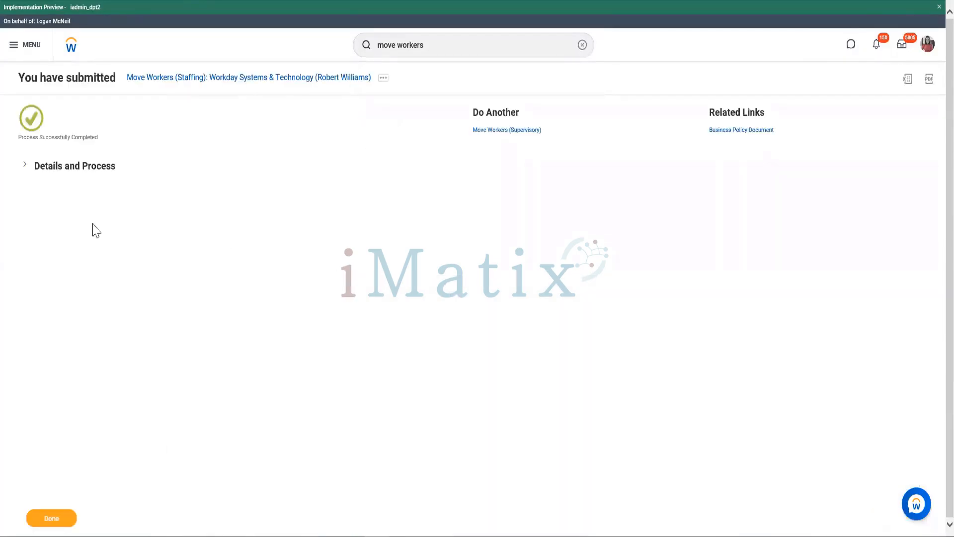
click(94, 170)
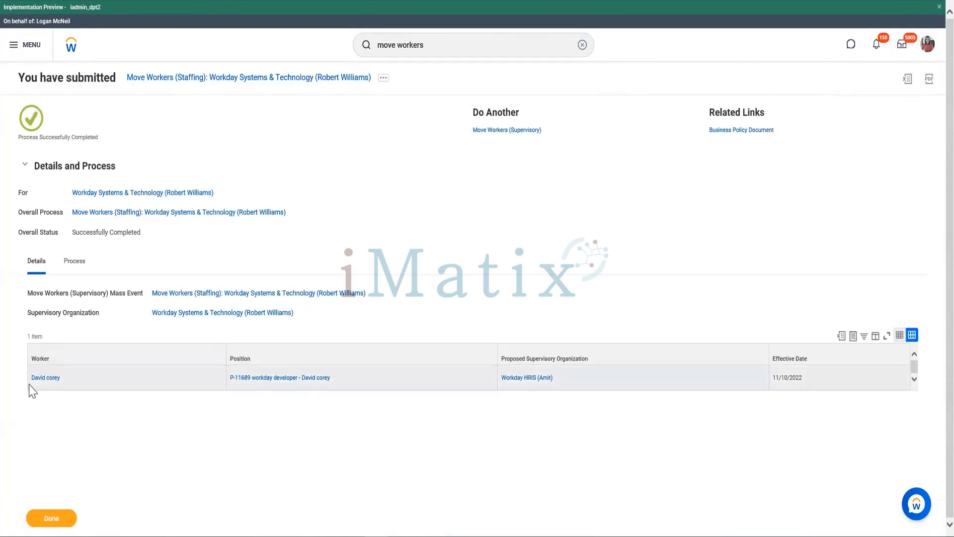
drag(32, 382, 85, 383)
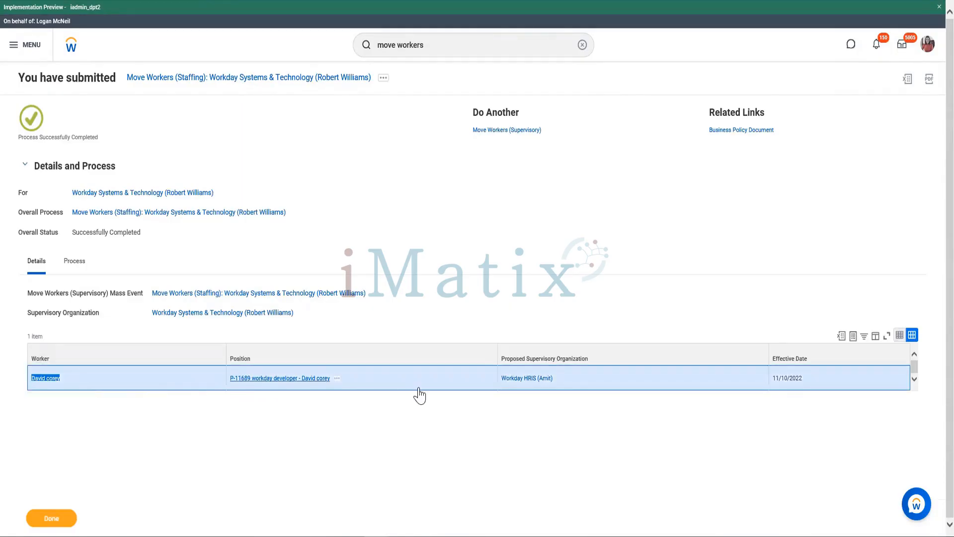
drag(231, 378, 320, 433)
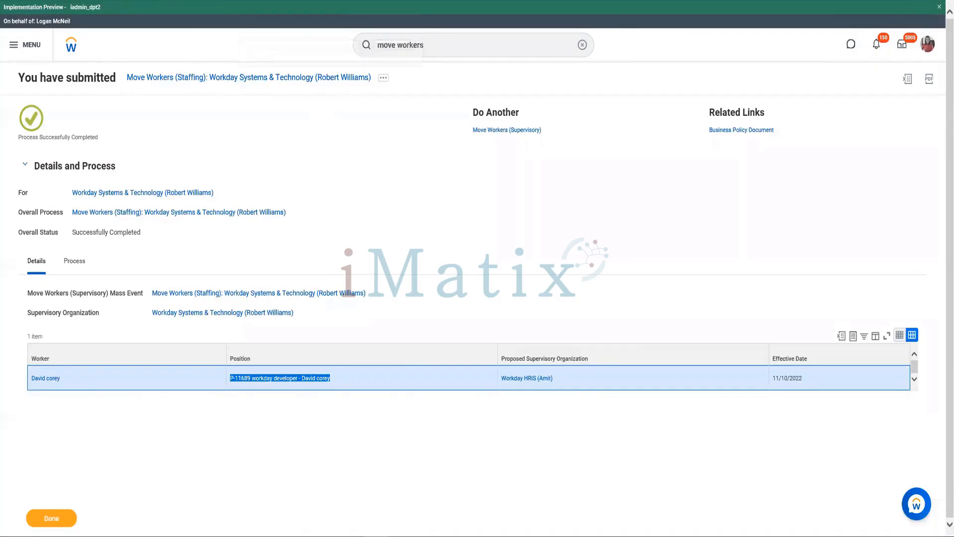
click(533, 381)
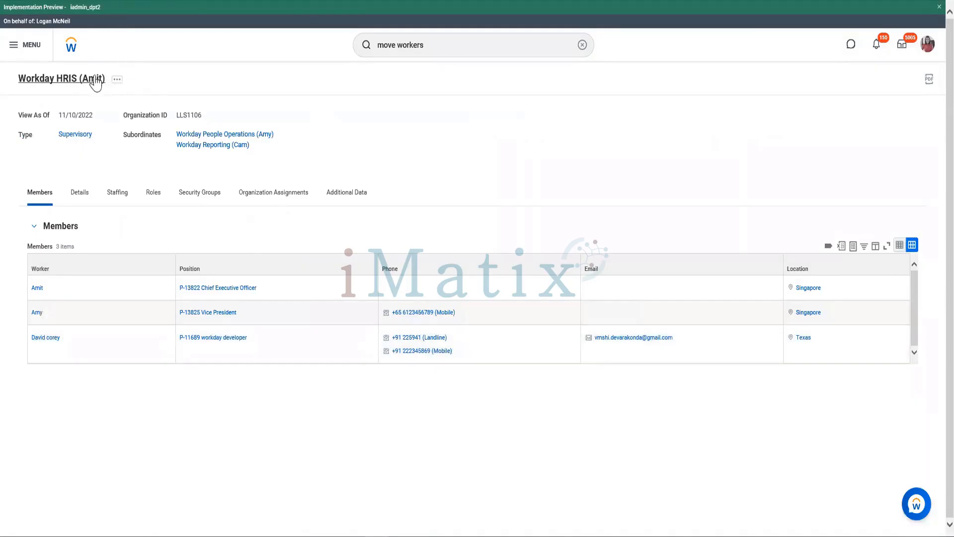
- Search for "bp:move worker" and list all matching business process definitions
click(442, 48)
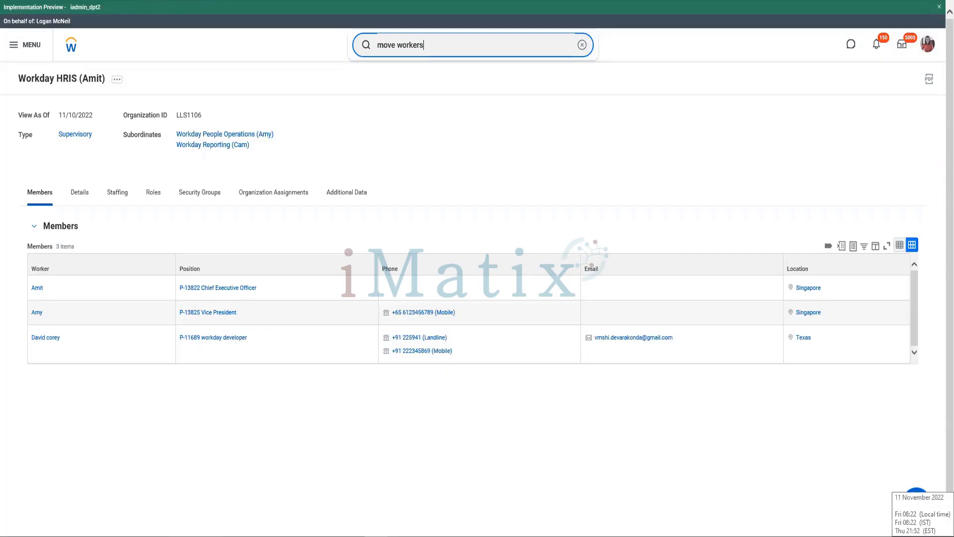
key(BackSpace)
key(BackSpace)
key(BackSpace)
key(BackSpace)
key(BackSpace)
key(BackSpace)
key(BackSpace)
key(BackSpace)
key(BackSpace)
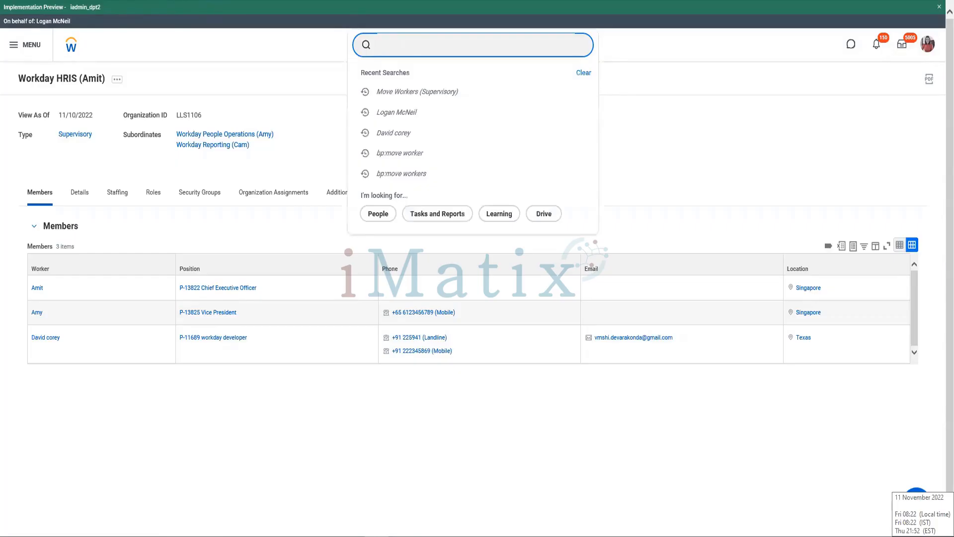
text(bp:)
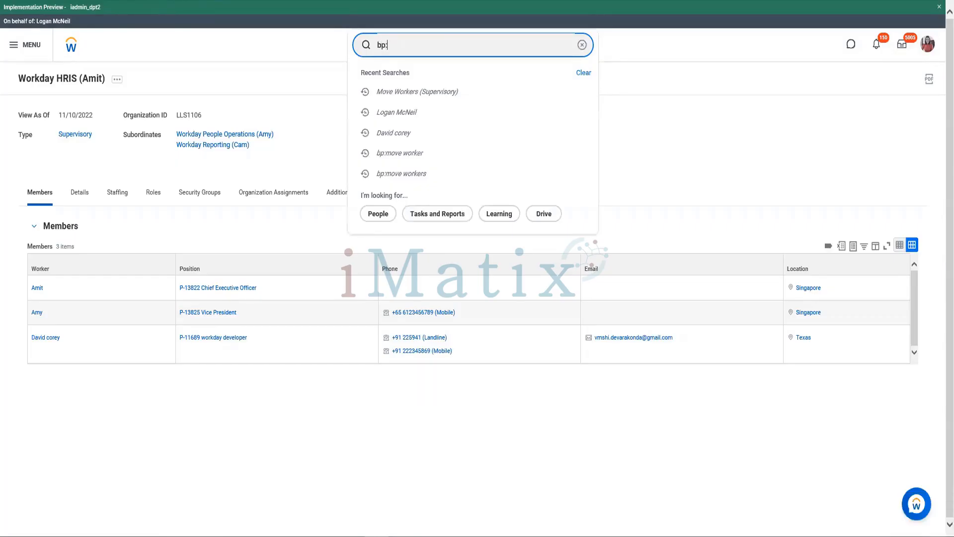
text(move )
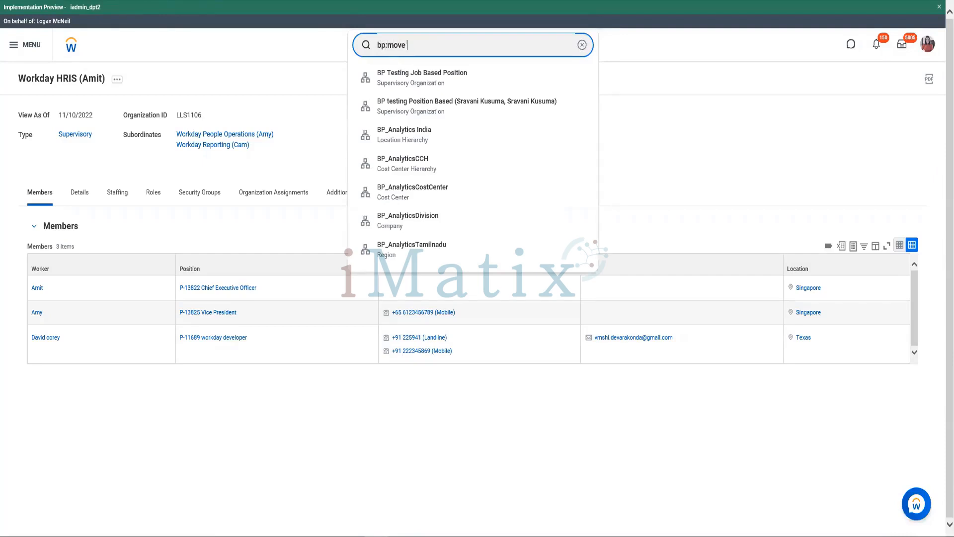
text(wo)
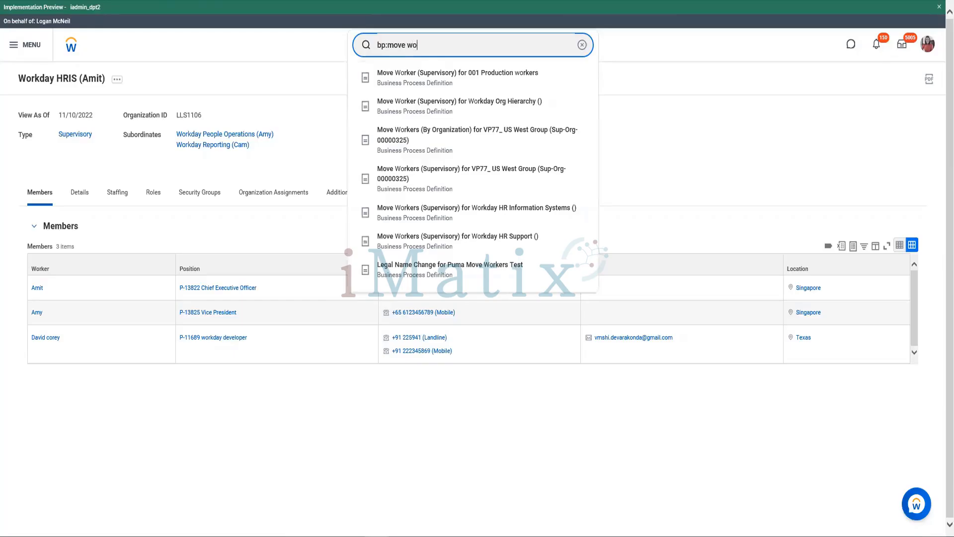
text(rker)
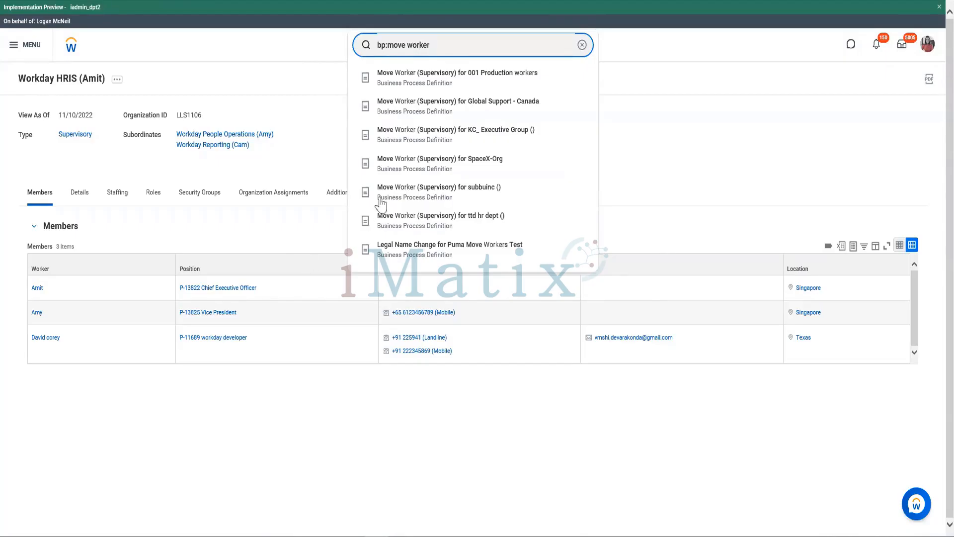
click(383, 186)
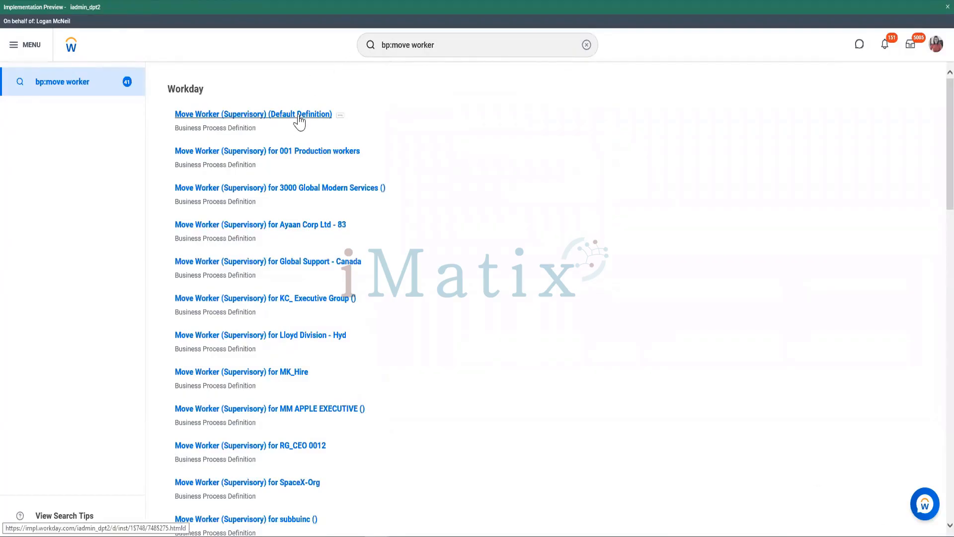
- Open the business process security policy of the Move Worker (Supervisory) default definition for editing
mouse_move(340, 119)
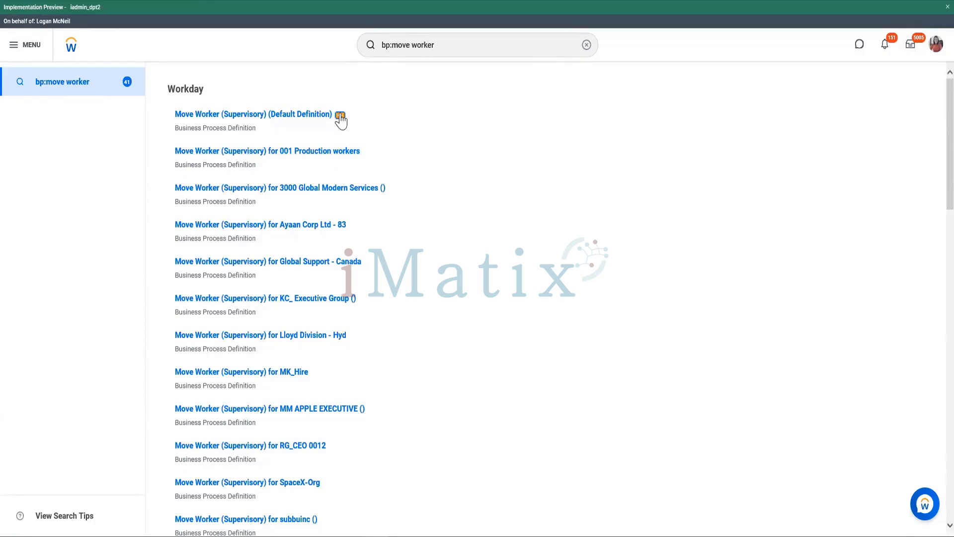
click(340, 115)
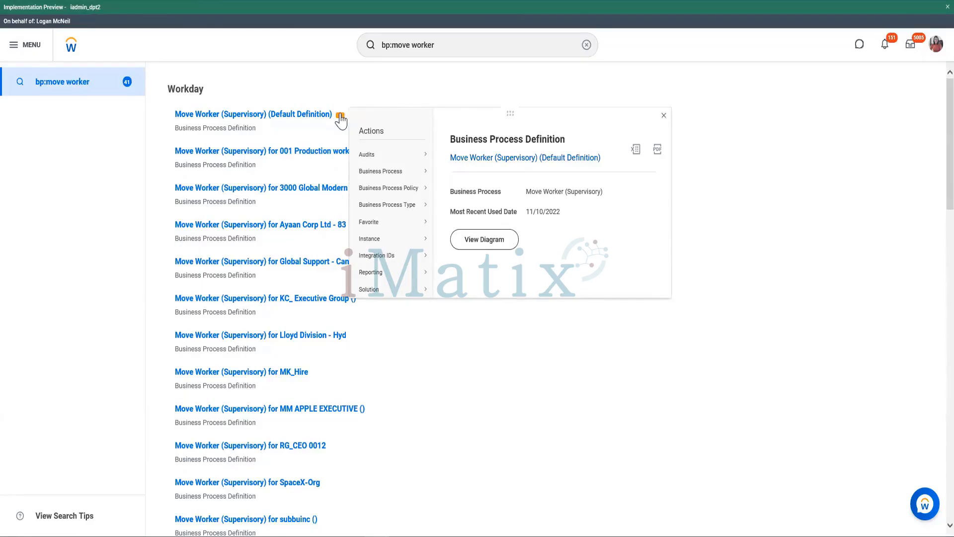
mouse_move(393, 178)
mouse_move(405, 174)
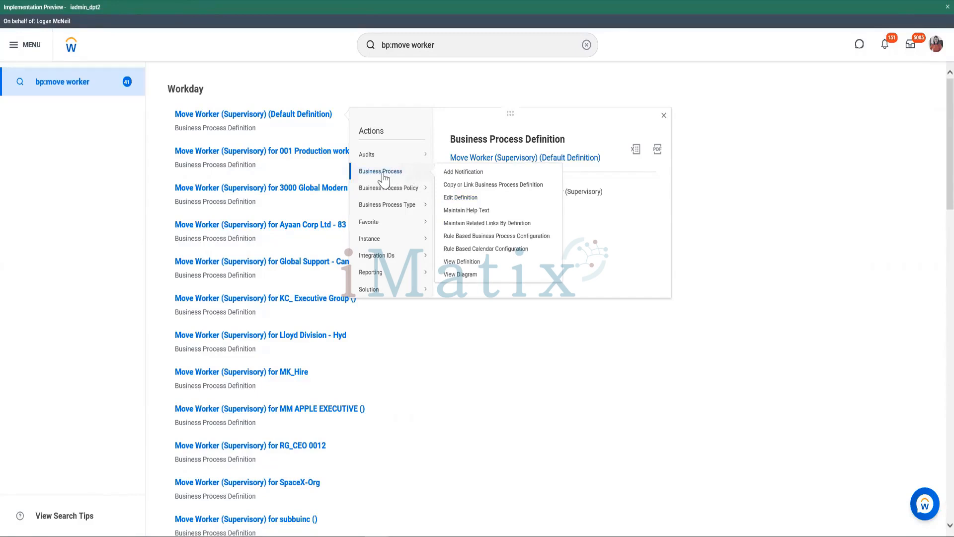
mouse_move(384, 195)
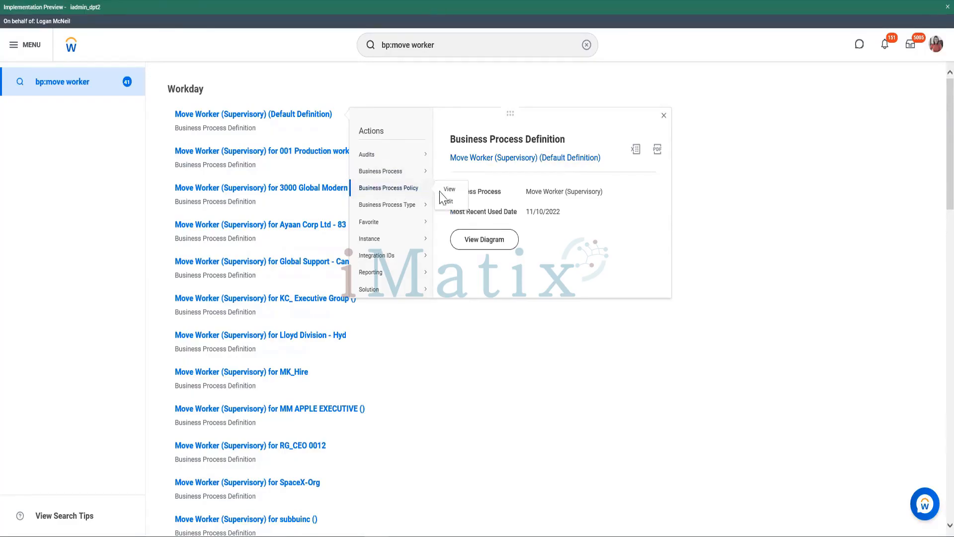
click(447, 202)
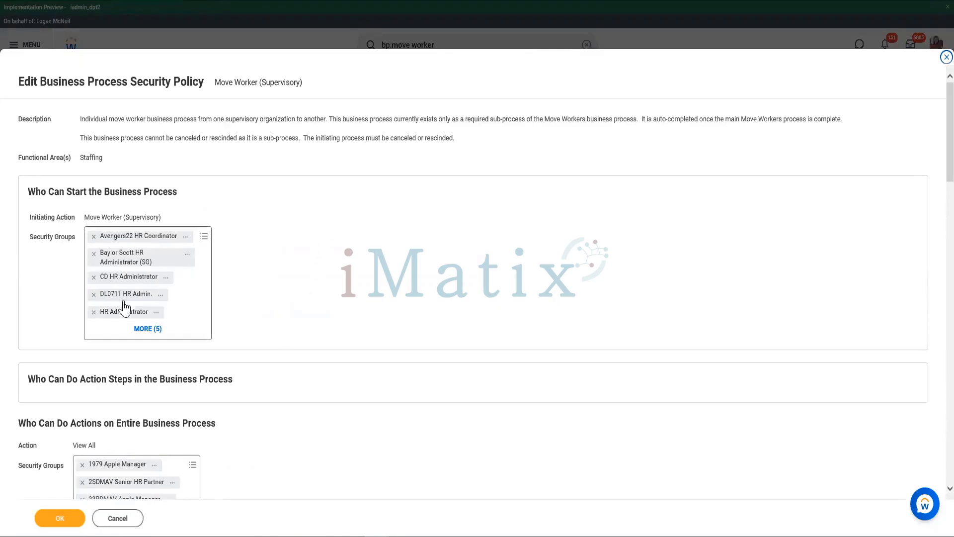
- Expand and examine all security groups that can start the Move Worker (Supervisory) initiating action
click(147, 329)
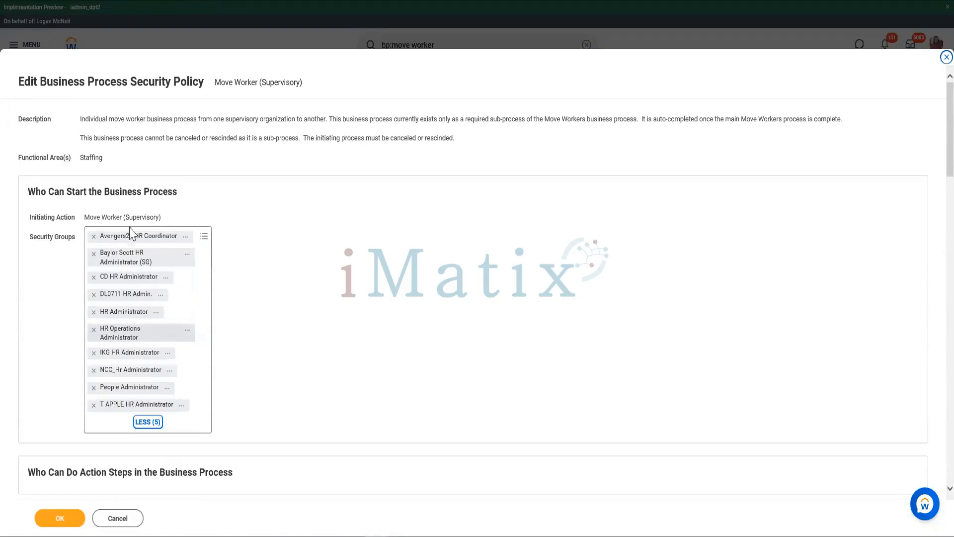
drag(86, 217, 173, 225)
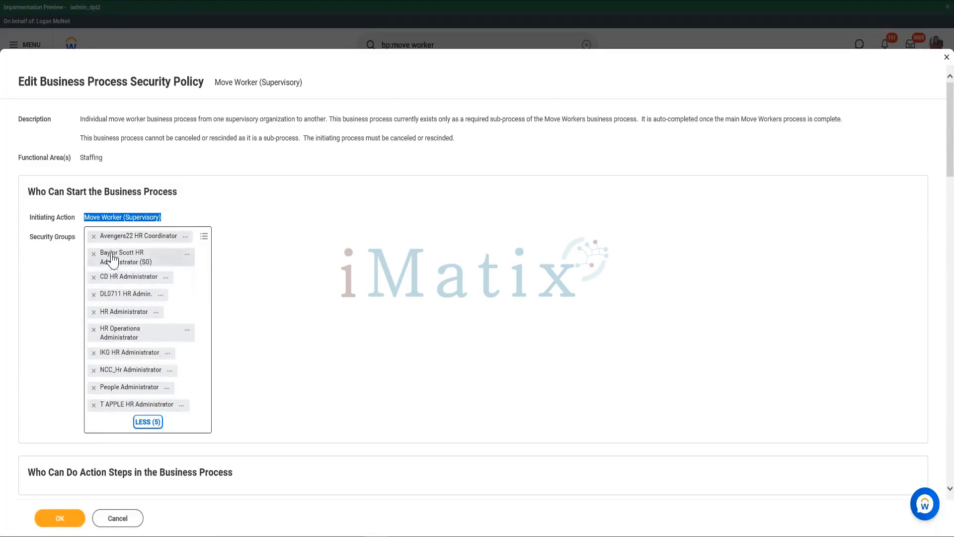
click(88, 214)
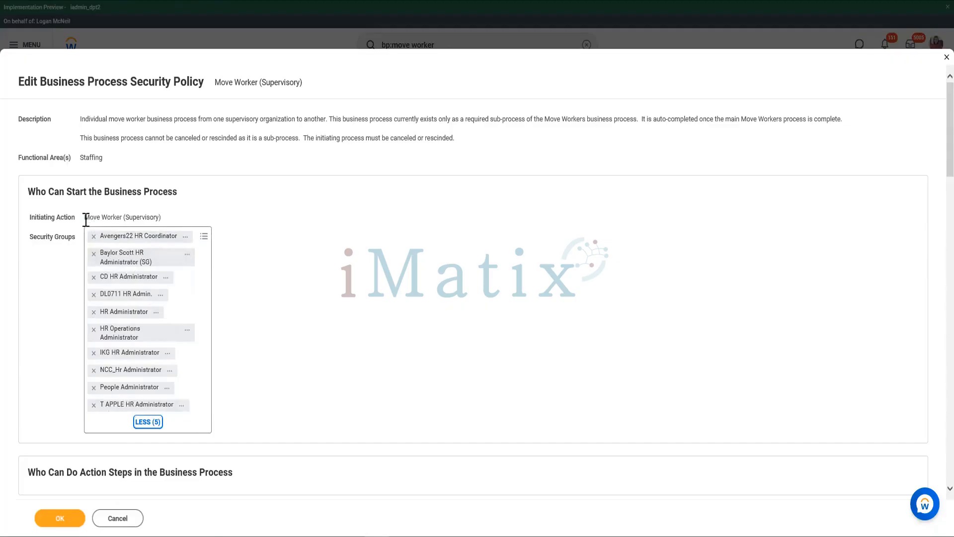
drag(85, 219, 169, 222)
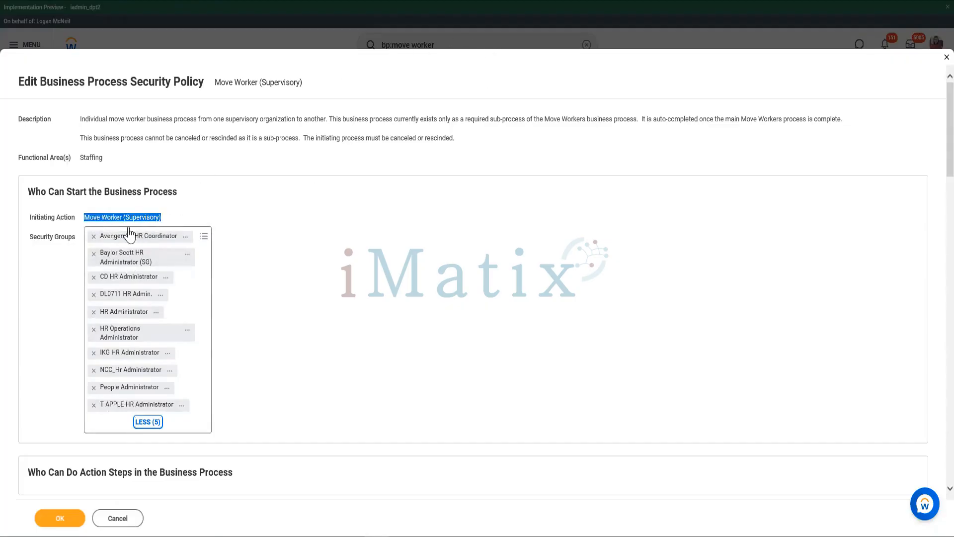
click(69, 383)
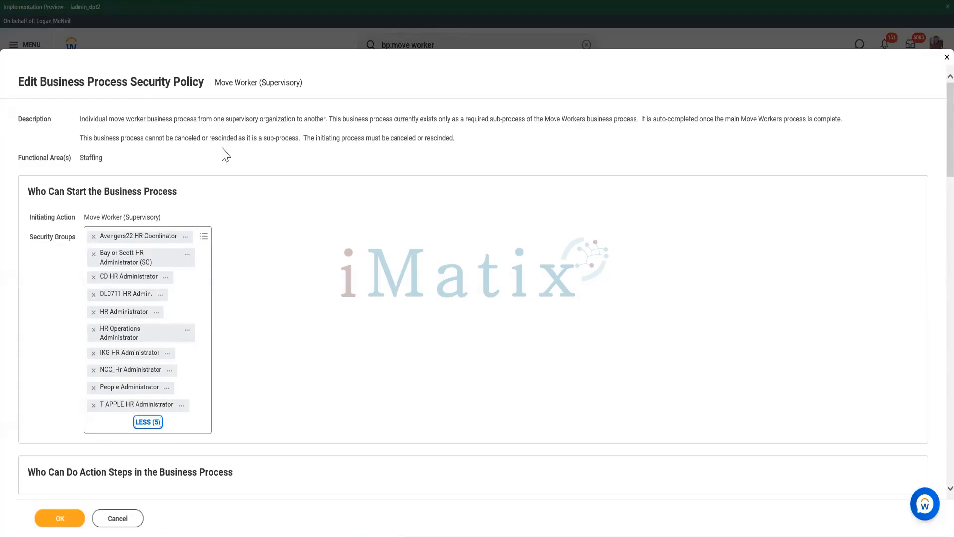
- Expand and examine the security groups allowed to Approve under Who Can Do Actions on Entire Business Process
scroll(245, 279, down, 3)
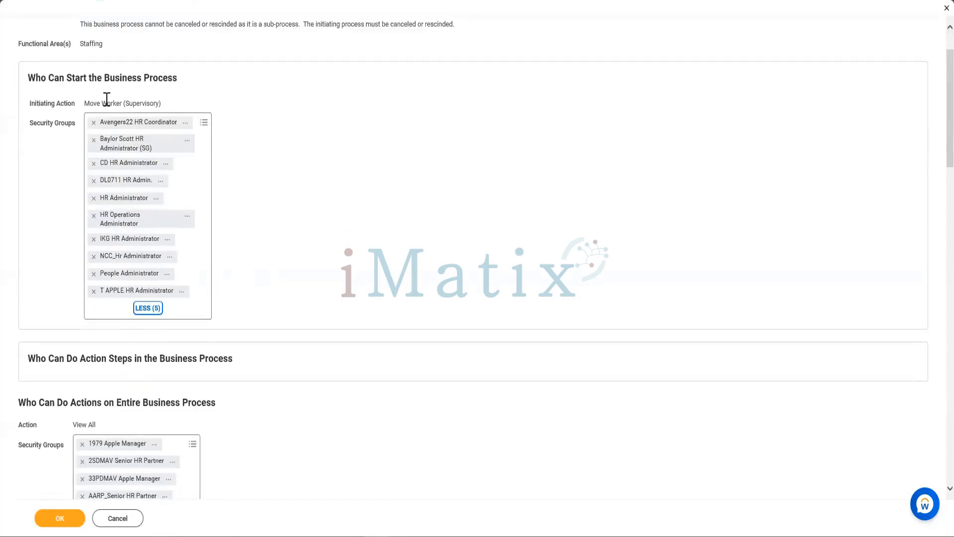
scroll(326, 100, down, 8)
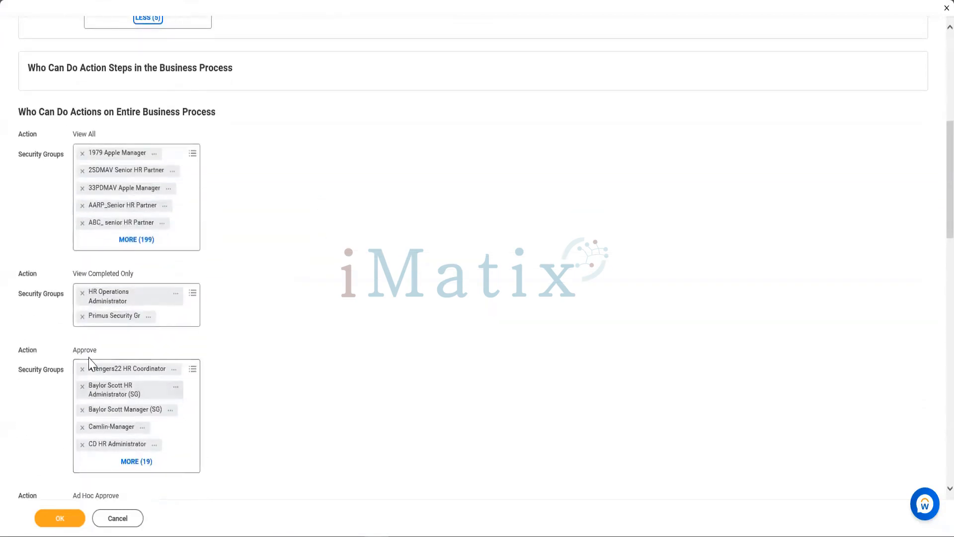
click(131, 461)
scroll(122, 394, down, 6)
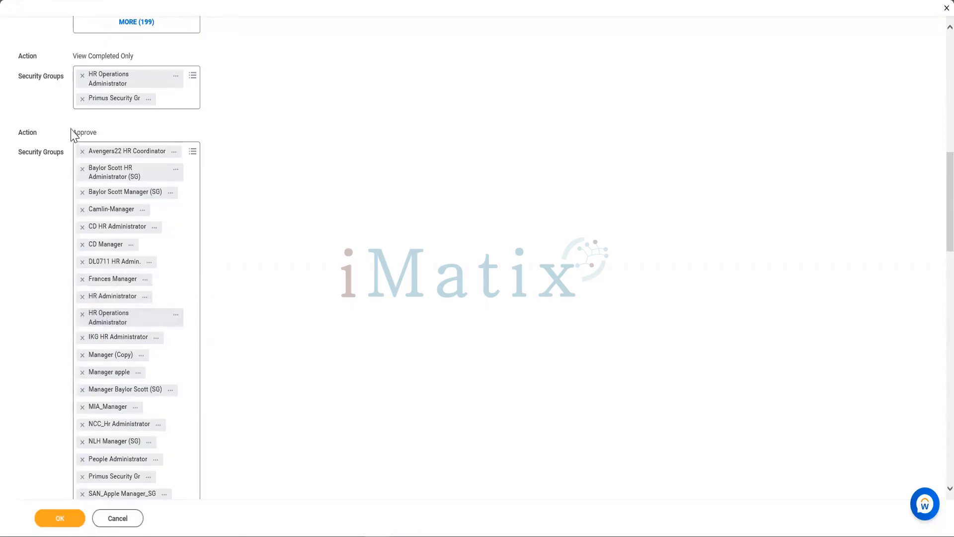
drag(73, 133, 106, 139)
- Examine the policy's remaining actions, from Ad Hoc Approve and Rescind through Redirect, along with the Policy Restrictions
scroll(275, 220, down, 7)
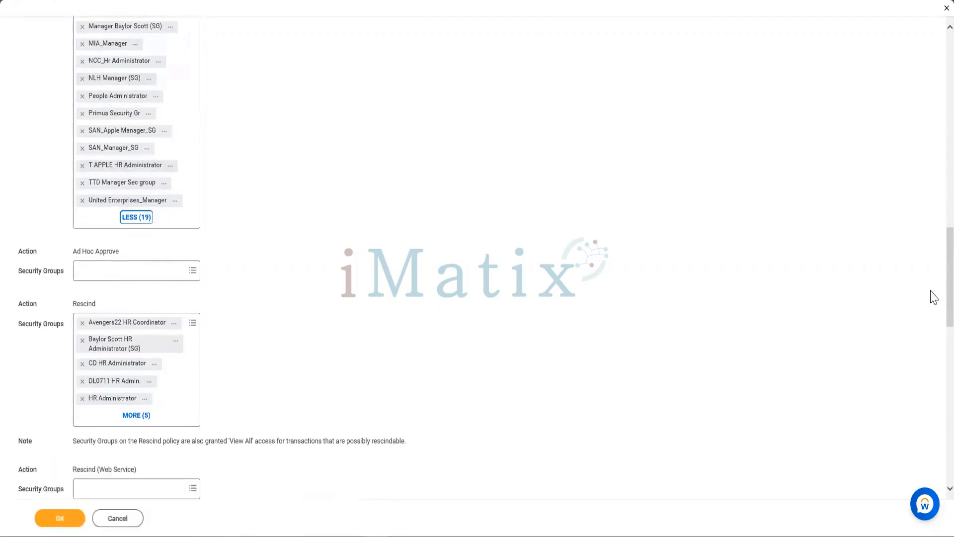
scroll(933, 319, down, 1)
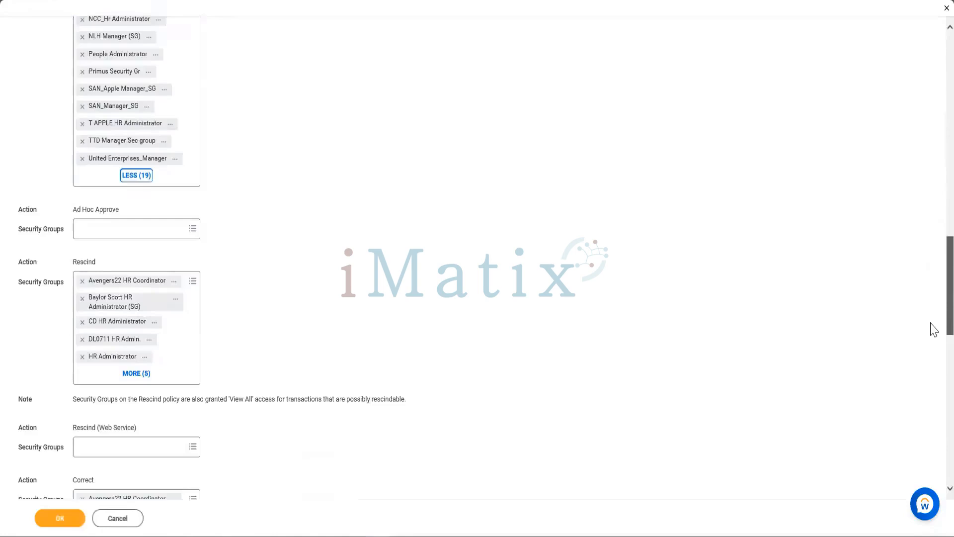
scroll(932, 328, down, 7)
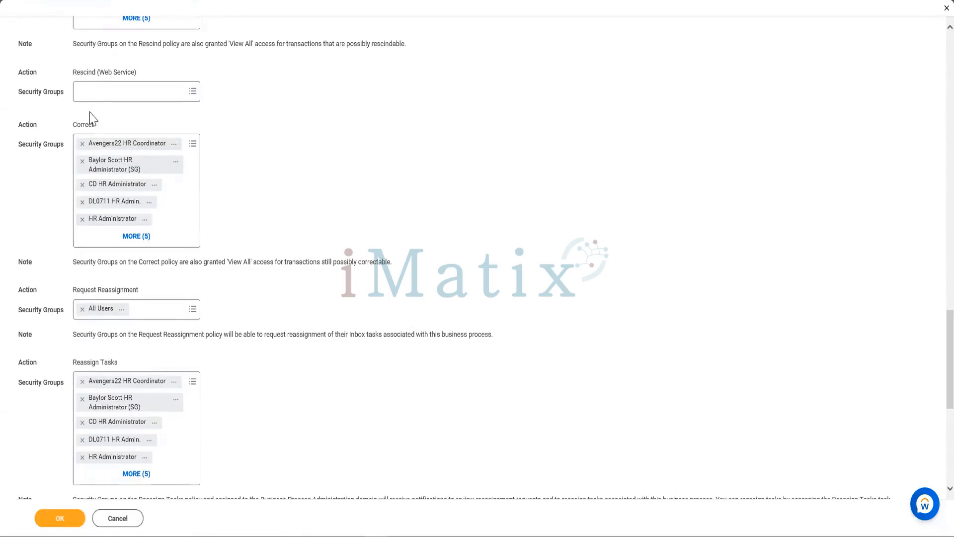
scroll(102, 166, up, 3)
scroll(141, 238, down, 4)
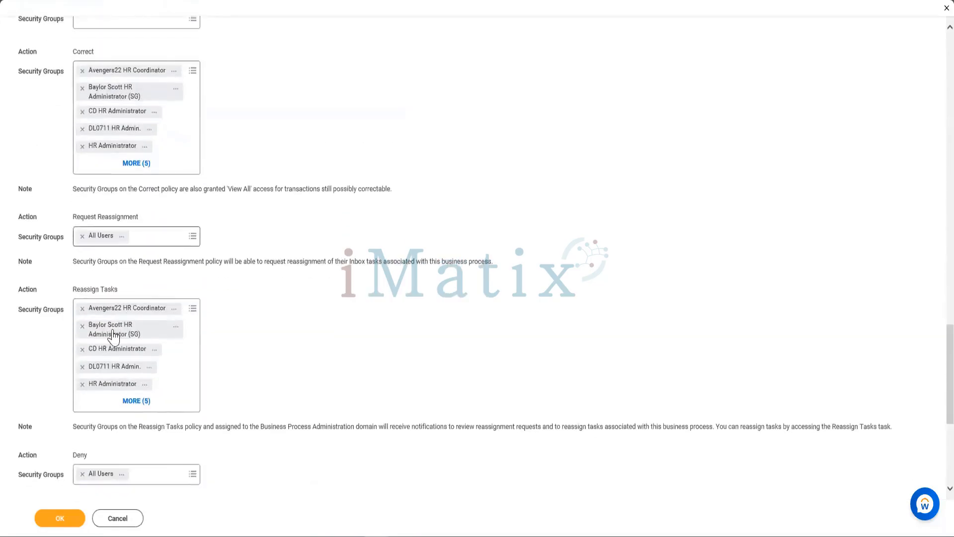
scroll(149, 228, down, 1)
scroll(164, 328, up, 5)
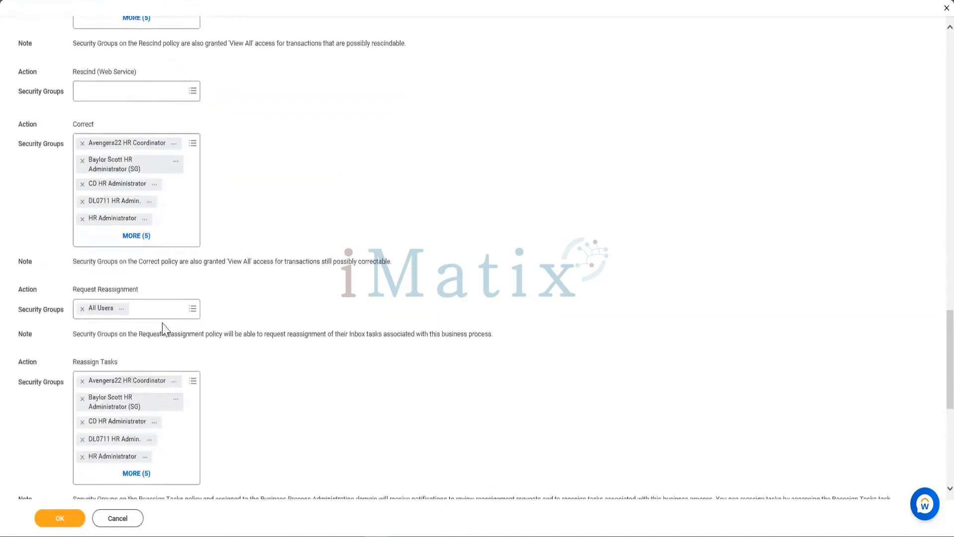
scroll(164, 331, down, 1)
scroll(216, 283, down, 7)
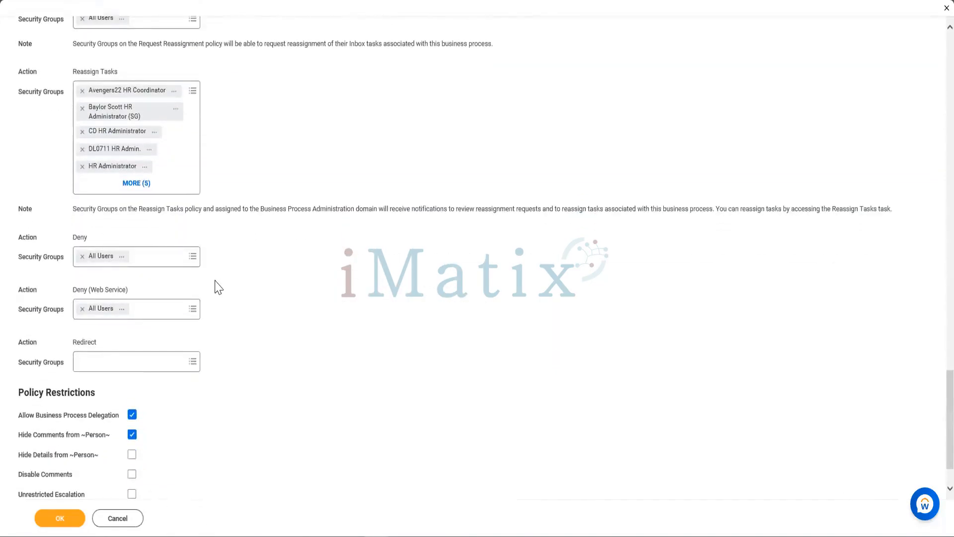
scroll(217, 284, up, 8)
scroll(219, 288, down, 3)
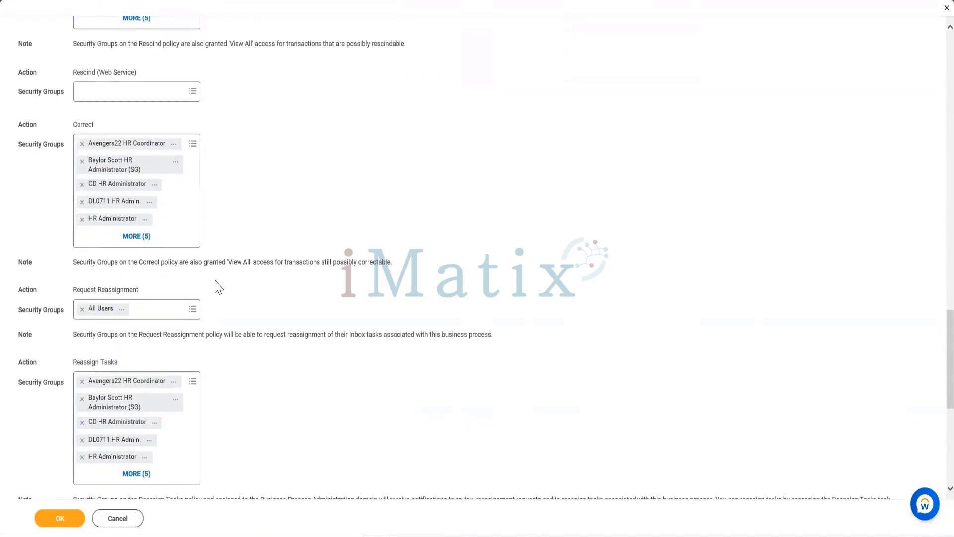
scroll(219, 287, up, 4)
scroll(216, 286, up, 8)
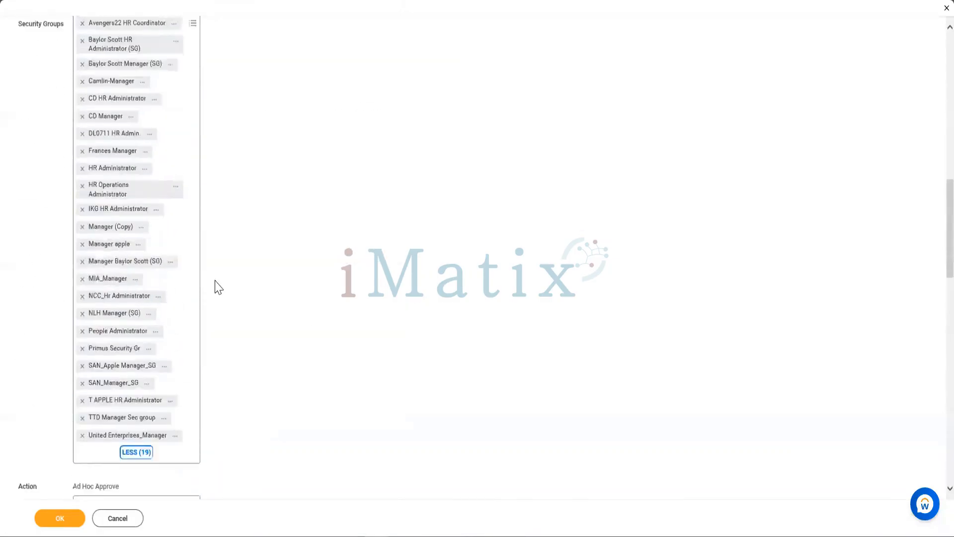
scroll(286, 277, up, 5)
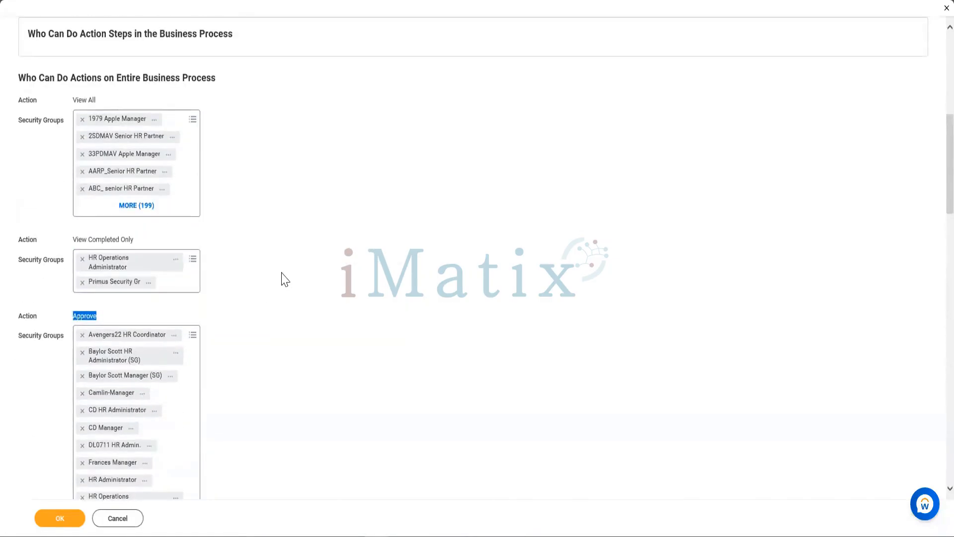
scroll(285, 277, down, 8)
scroll(285, 277, down, 10)
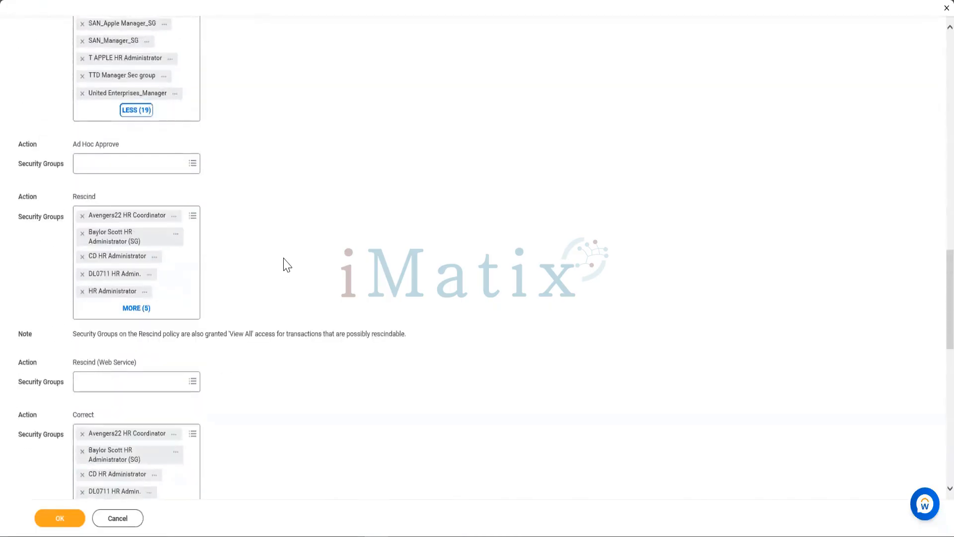
scroll(287, 263, down, 8)
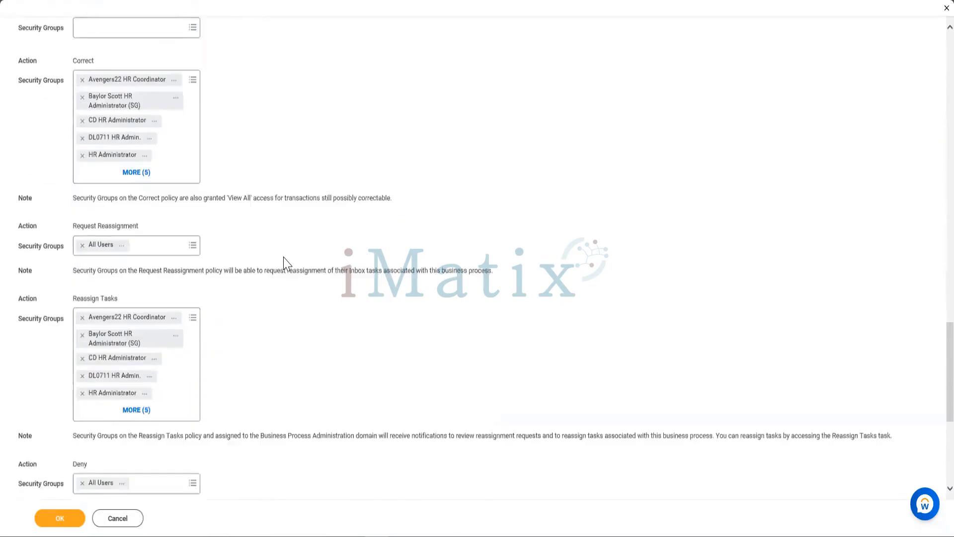
scroll(287, 262, down, 1)
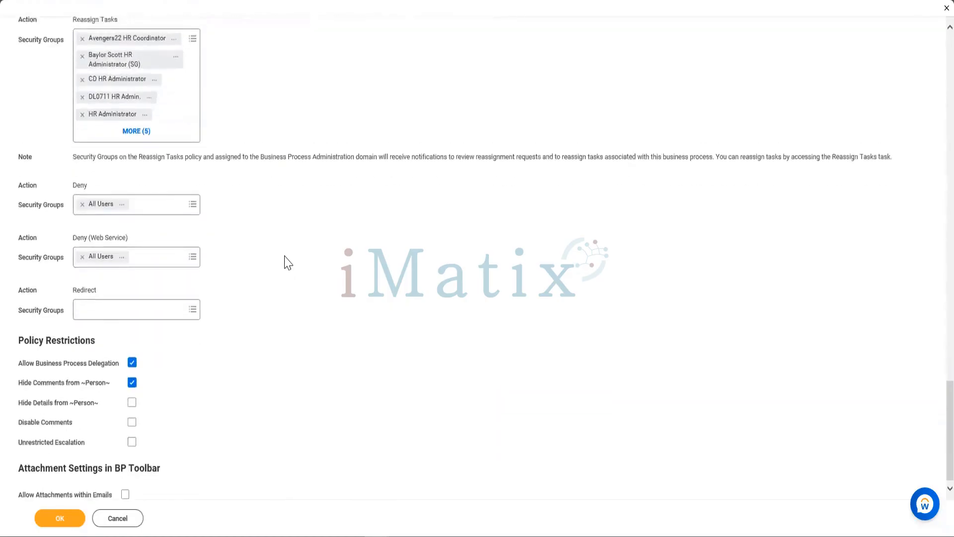
scroll(287, 263, up, 6)
scroll(286, 261, down, 3)
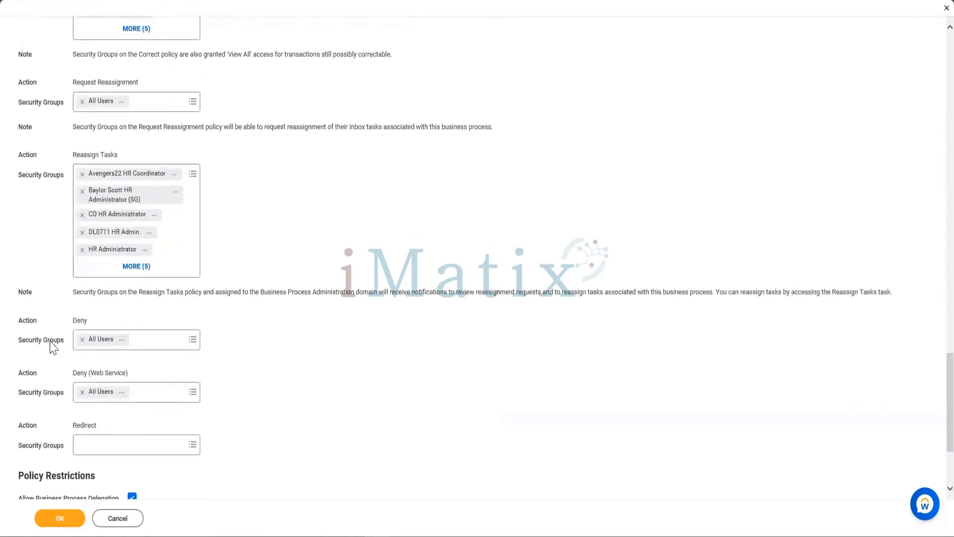
- Check which security groups are assigned to the Deny and Reassign Tasks actions
drag(74, 320, 97, 323)
drag(71, 322, 109, 324)
scroll(134, 318, up, 2)
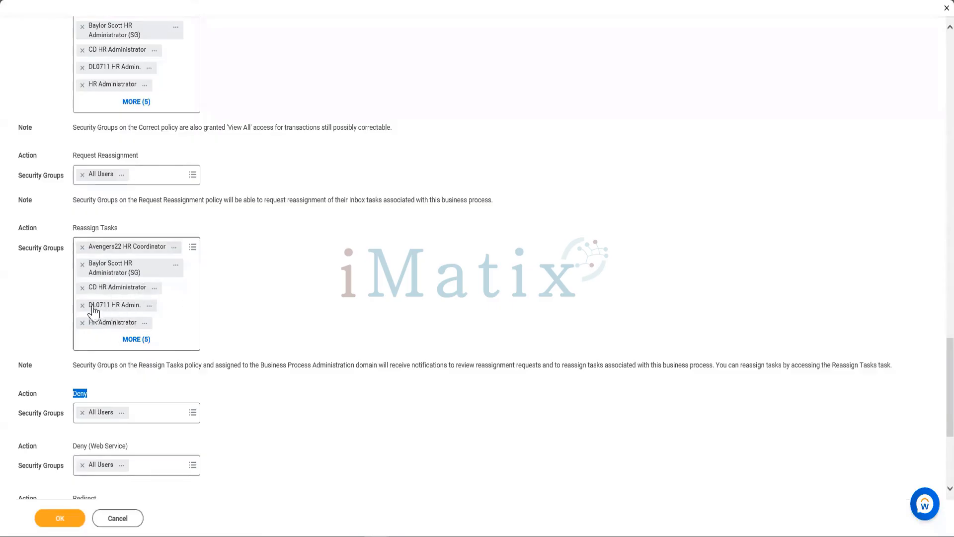
drag(73, 228, 122, 230)
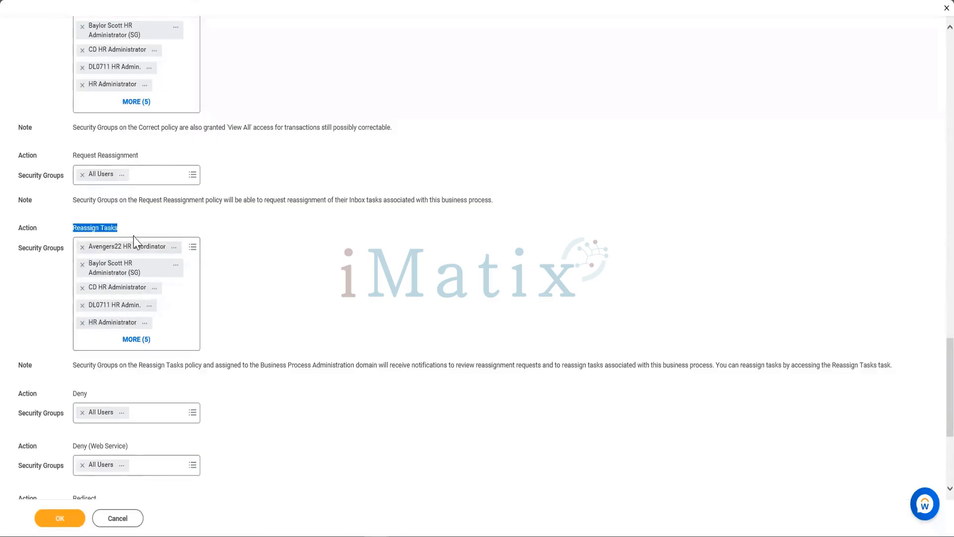
click(262, 164)
- Compare the security groups assigned to the Rescind and Correct actions
scroll(132, 213, up, 1)
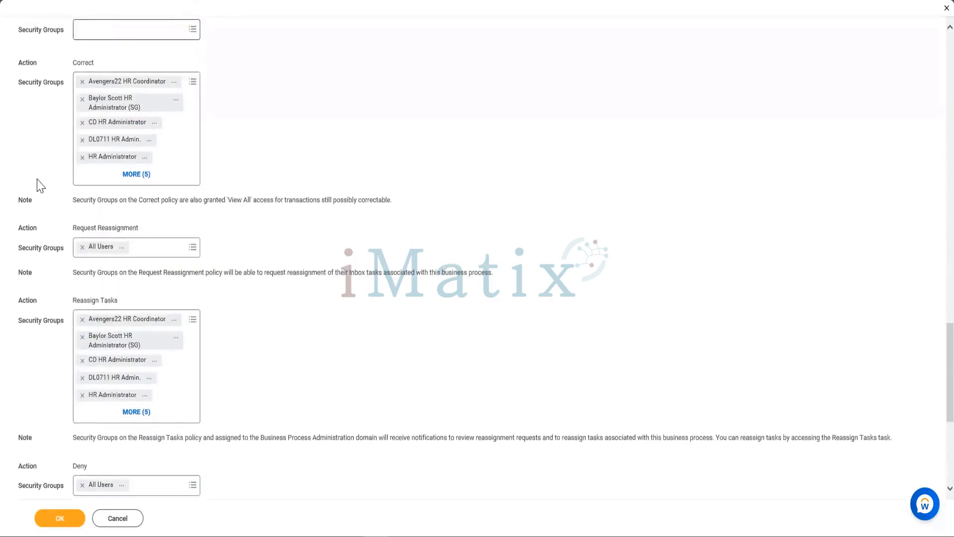
scroll(105, 297, up, 3)
scroll(105, 300, up, 2)
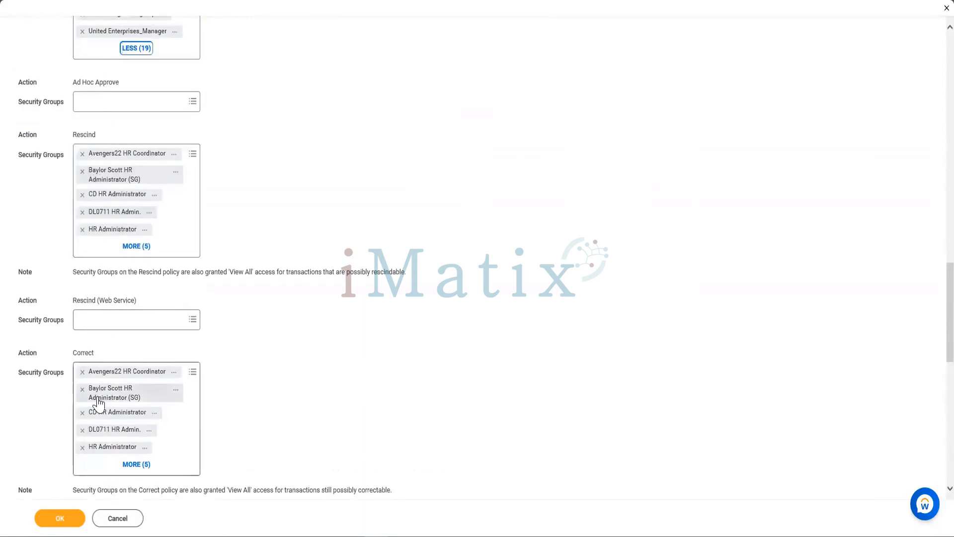
scroll(157, 300, down, 2)
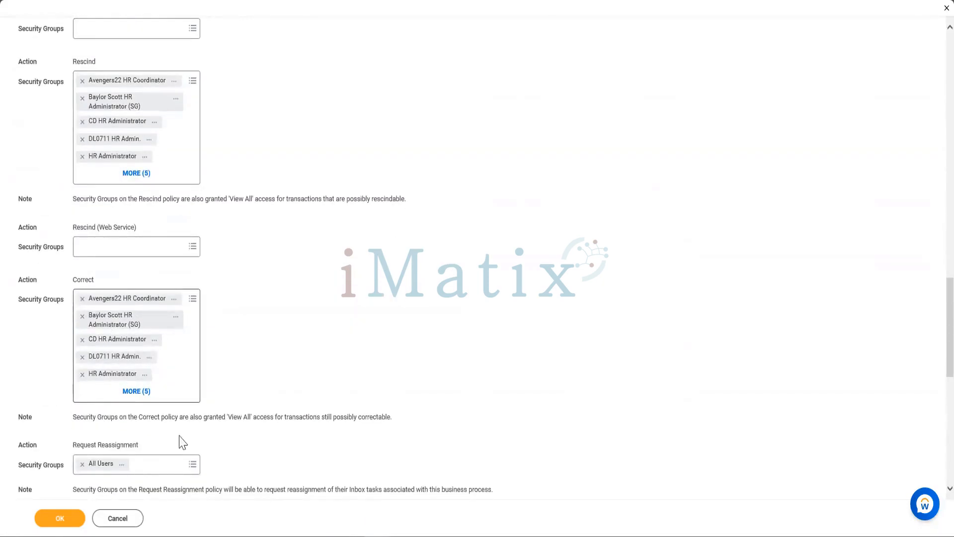
scroll(130, 378, up, 2)
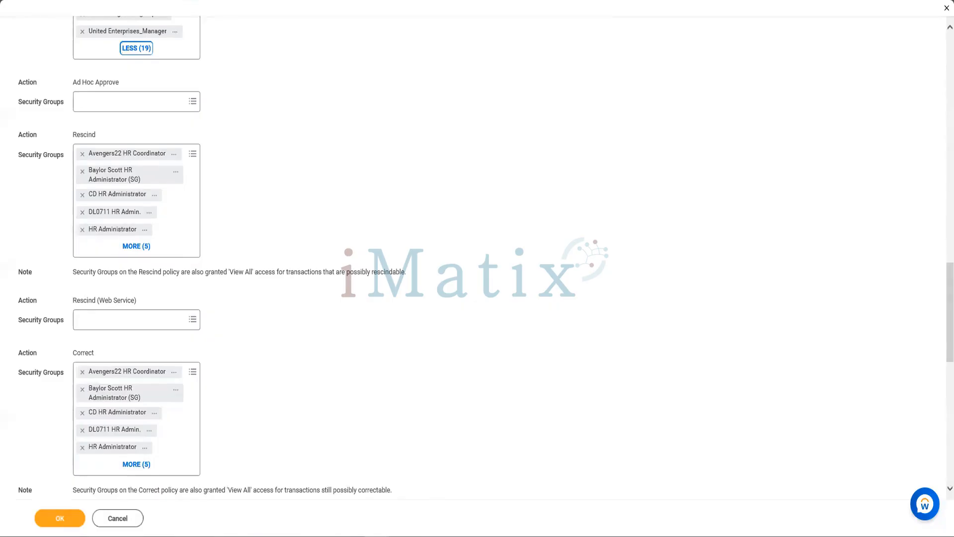
- Recheck the security groups for the Approve, Rescind, Correct and Reassign Tasks actions, and leave the policy without saving
mouse_move(231, 536)
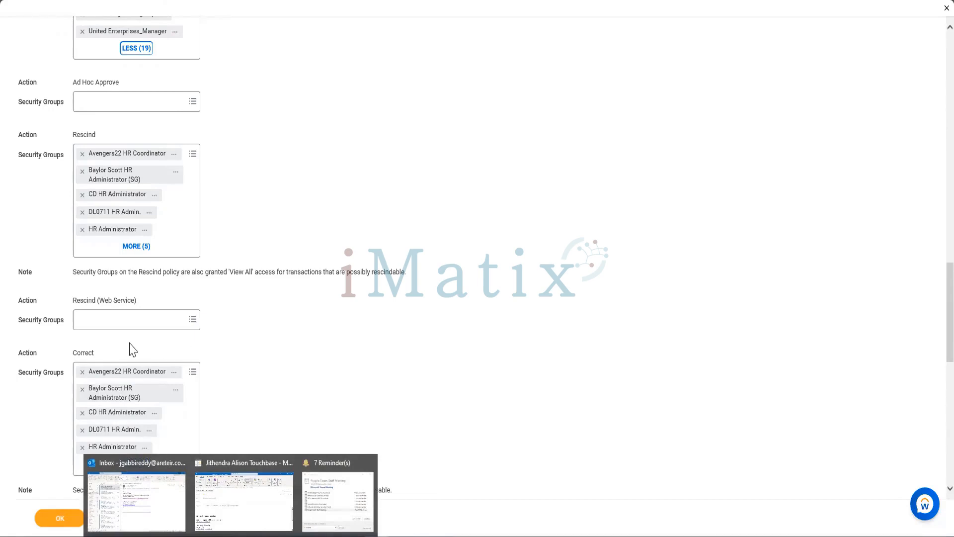
scroll(164, 103, down, 4)
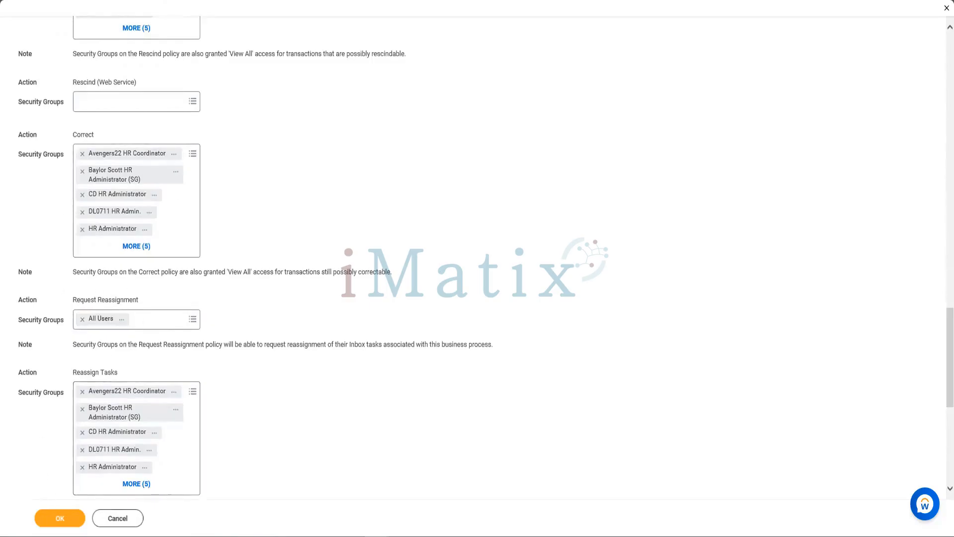
click(55, 519)
scroll(259, 259, up, 1)
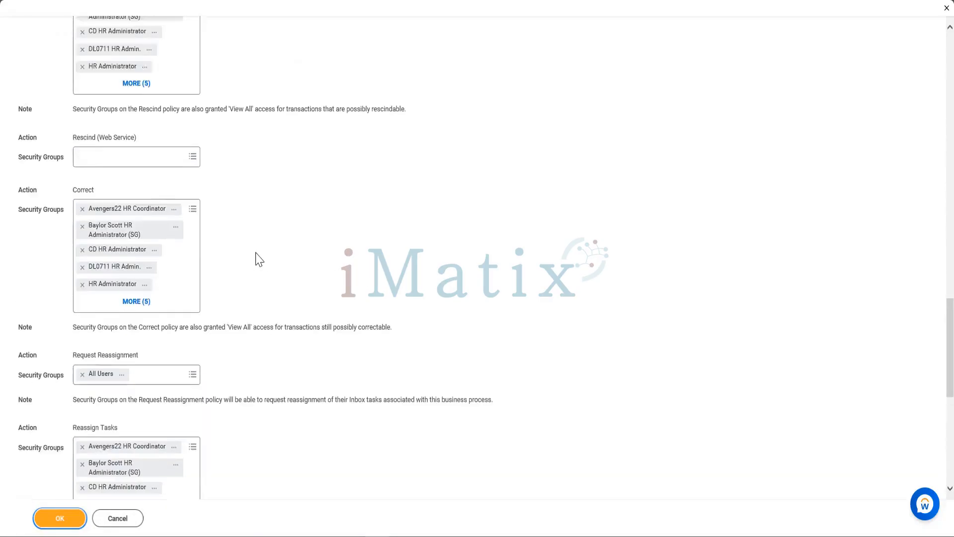
scroll(254, 258, up, 3)
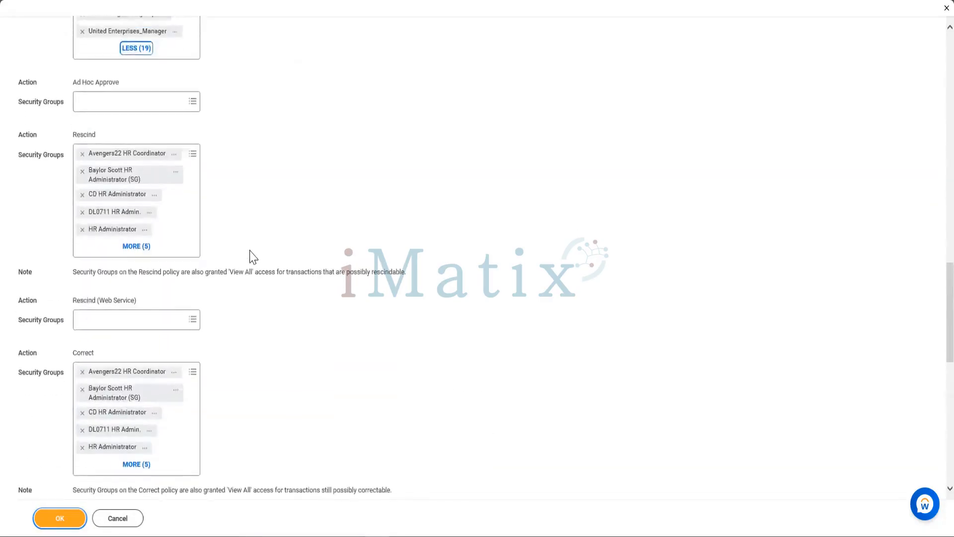
scroll(247, 255, down, 1)
scroll(241, 255, up, 2)
scroll(239, 254, up, 3)
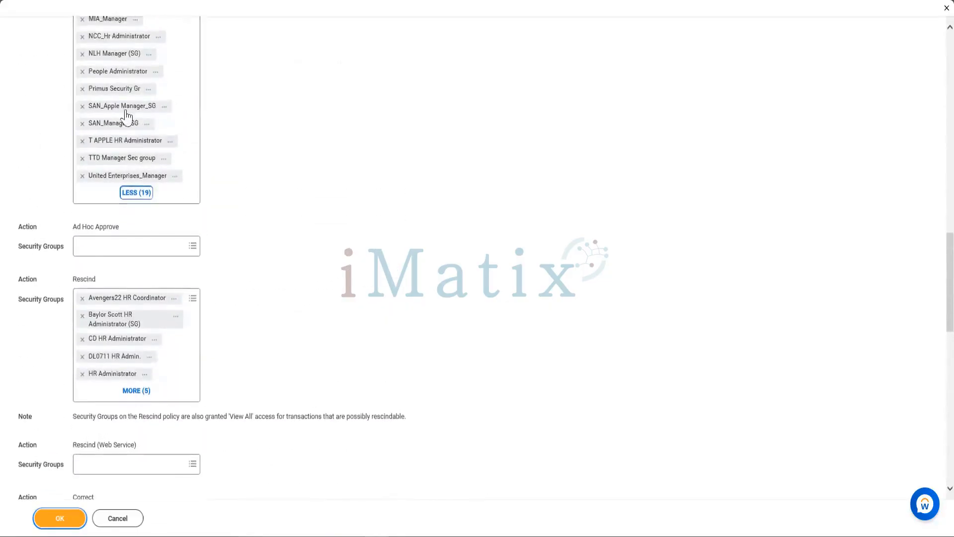
click(117, 522)
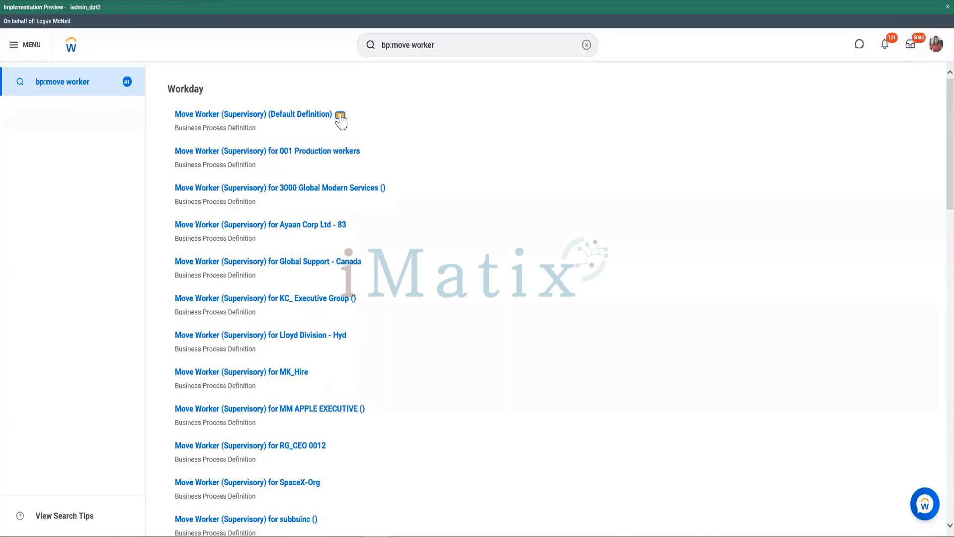
- Open the Move Worker (Supervisory) default definition for editing with an effective date of 11/10/2022
click(340, 114)
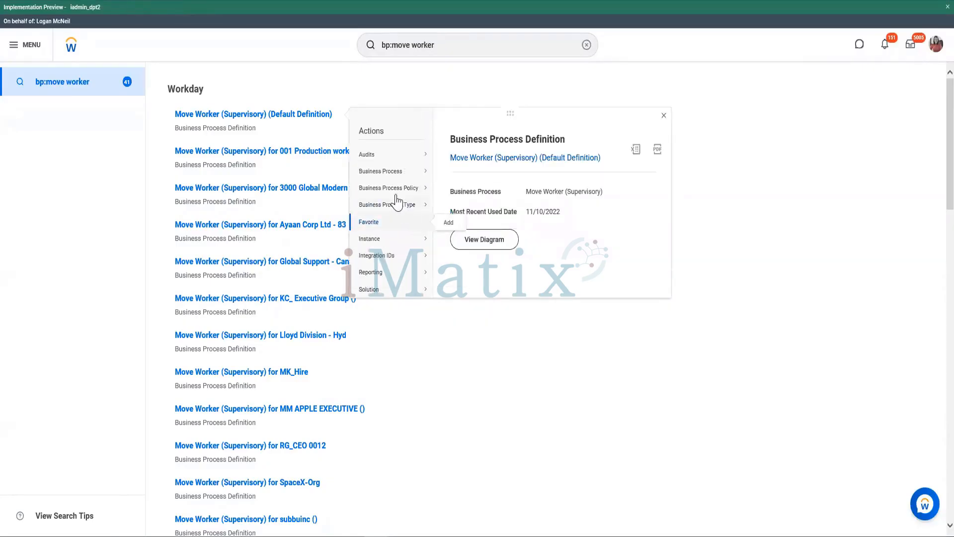
mouse_move(388, 174)
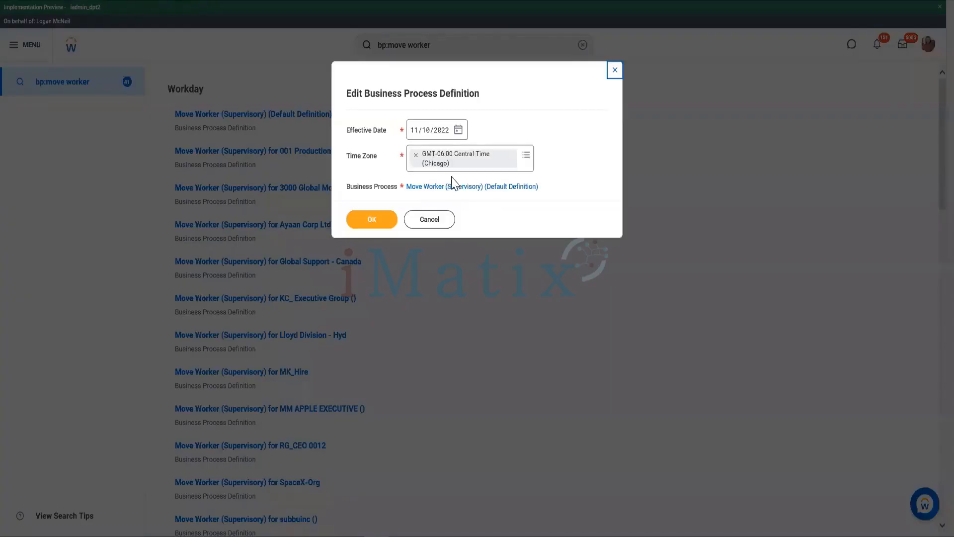
click(459, 130)
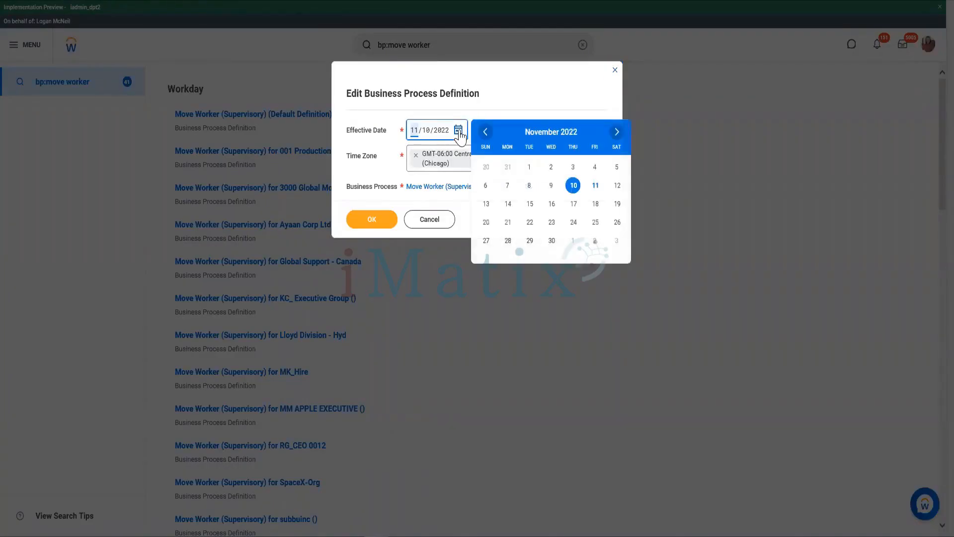
click(575, 186)
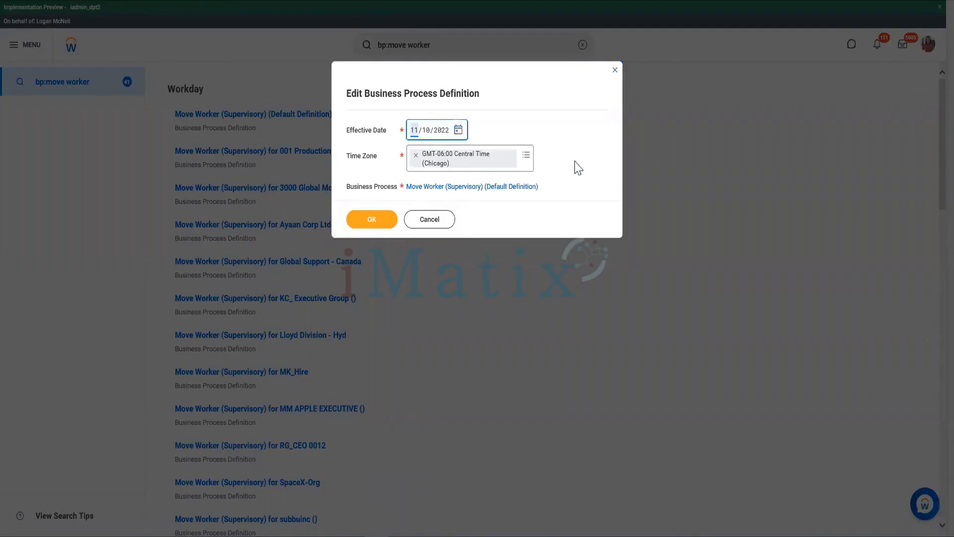
click(377, 219)
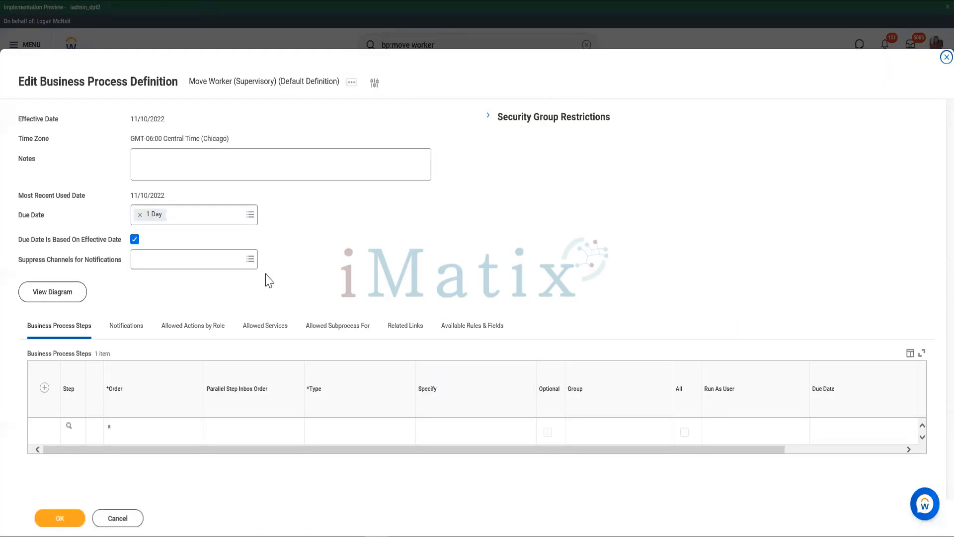
- Add a business process step with order b and type Approval
click(45, 388)
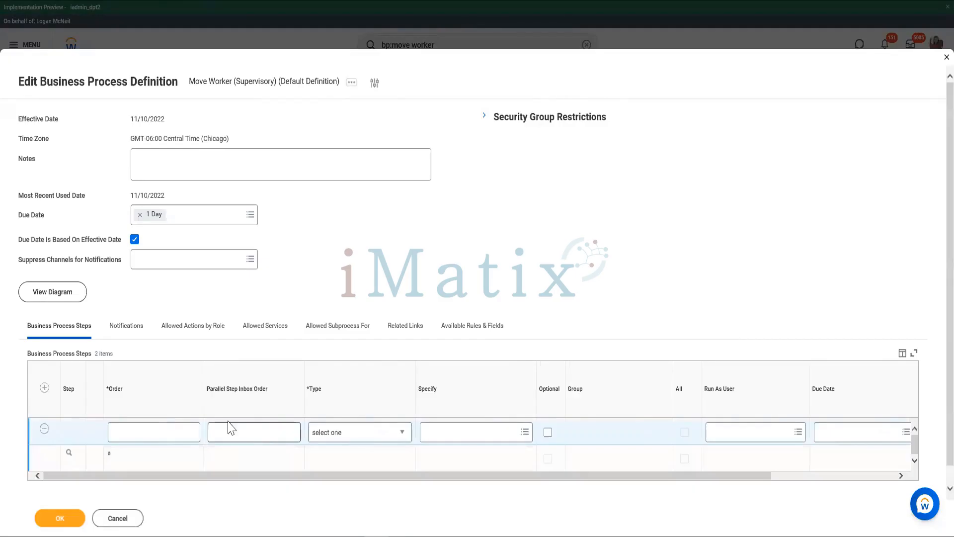
click(151, 428)
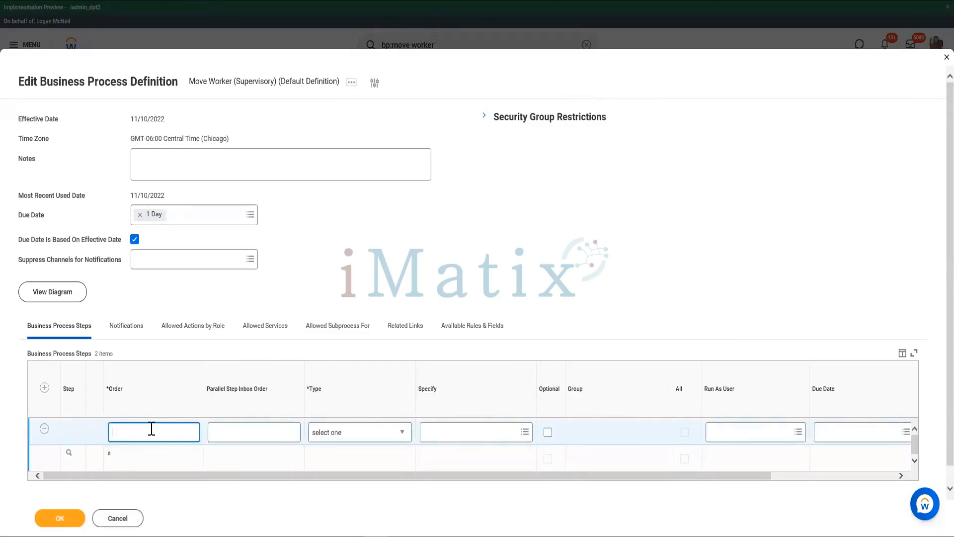
text(b)
click(349, 432)
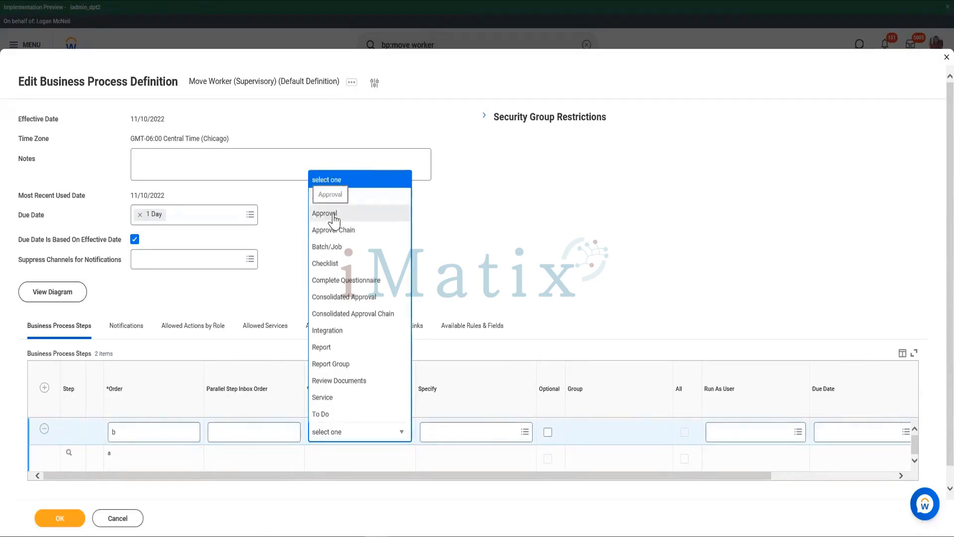
click(333, 215)
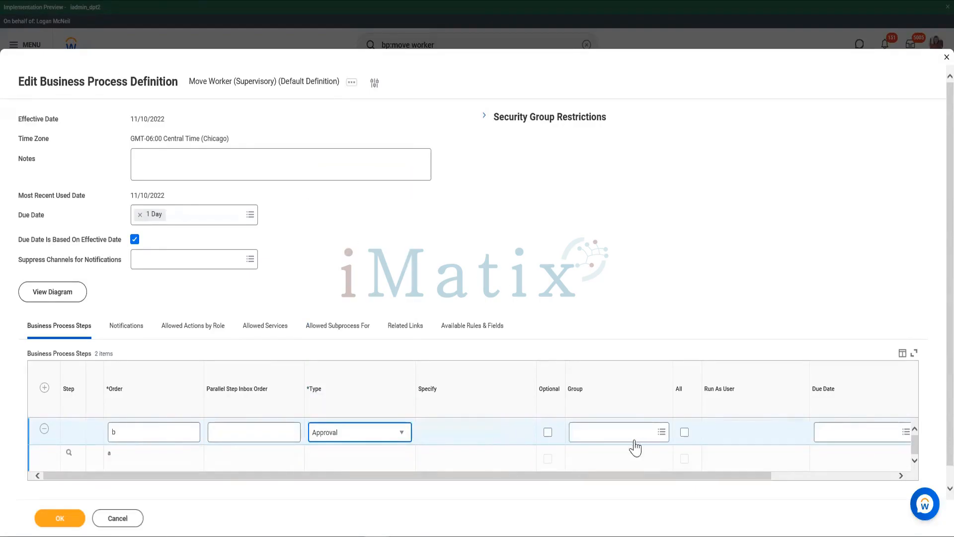
- Assign the HR Operations Administrator group to approval step b and save the definition
click(620, 429)
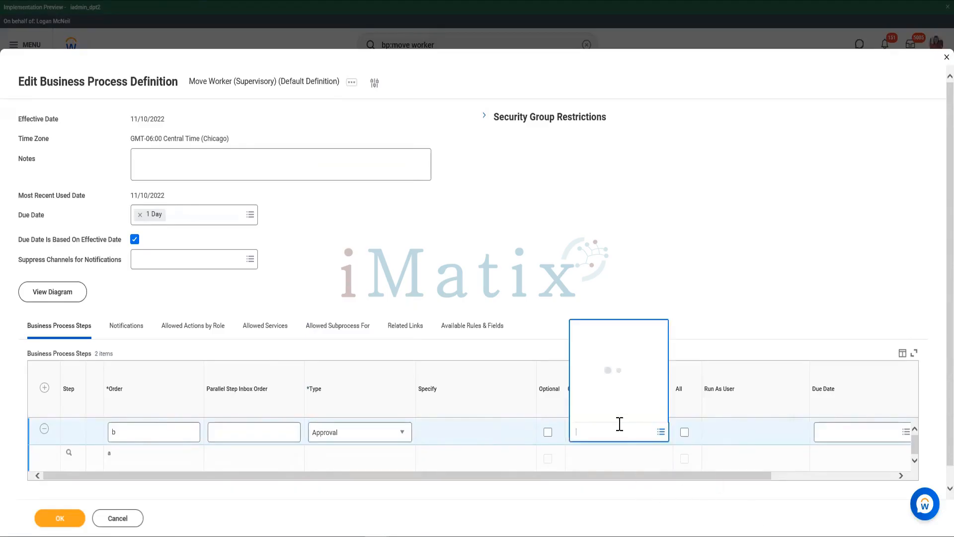
text(HR)
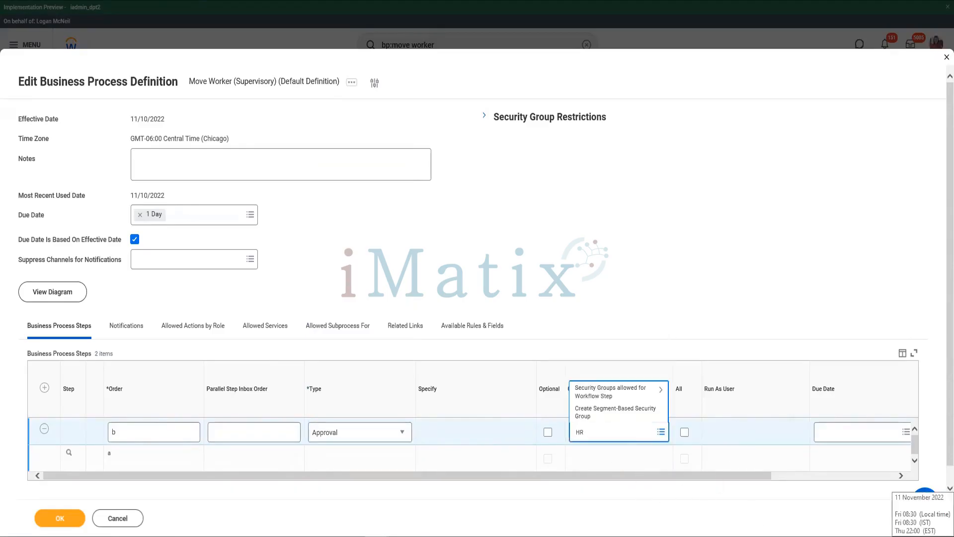
text( operations)
key(Return)
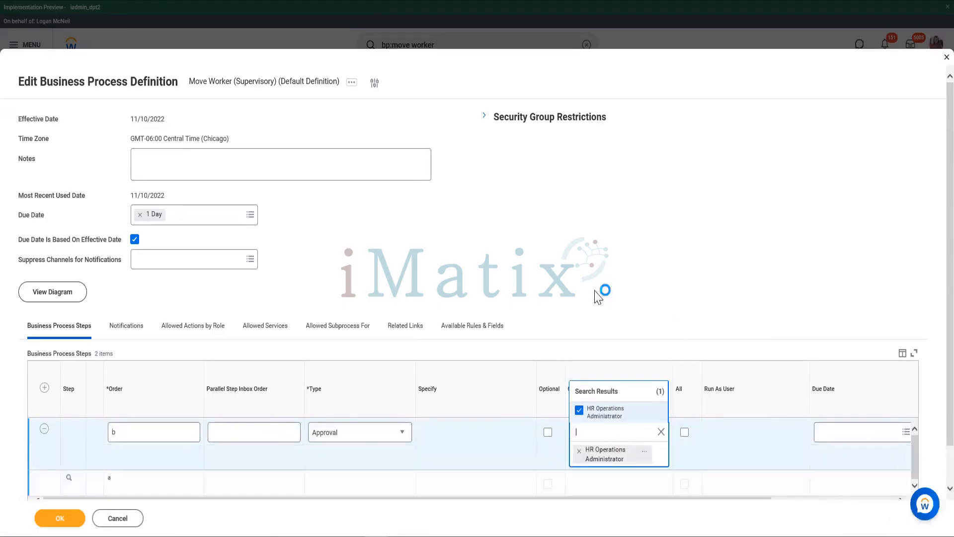
click(661, 432)
click(678, 321)
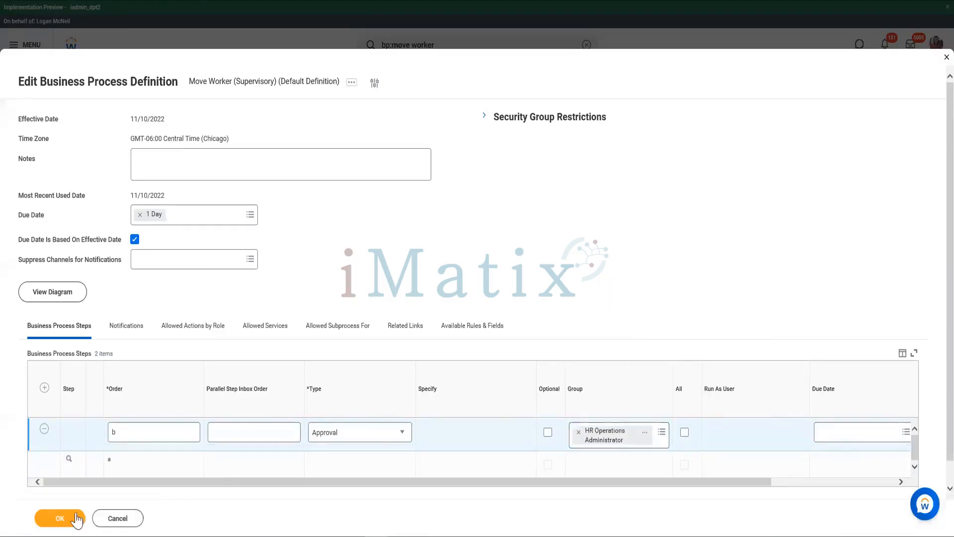
click(55, 518)
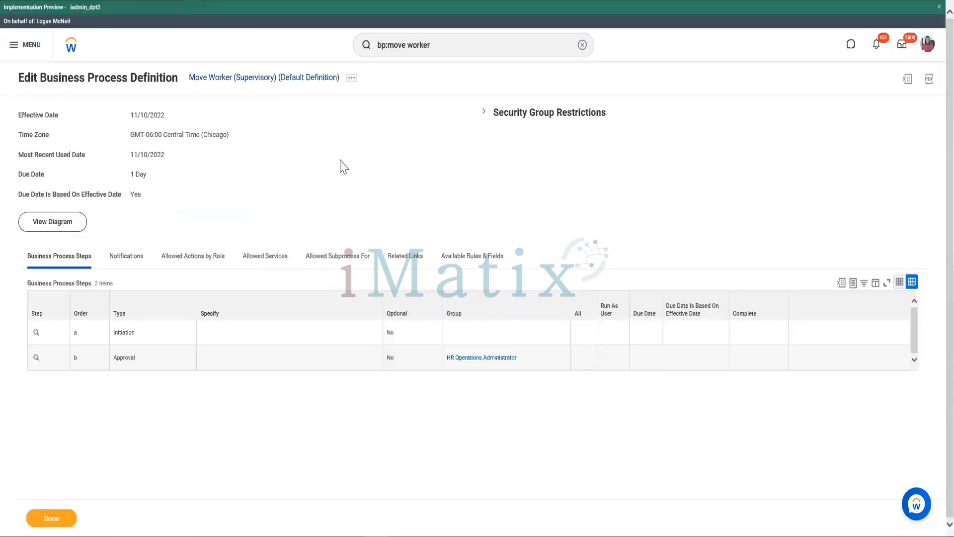
- Search for bp:move workers and open the Move Workers (Supervisory) default definition for editing, keeping the effective date 11/10/2022
click(439, 47)
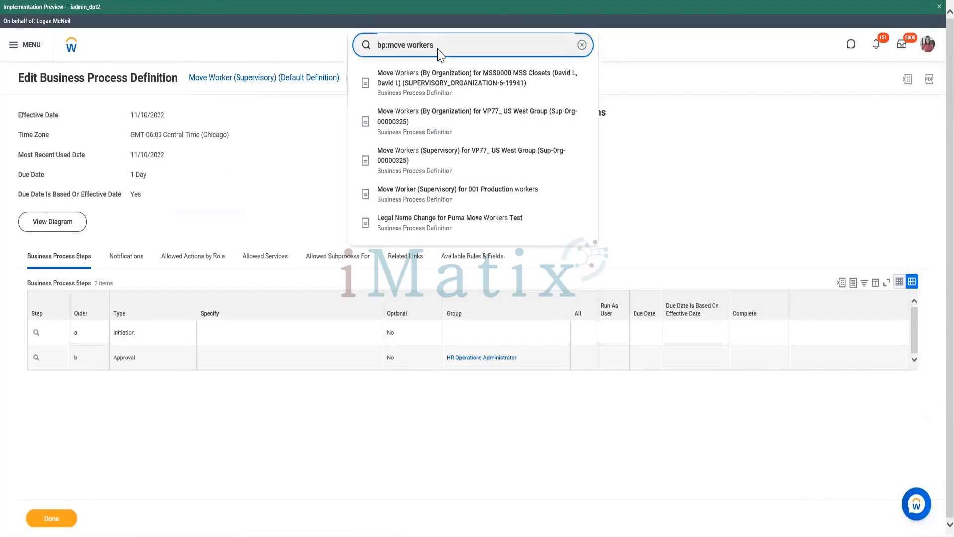
key(Return)
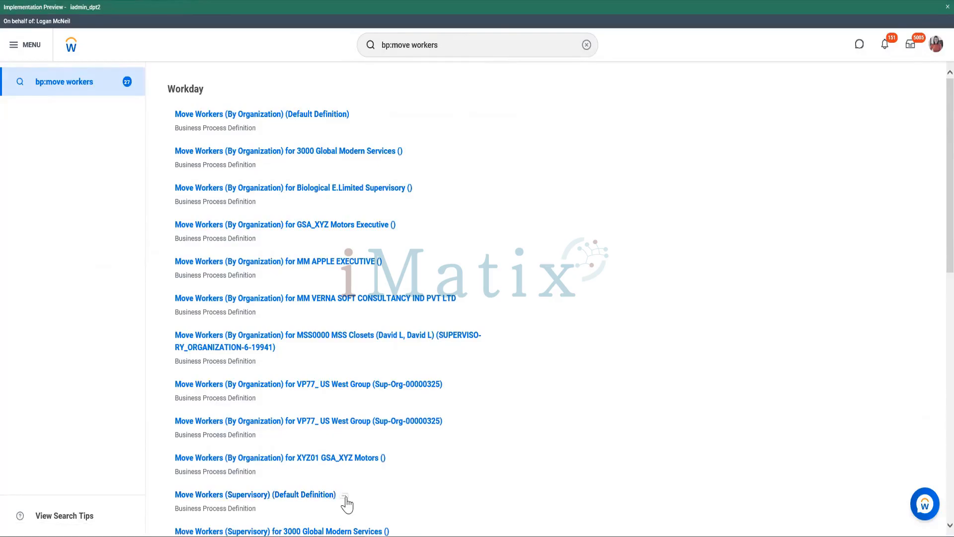
click(344, 496)
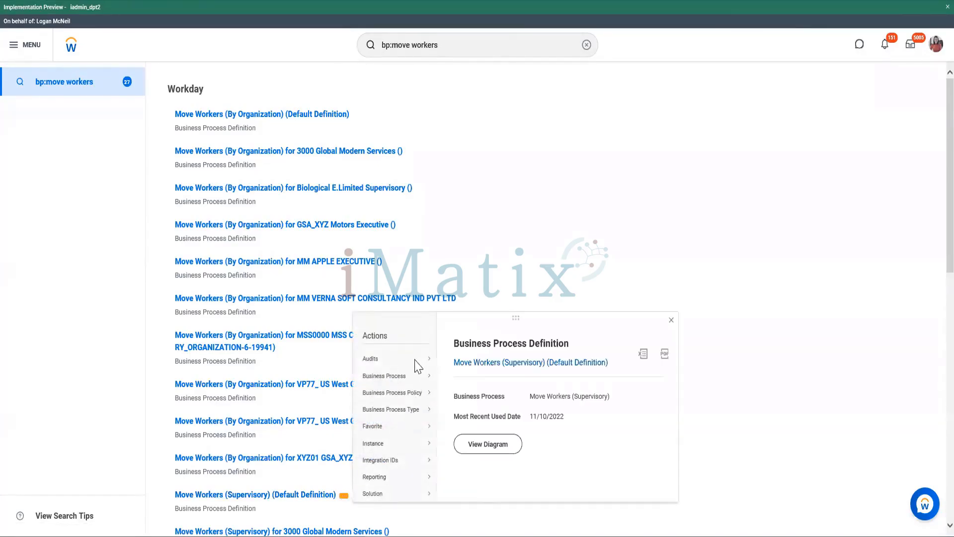
mouse_move(391, 378)
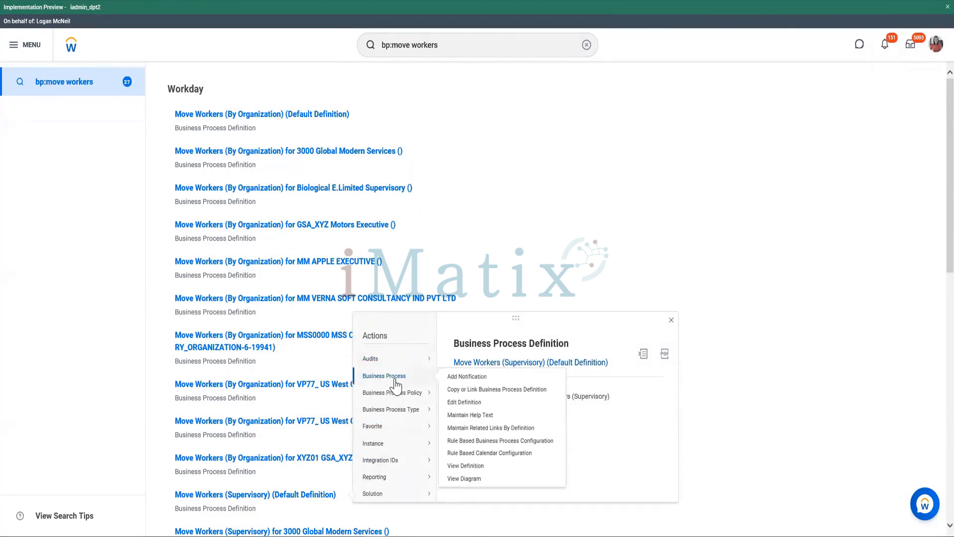
click(467, 404)
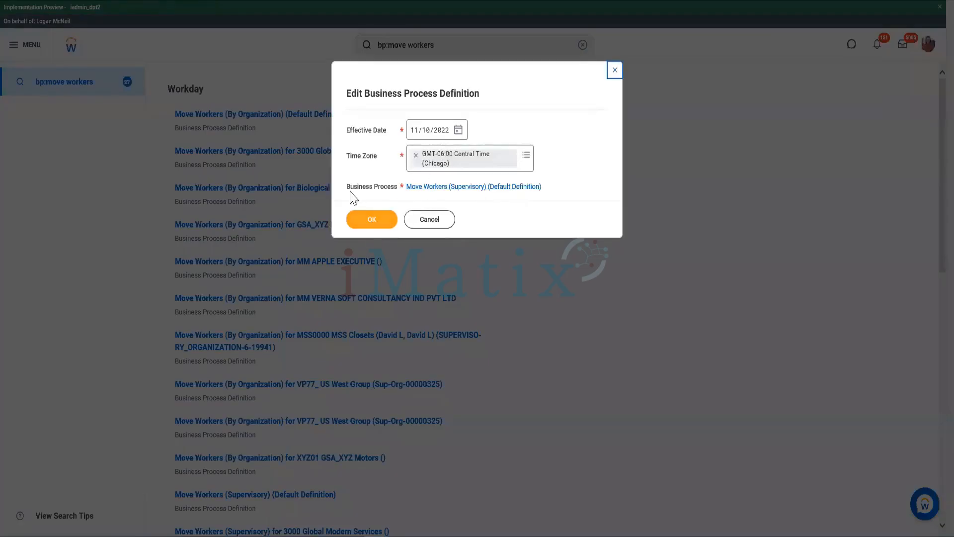
click(366, 223)
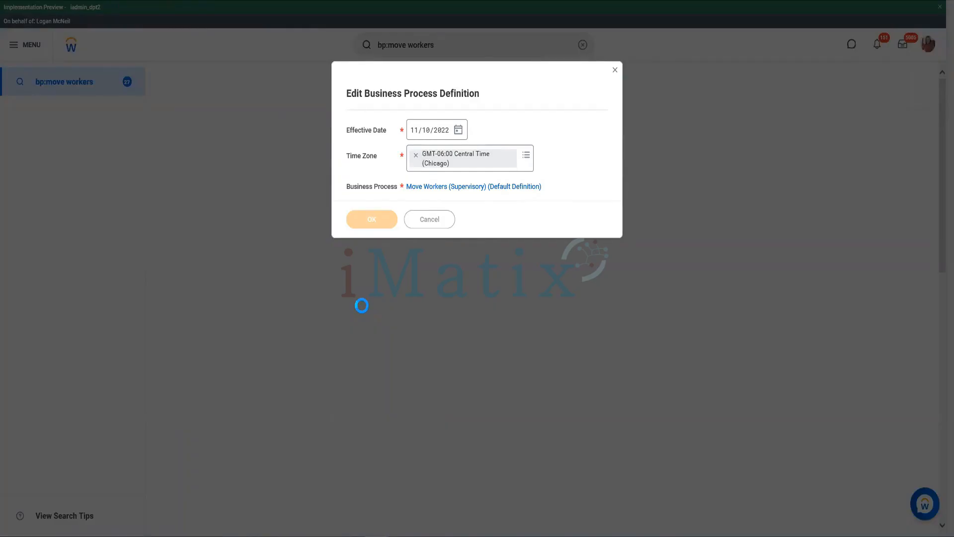
- Save the Move Workers (Supervisory) definition with its existing steps and view the details of action step c
scroll(328, 324, down, 1)
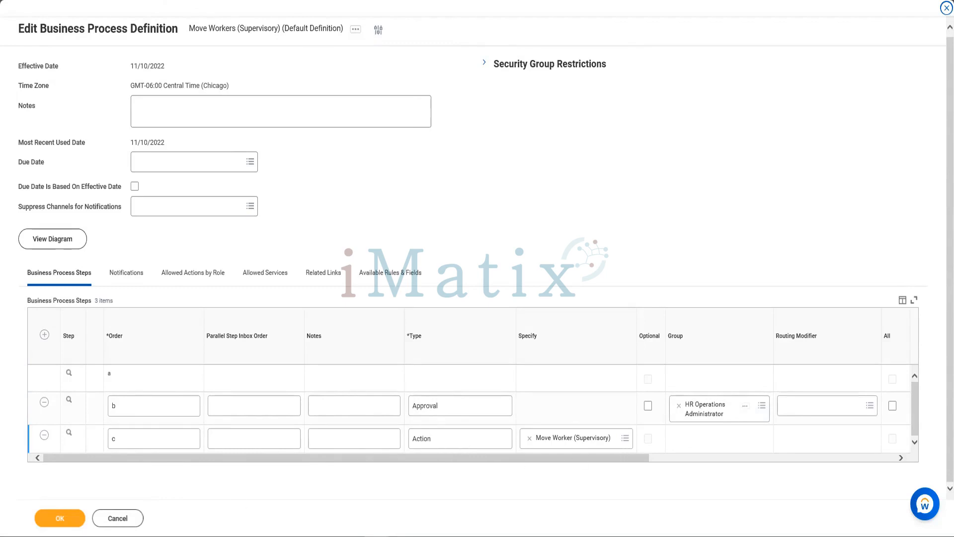
click(58, 519)
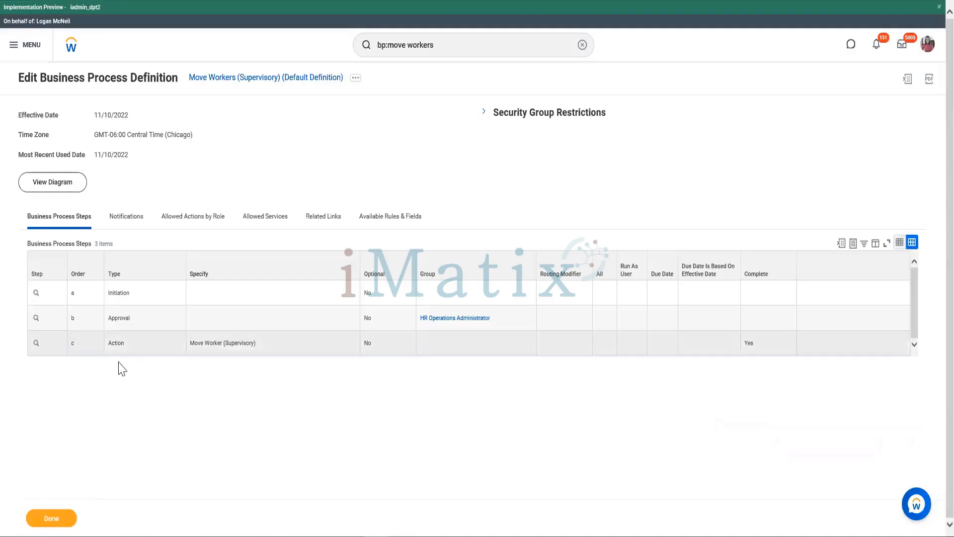
click(45, 346)
key(Return)
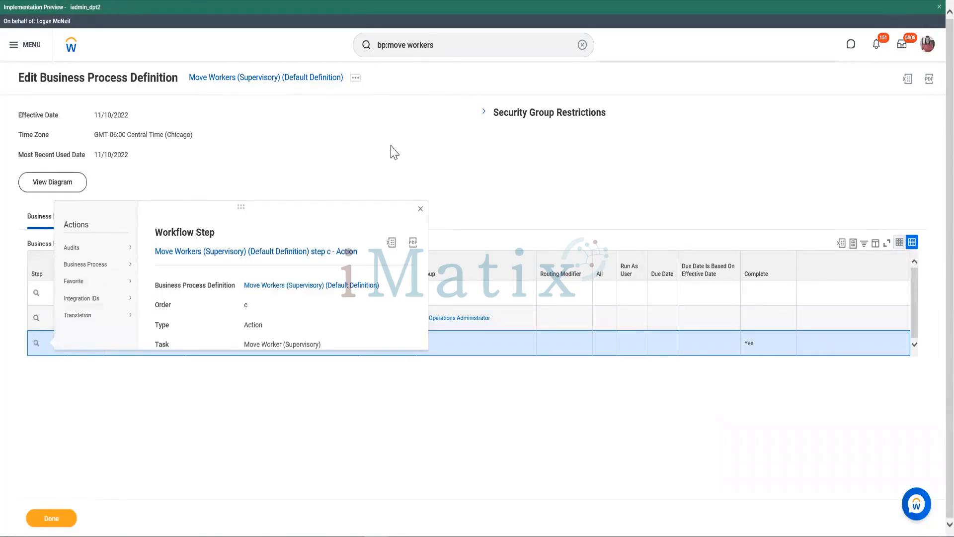
click(390, 145)
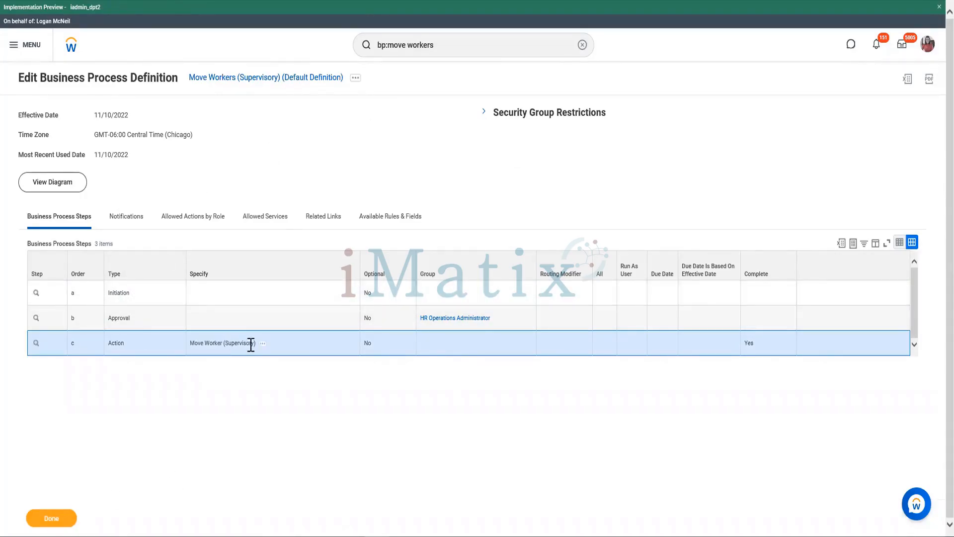
- Examine the type, group and specified task of approval step b and action step c in the business process steps
drag(110, 321, 121, 339)
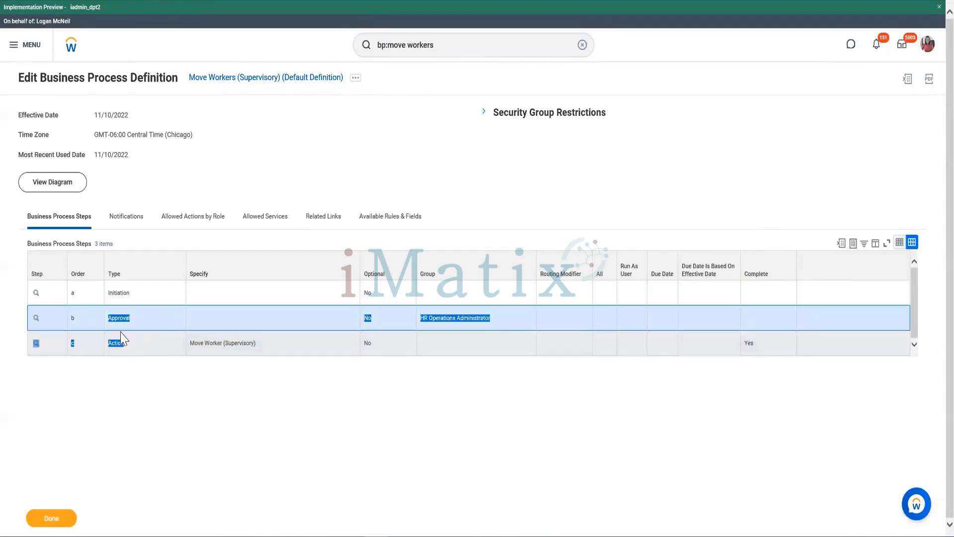
click(450, 386)
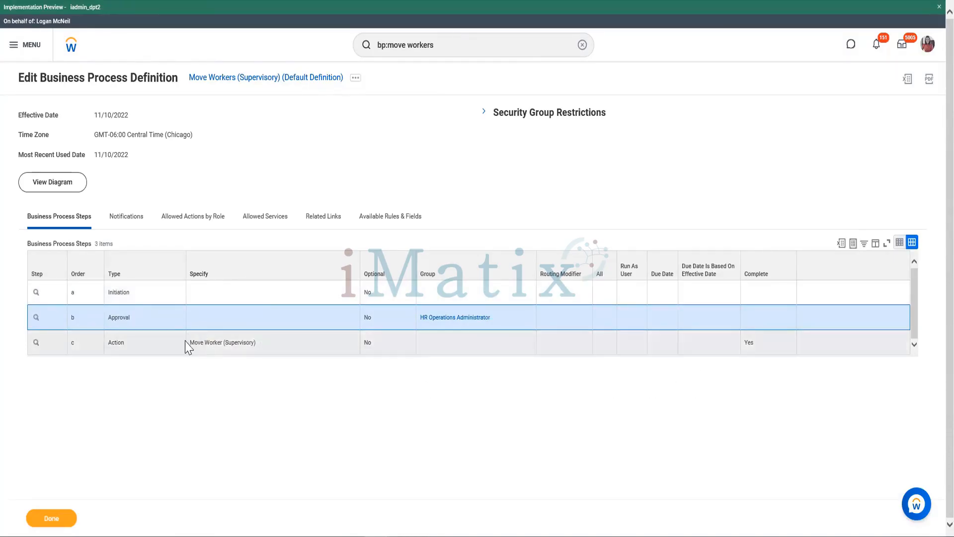
click(186, 344)
drag(185, 341, 266, 336)
click(320, 414)
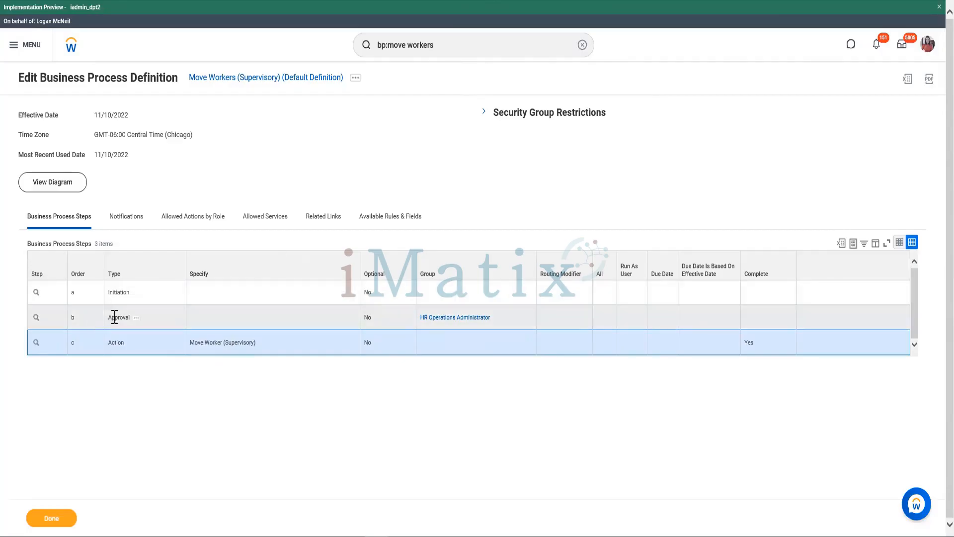
drag(114, 317, 490, 329)
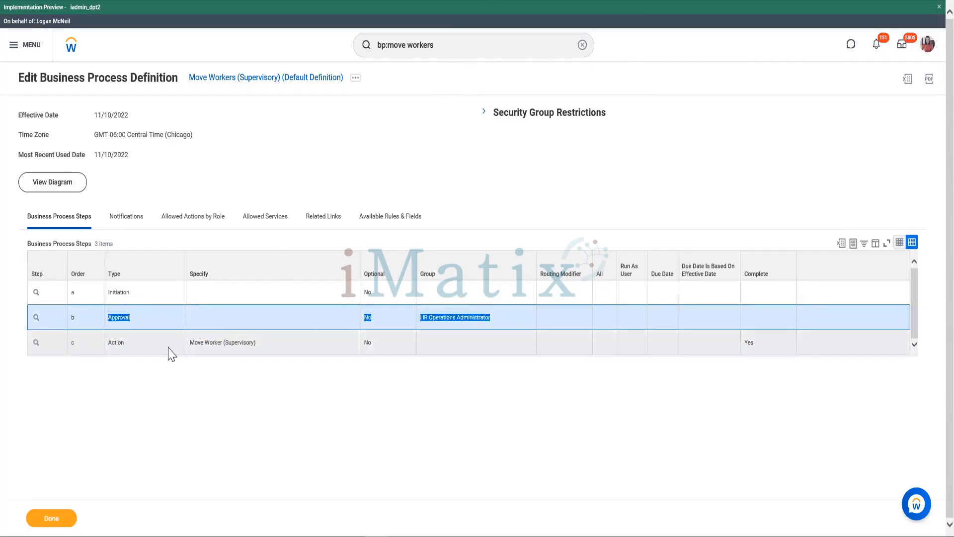
drag(110, 343, 477, 316)
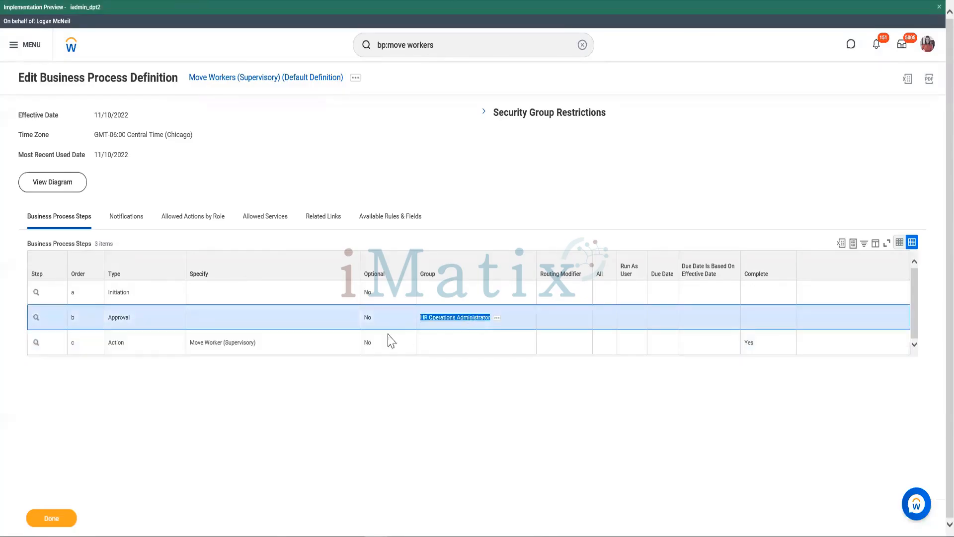
- Check the completion setting of action step c, and reopen the Move Workers (Supervisory) definition for 11/10/2022 and save it with its existing steps
click(109, 350)
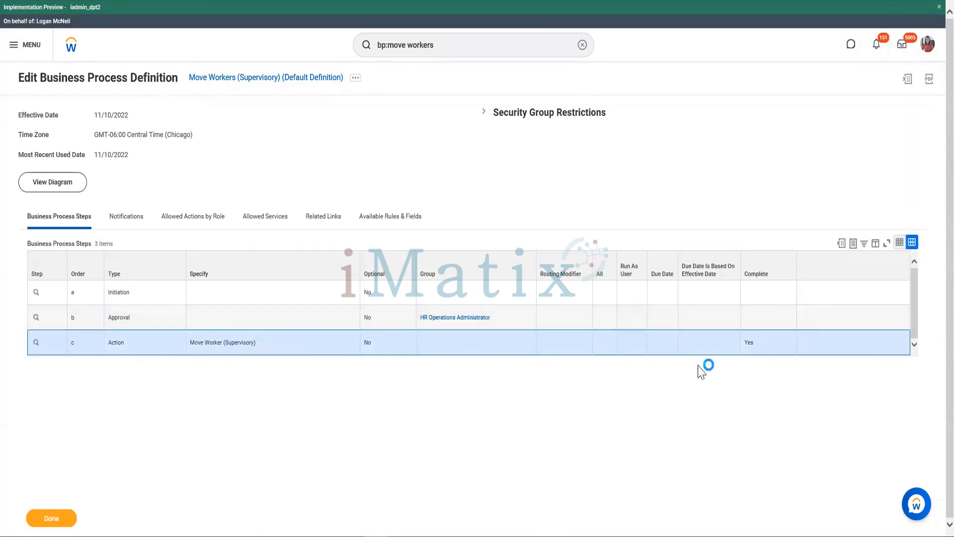
double_click(748, 343)
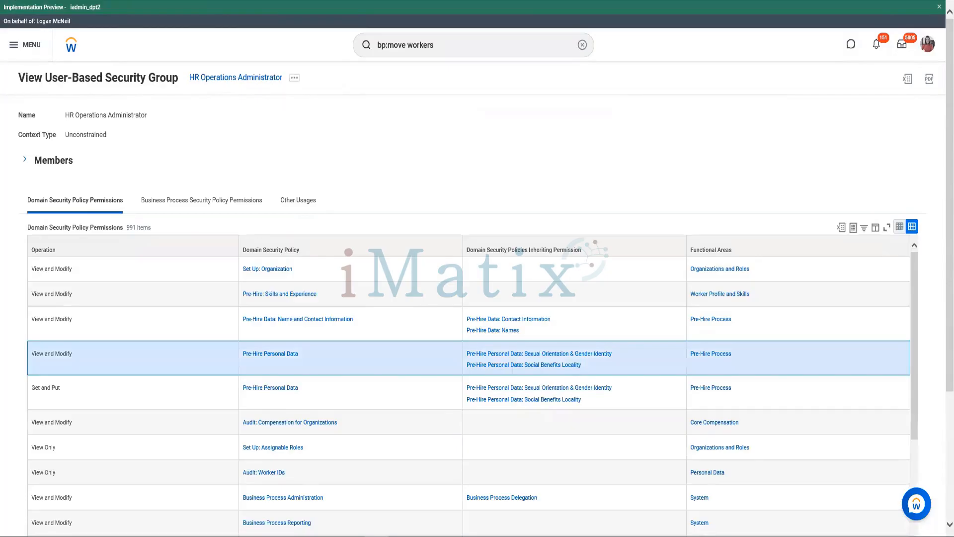
key(alt+Left)
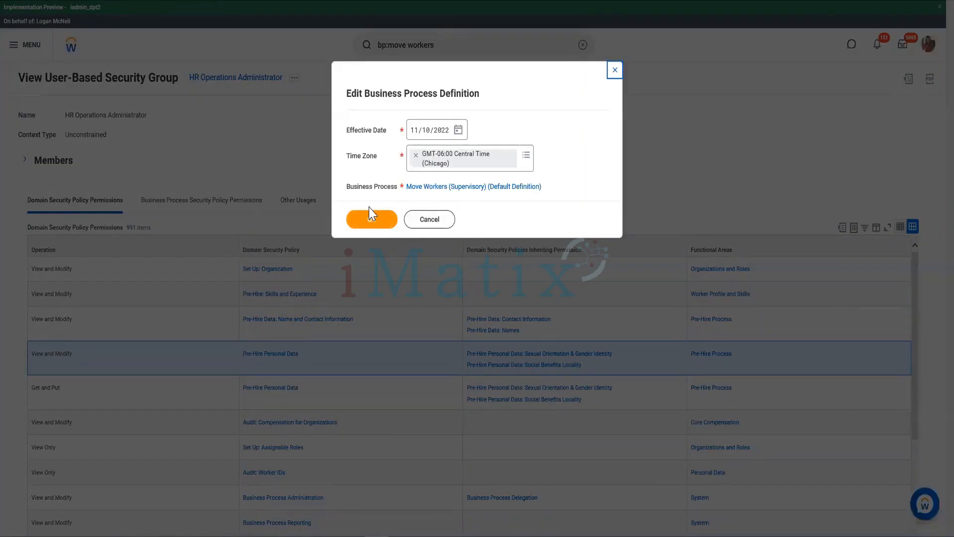
click(367, 220)
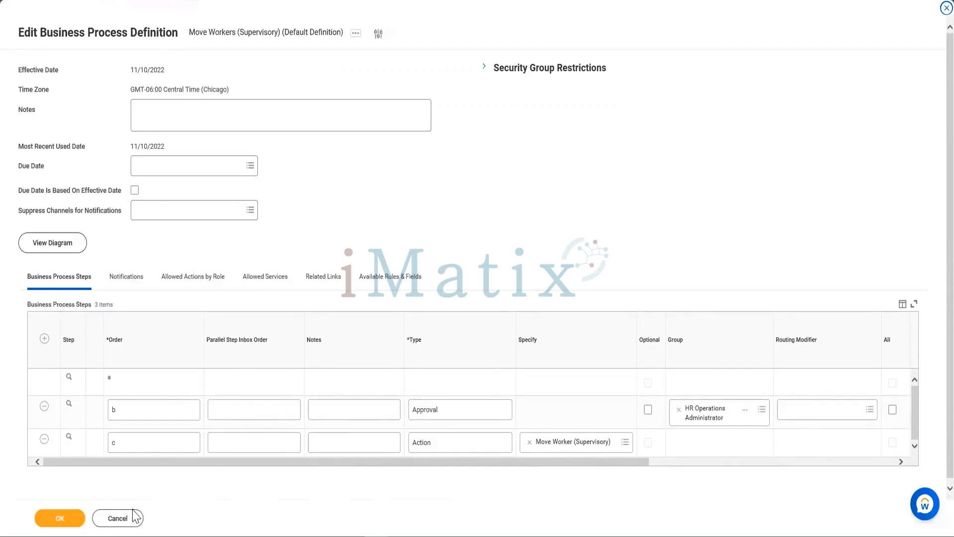
click(63, 526)
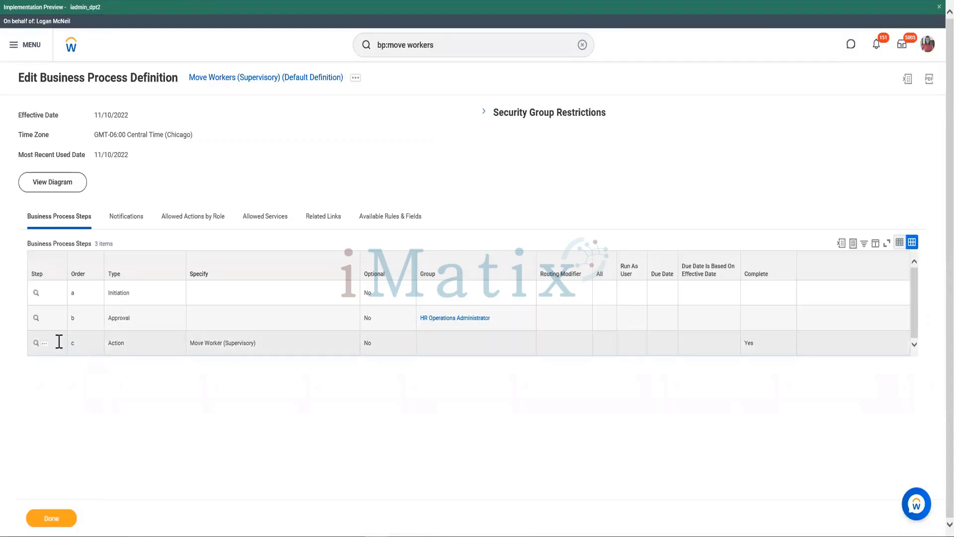
- Remove action step c as the completion step of the Move Workers (Supervisory) default definition
click(44, 344)
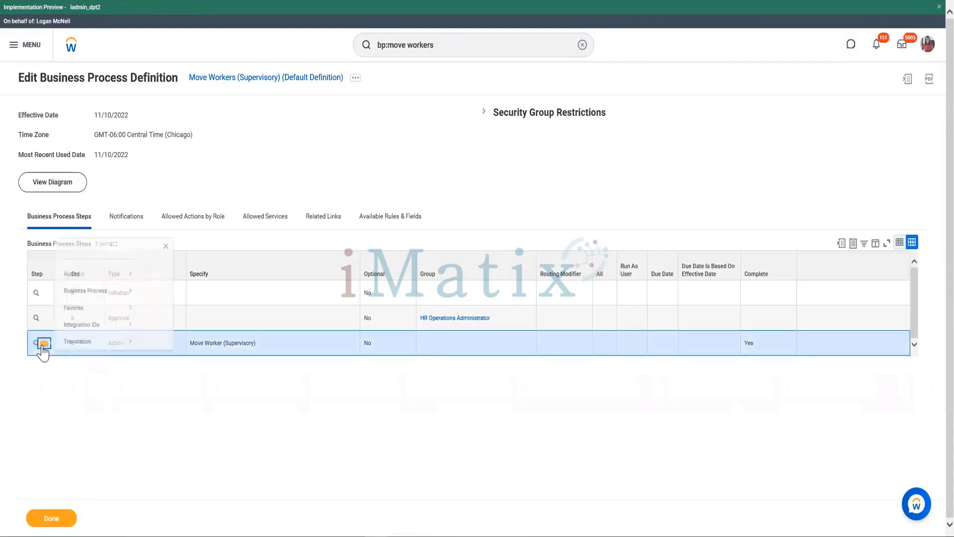
mouse_move(95, 265)
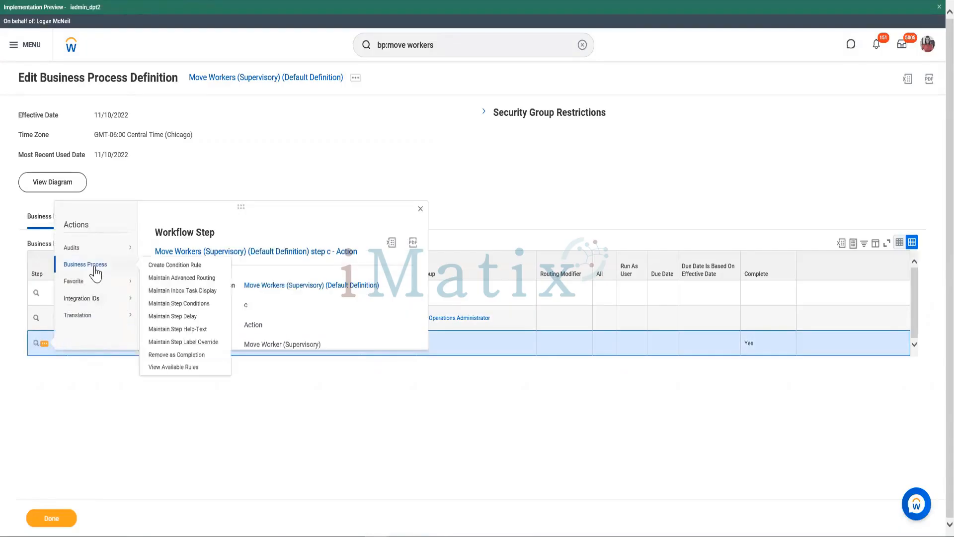
click(183, 355)
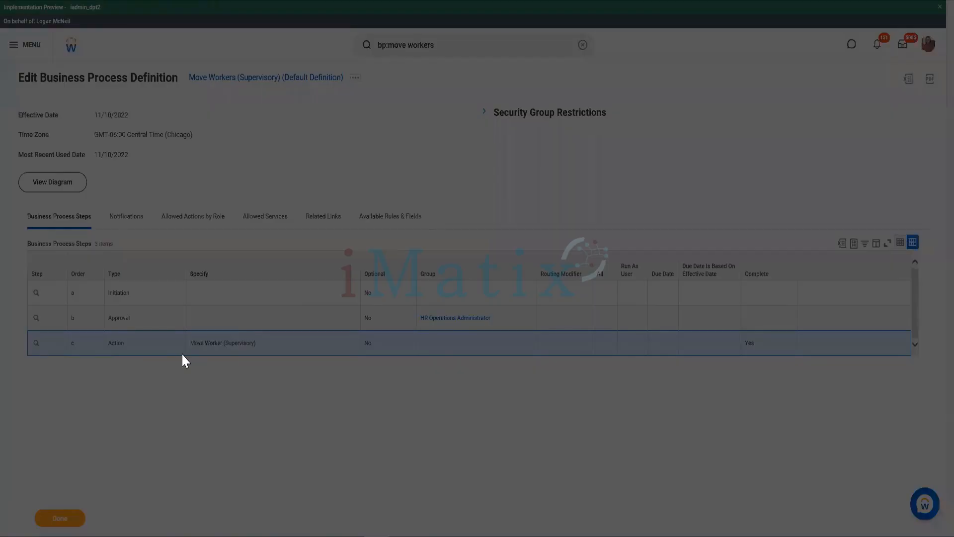
click(373, 225)
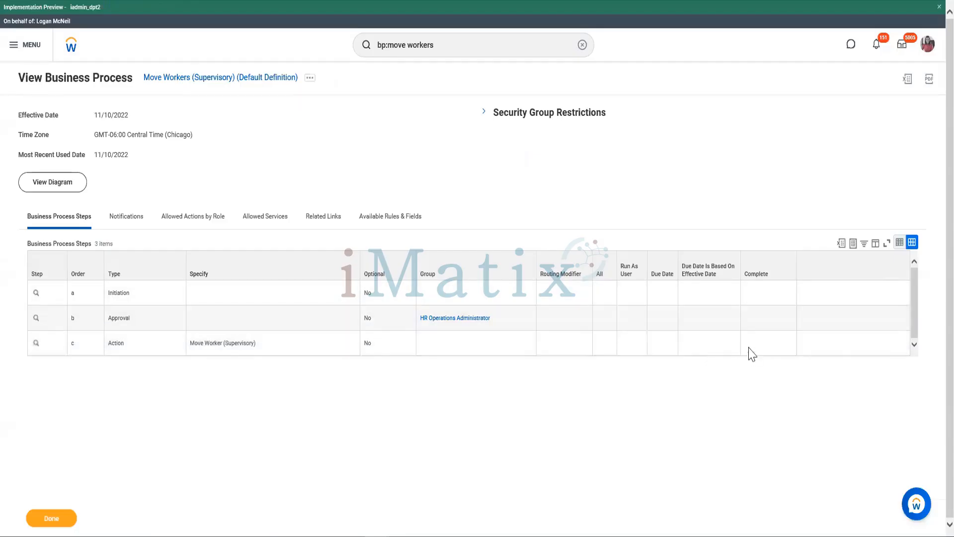
- Set action step c as the completion step with effective date 11/10/2022 and check its completion value
click(39, 344)
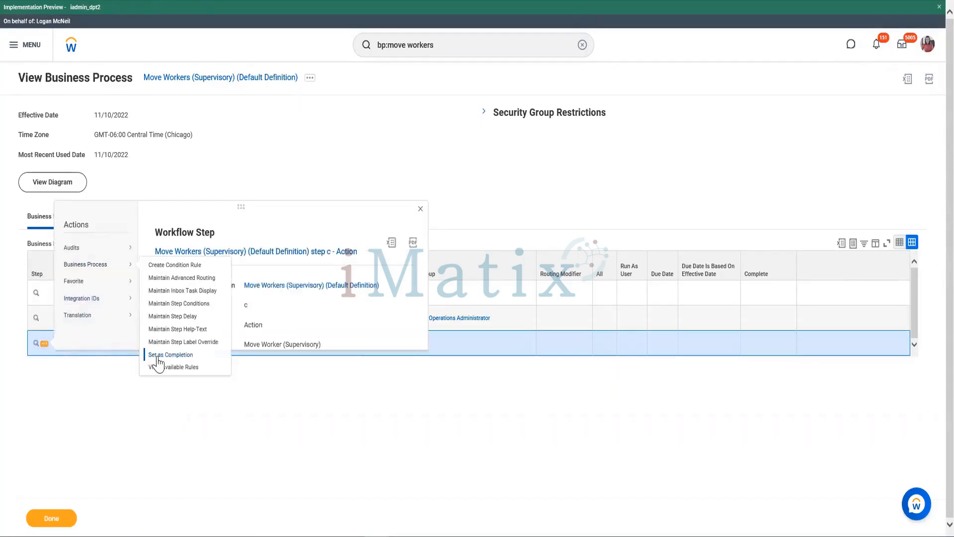
click(159, 356)
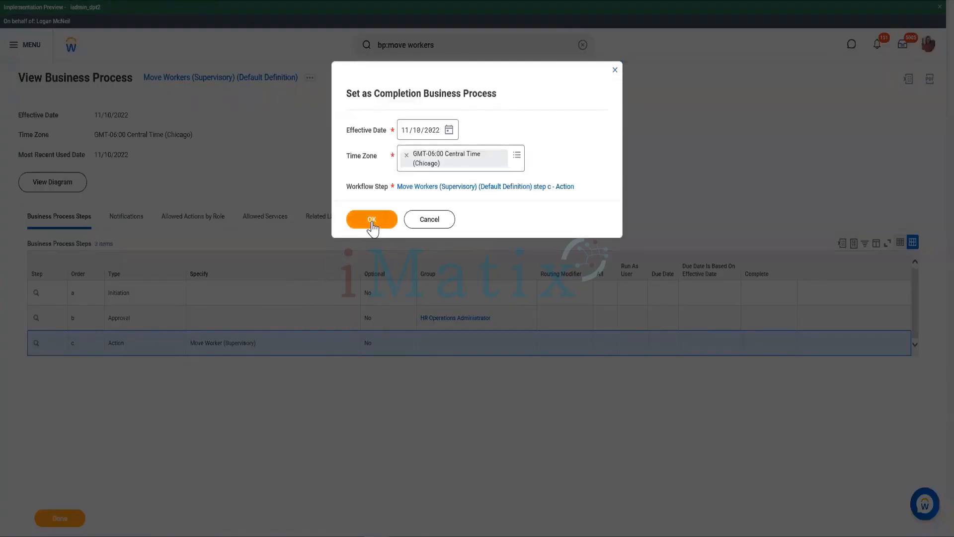
click(373, 221)
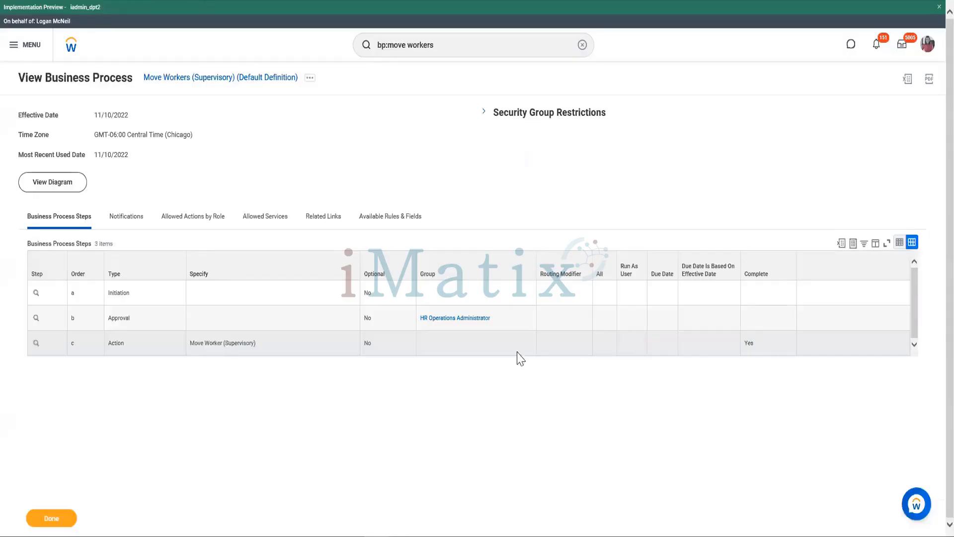
double_click(747, 344)
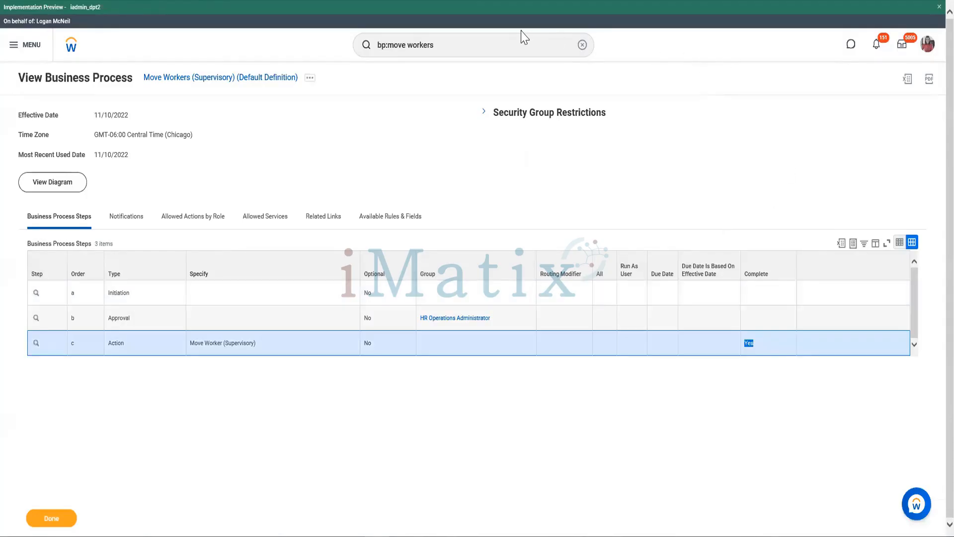
- Search for mover and start the Move Workers (Supervisory) task
click(480, 50)
triple_click(472, 55)
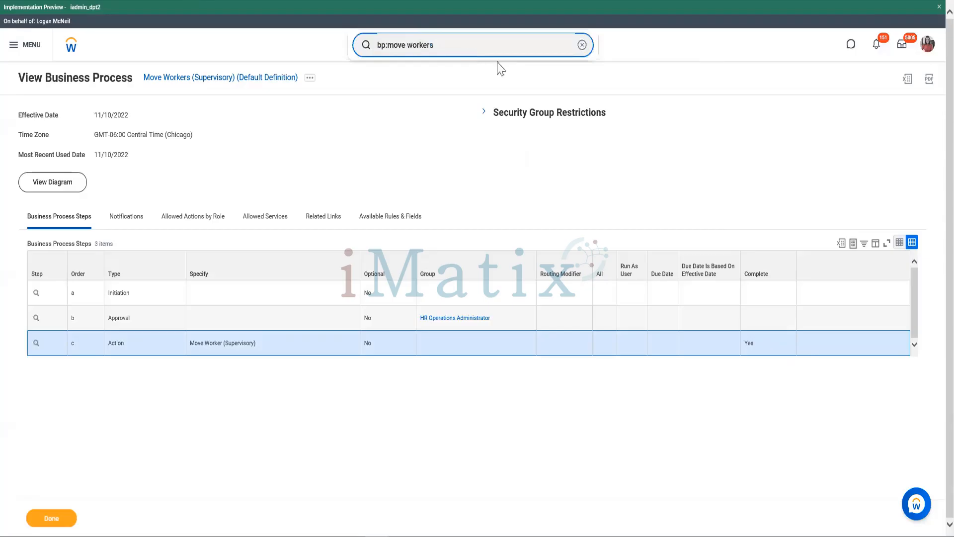
key(BackSpace)
key(BackSpace)
key(BackSpace)
key(BackSpace)
key(BackSpace)
key(BackSpace)
key(BackSpace)
key(BackSpace)
key(BackSpace)
key(BackSpace)
key(BackSpace)
key(BackSpace)
key(BackSpace)
key(BackSpace)
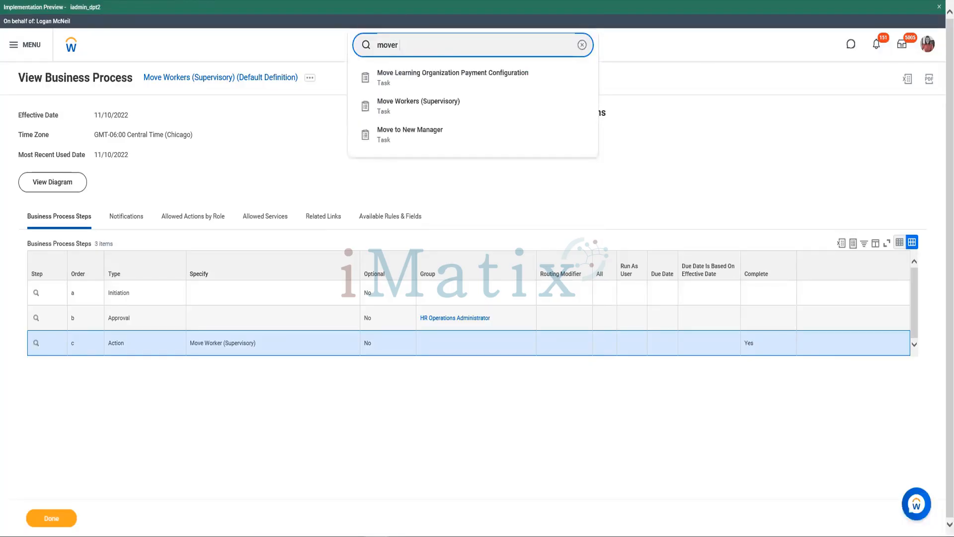
click(433, 108)
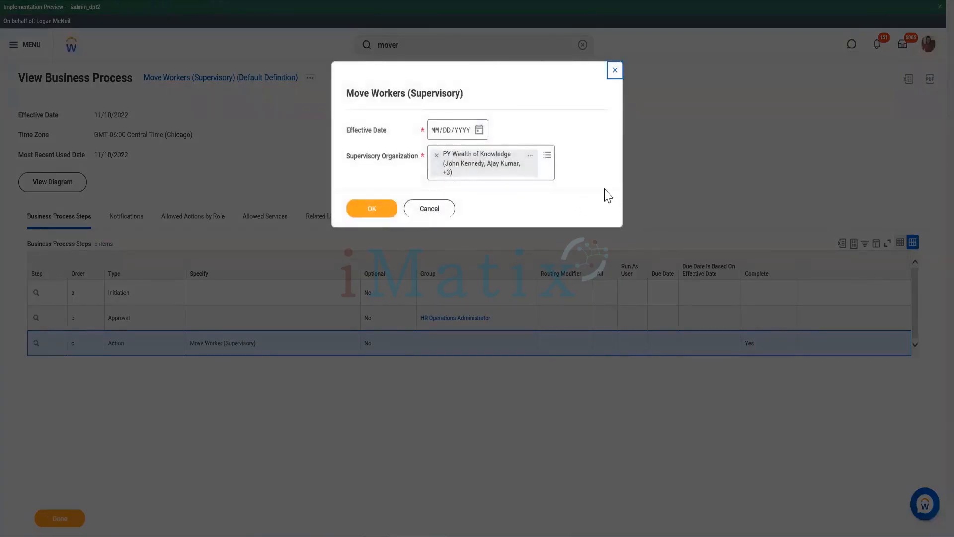
- Set the move's effective date to 11/10/2022 and its supervisory organization to Workday HRIS, and continue to the worker list
click(476, 133)
click(479, 130)
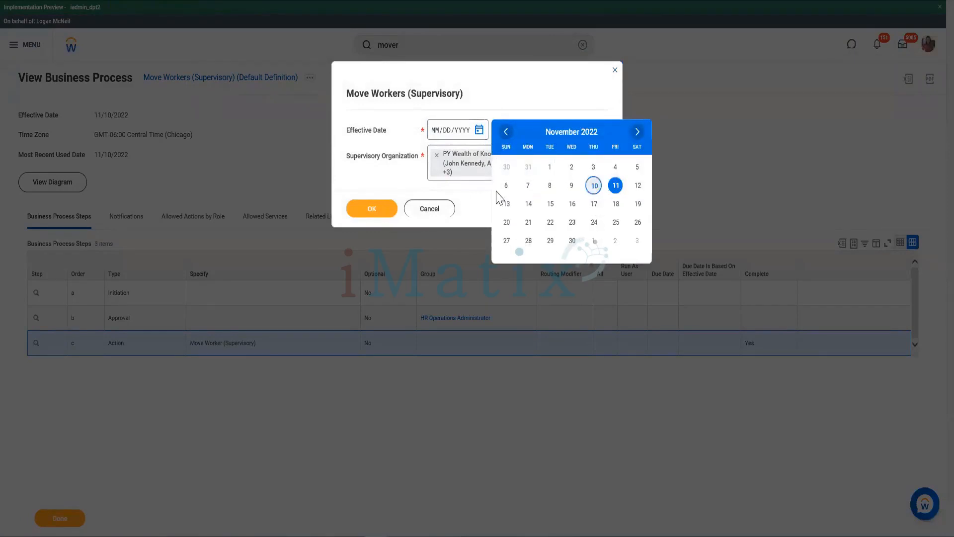
click(438, 156)
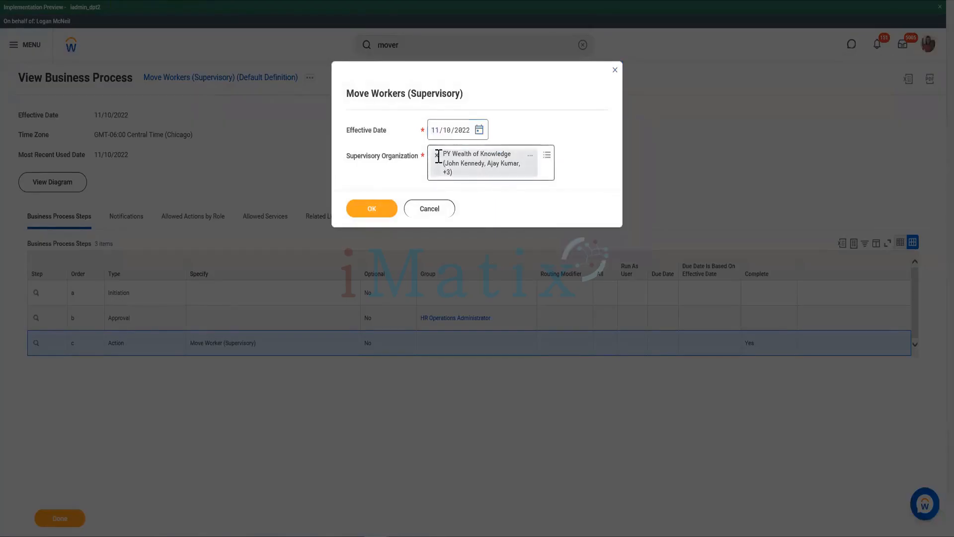
click(438, 155)
text(Amit)
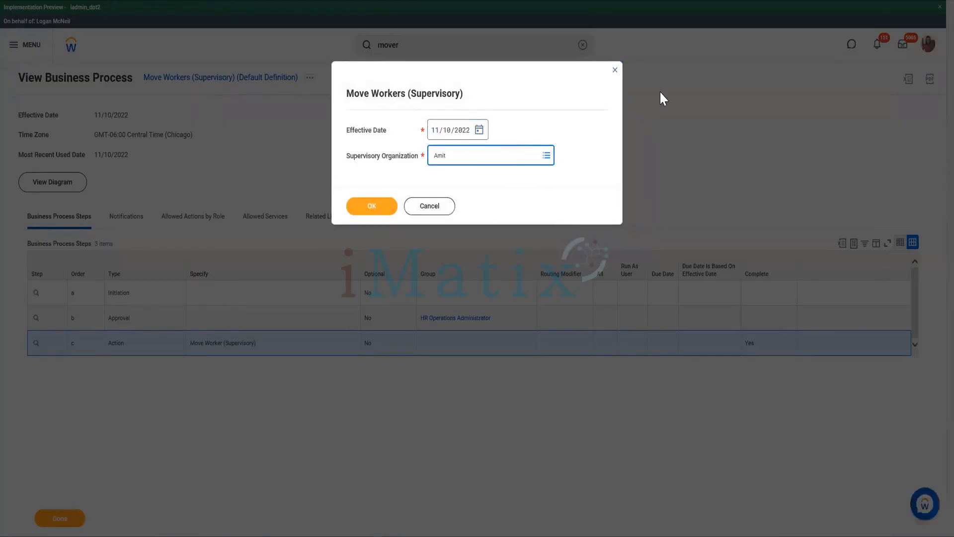
key(super+alt+d)
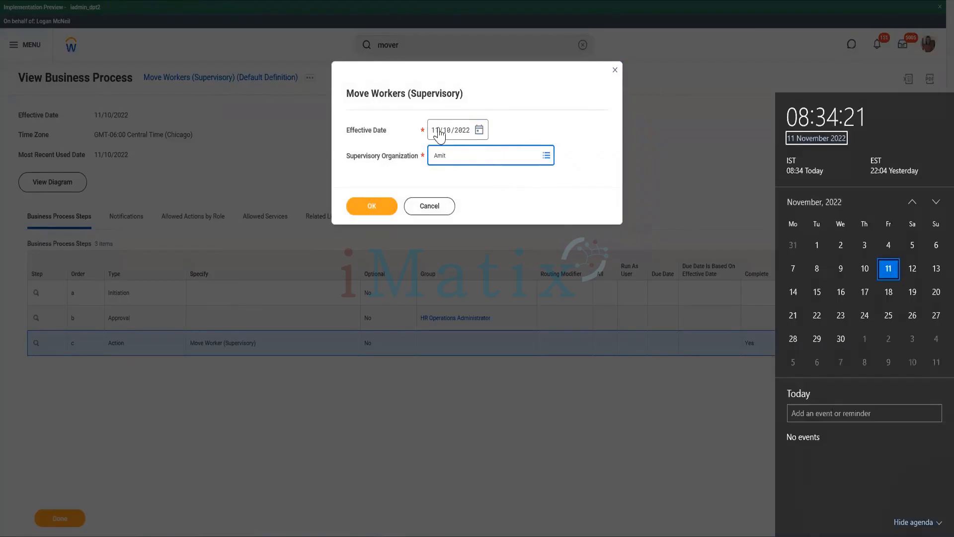
click(487, 148)
click(482, 154)
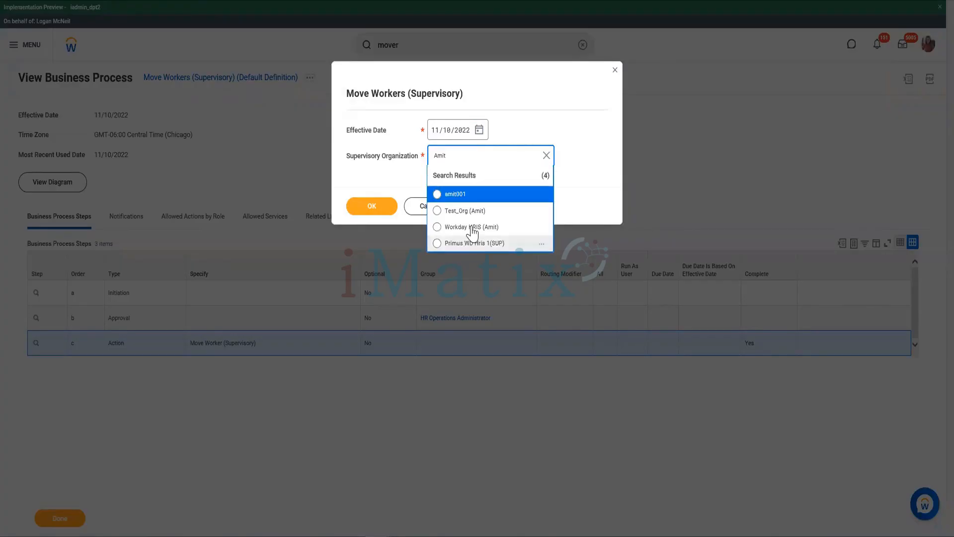
click(472, 228)
click(368, 208)
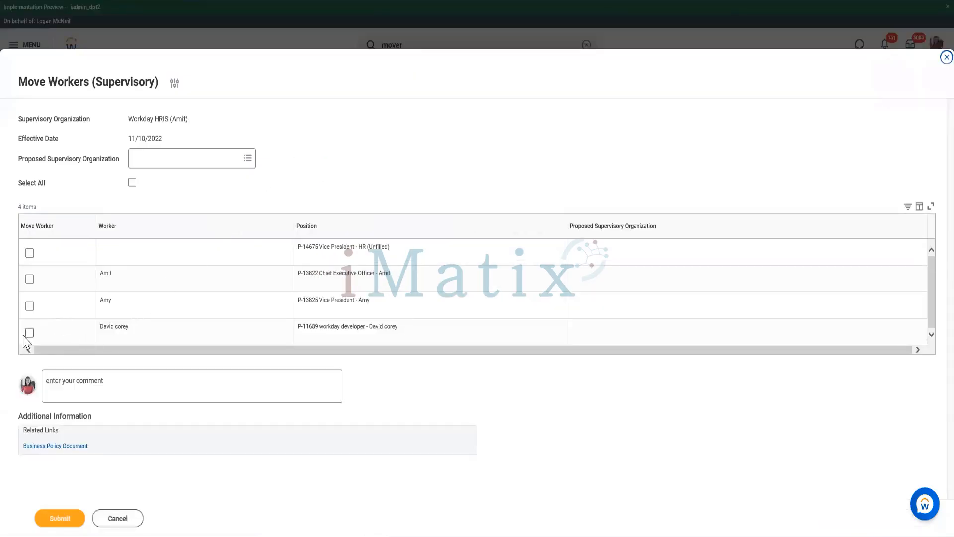
- Select the worker in the workday developer position, propose Workday Systems & Technology as the supervisory organization, and submit the move
drag(129, 122, 169, 122)
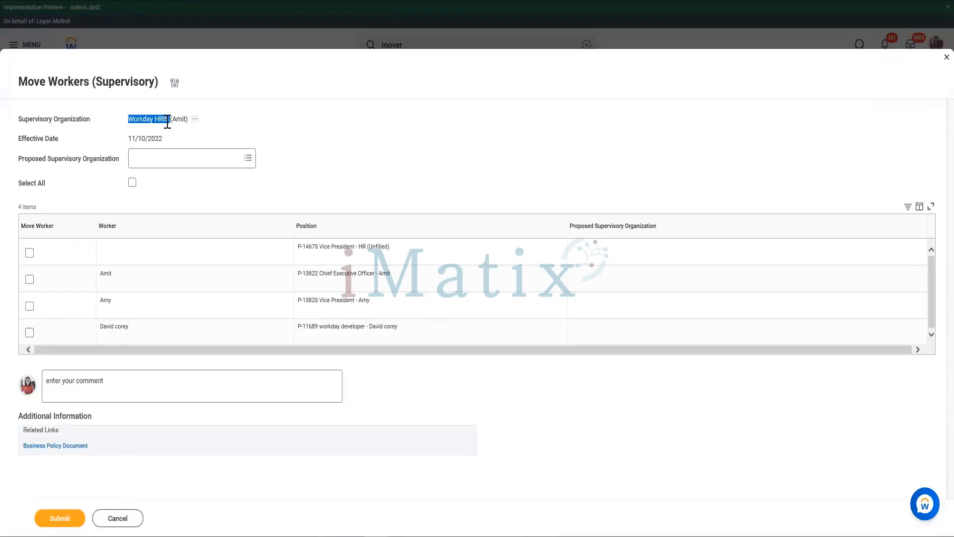
click(30, 332)
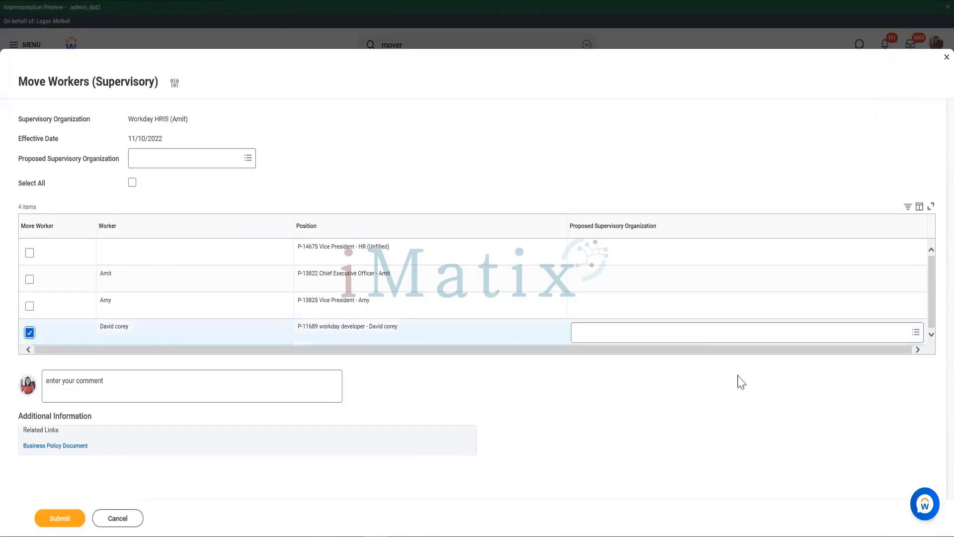
click(688, 331)
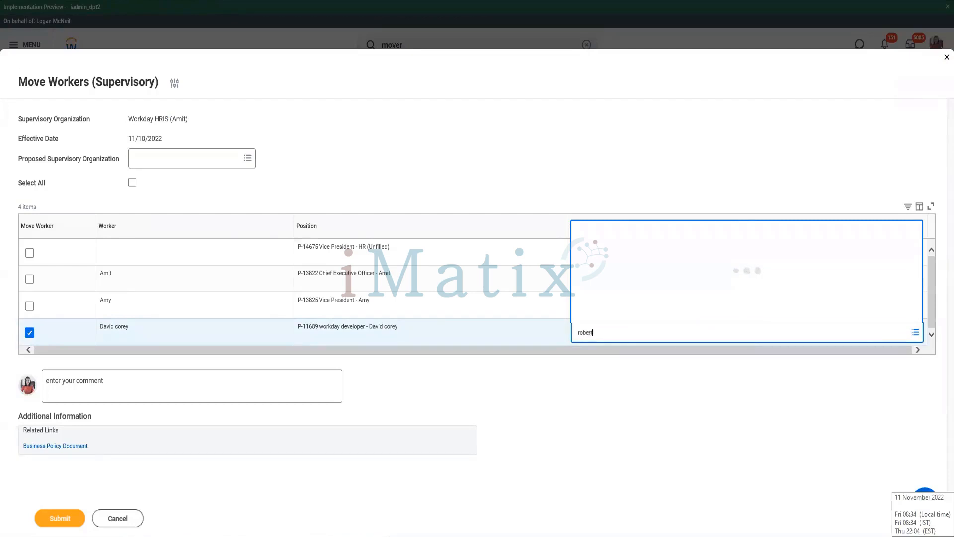
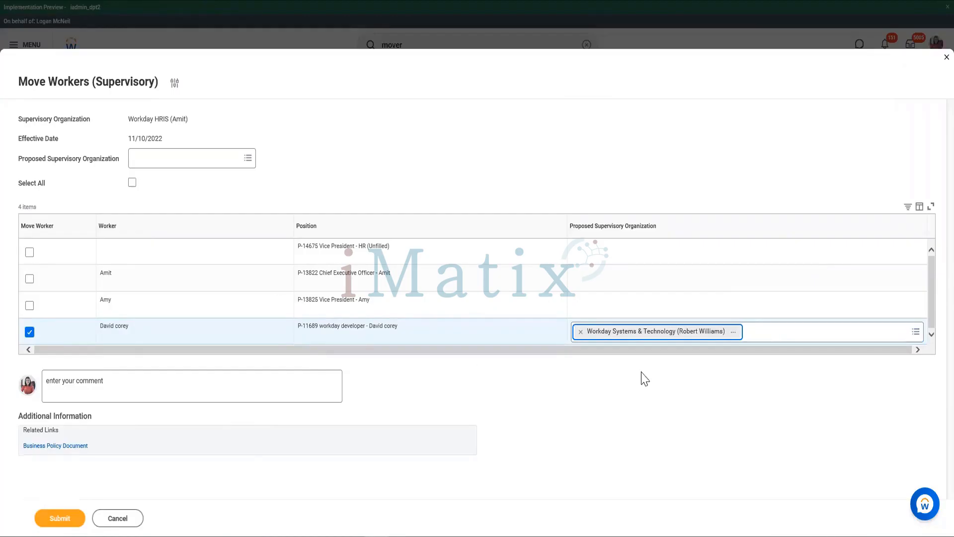
click(67, 522)
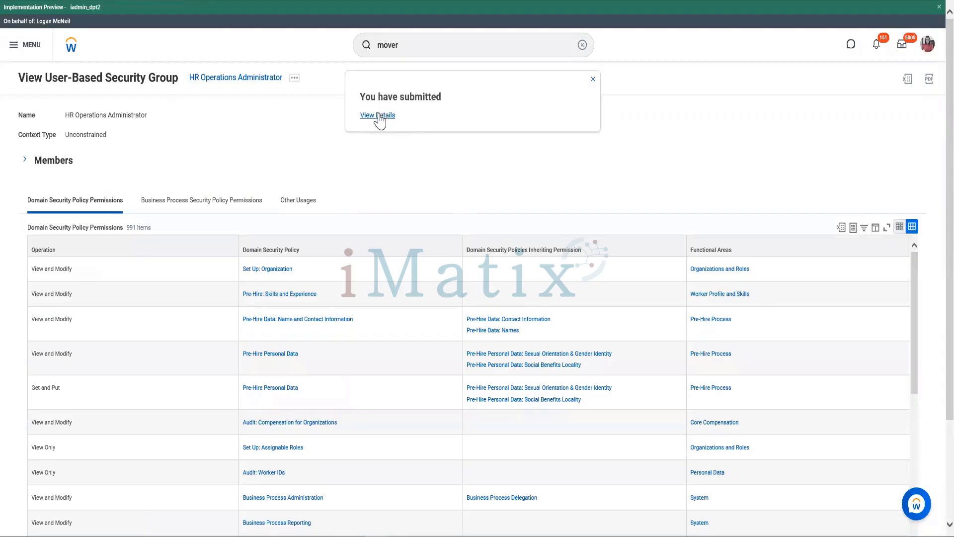
- View the details and process of the submitted move and open its overall process in a new tab
click(379, 116)
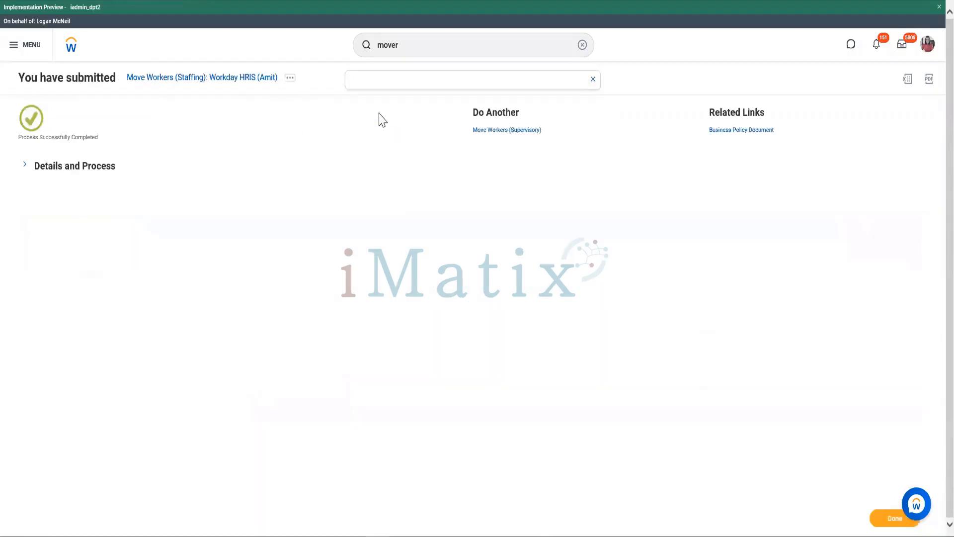
click(52, 169)
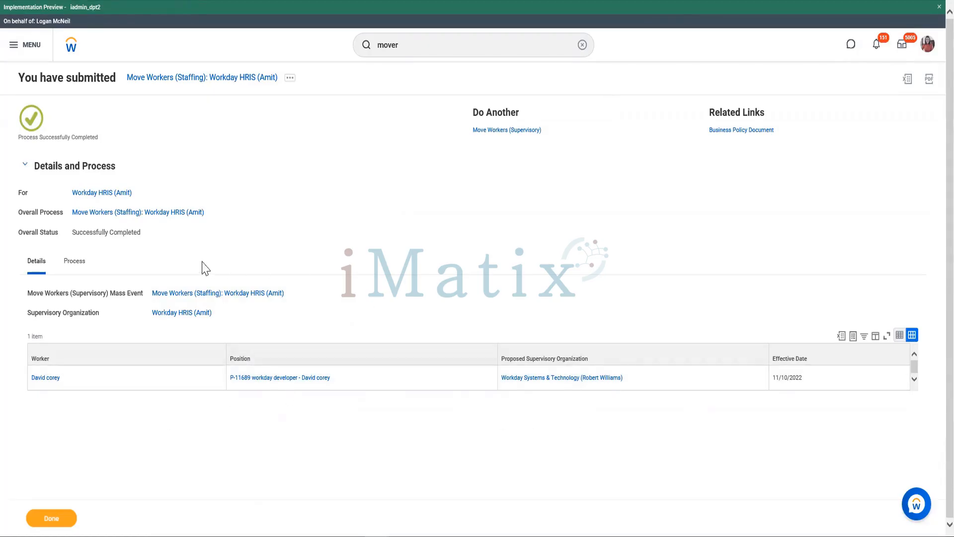
right_click(196, 213)
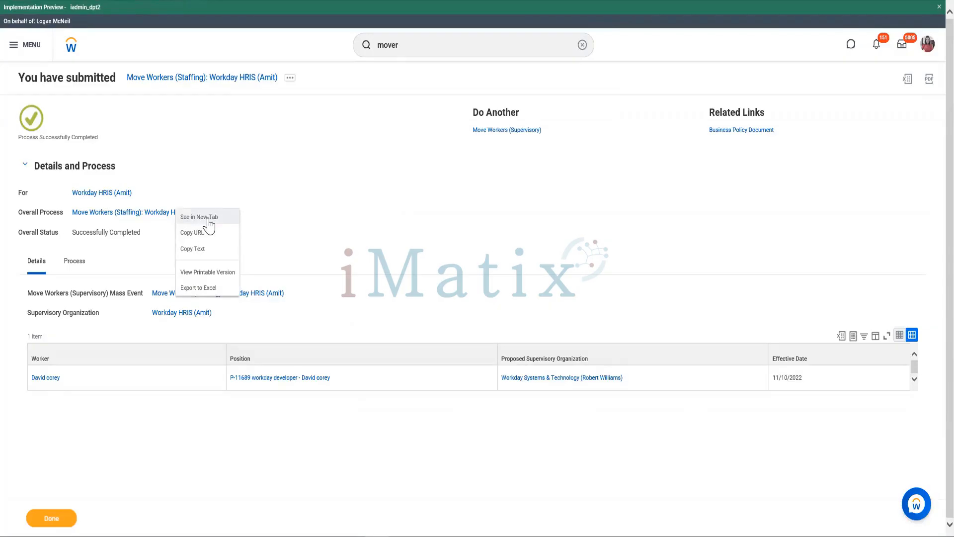
click(208, 220)
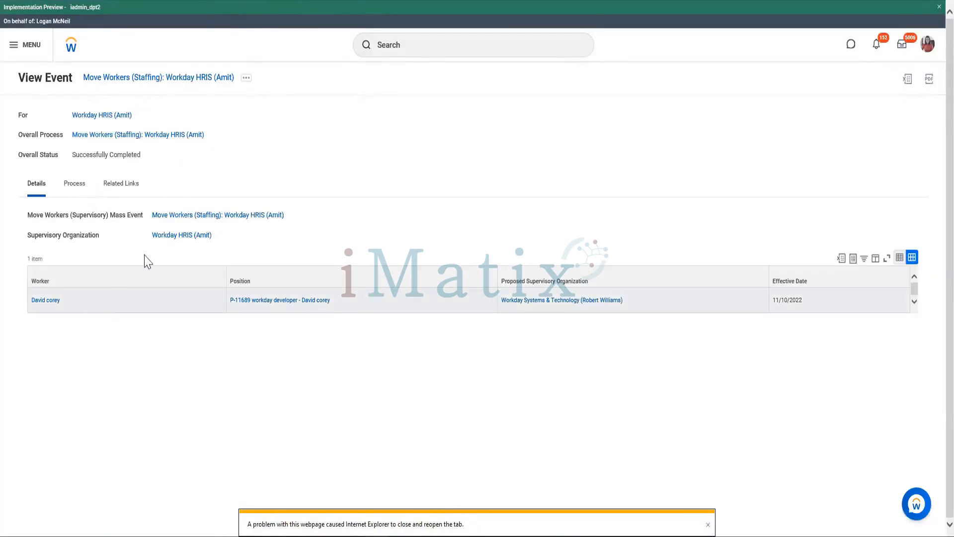
- View the move event's business process definition and open its approval group, HR Operations Administrator, in a new tab
click(246, 80)
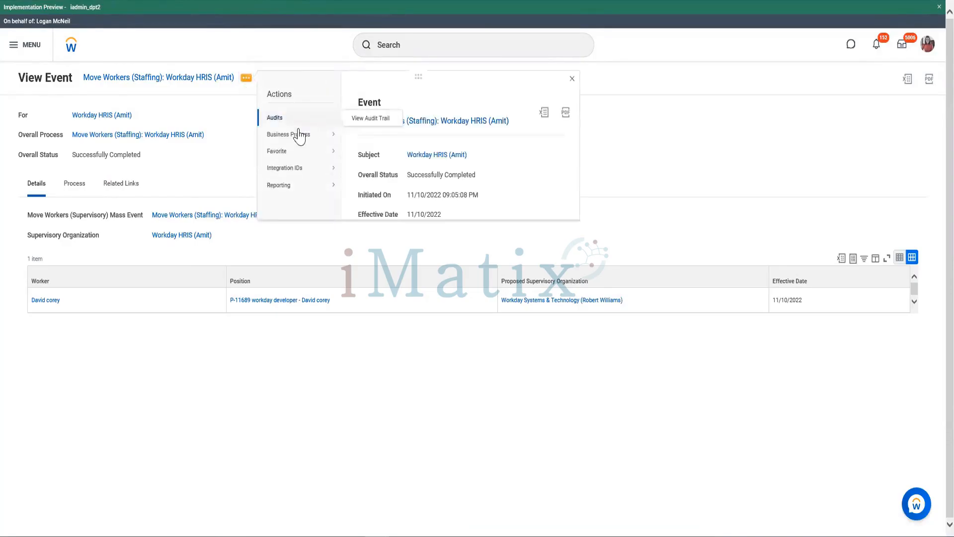
mouse_move(330, 135)
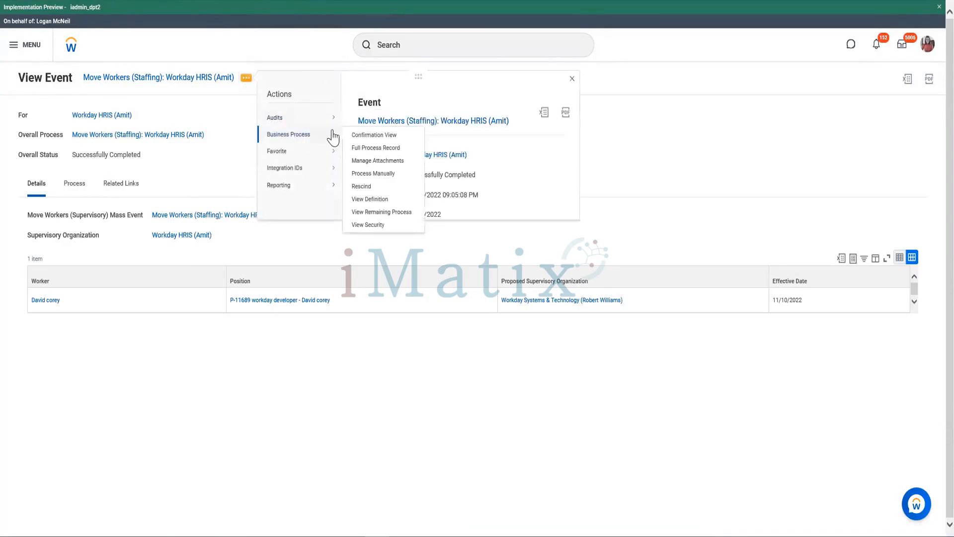
click(368, 201)
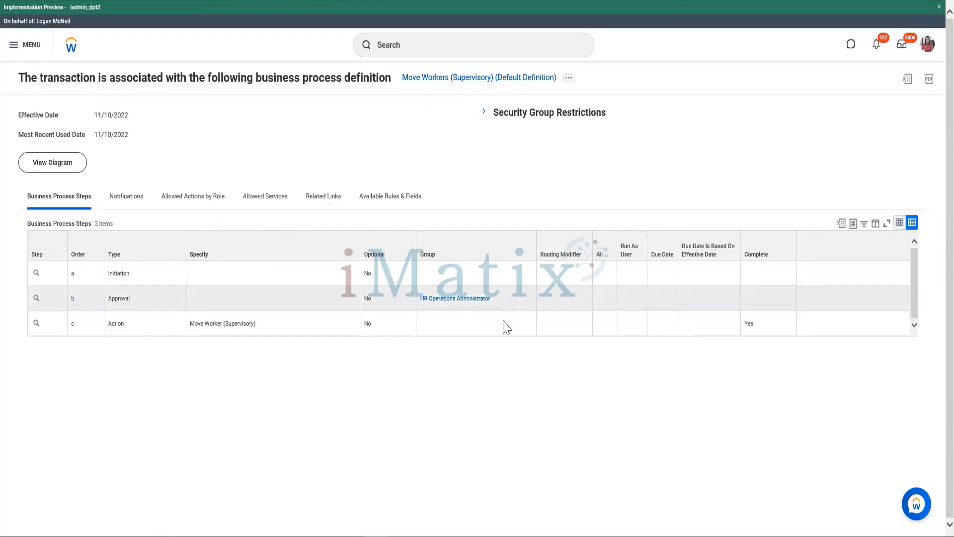
right_click(459, 304)
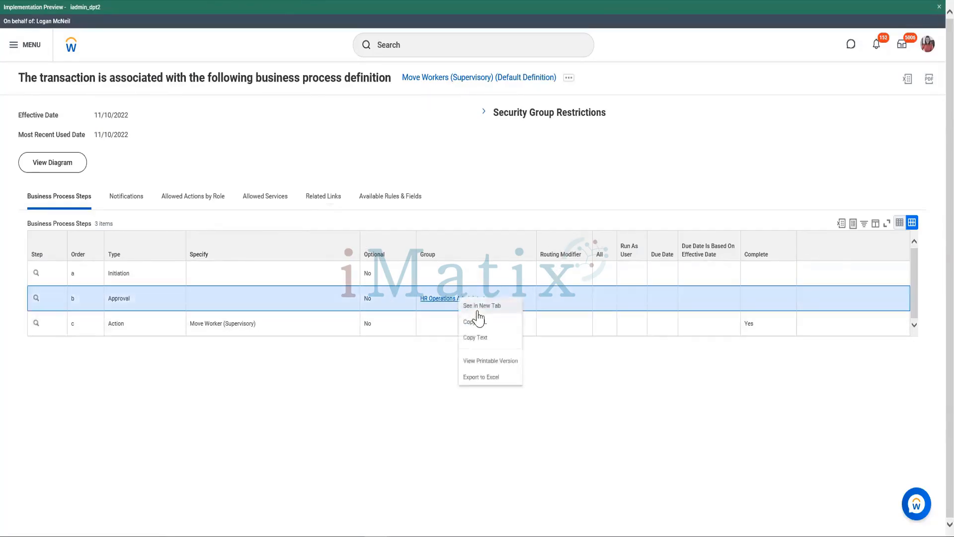
click(479, 308)
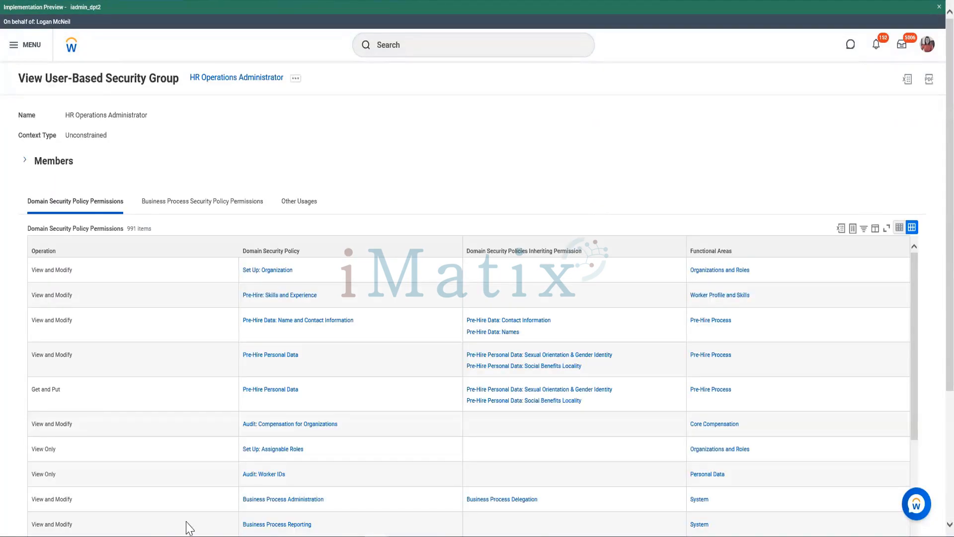
- Expand the full member list of the HR Operations Administrator security group and review its system users
click(48, 172)
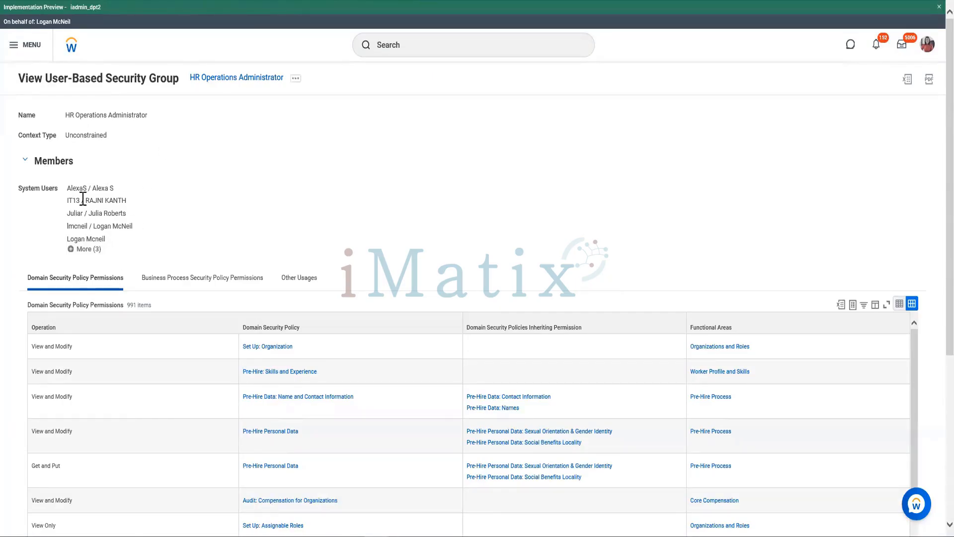
mouse_move(82, 226)
click(88, 249)
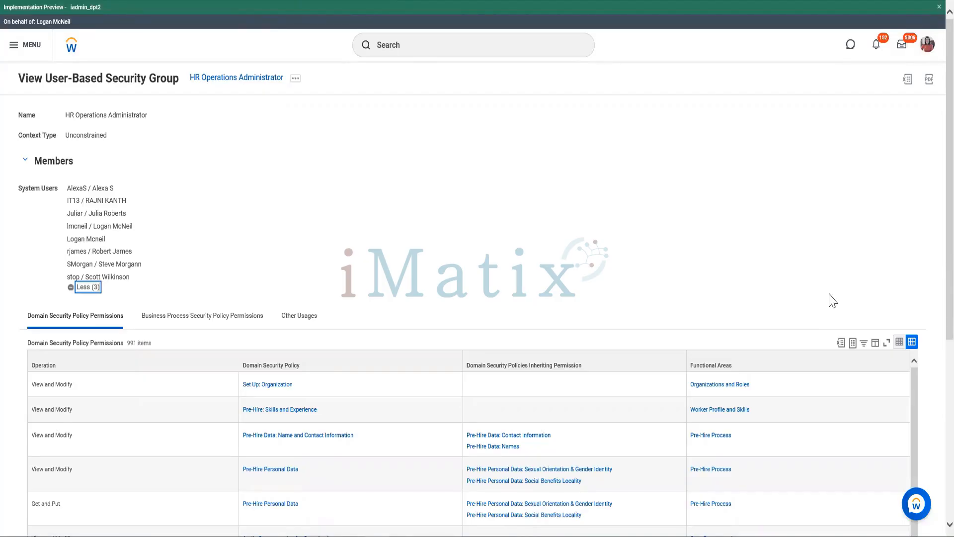
scroll(479, 228, down, 2)
scroll(246, 266, up, 2)
drag(65, 238, 117, 244)
click(86, 230)
drag(67, 185, 111, 238)
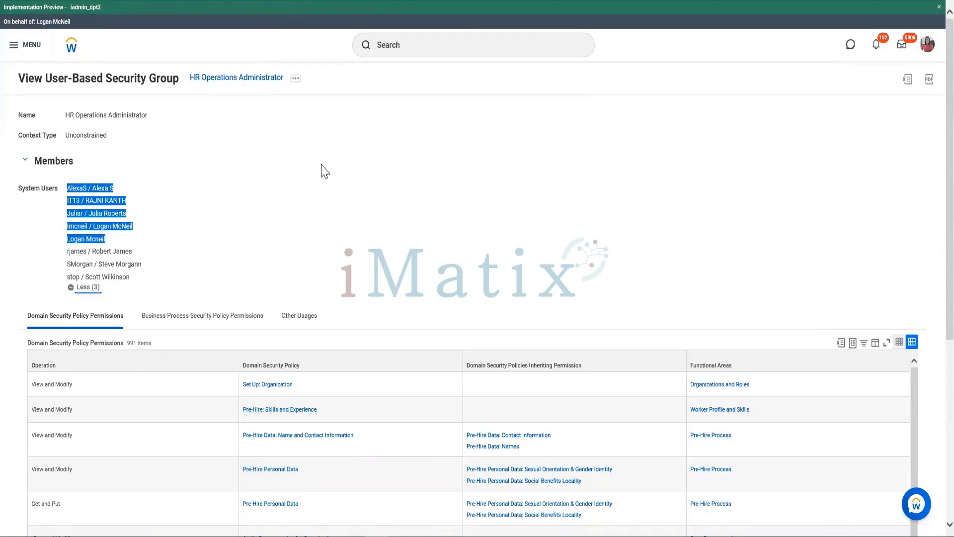
click(192, 227)
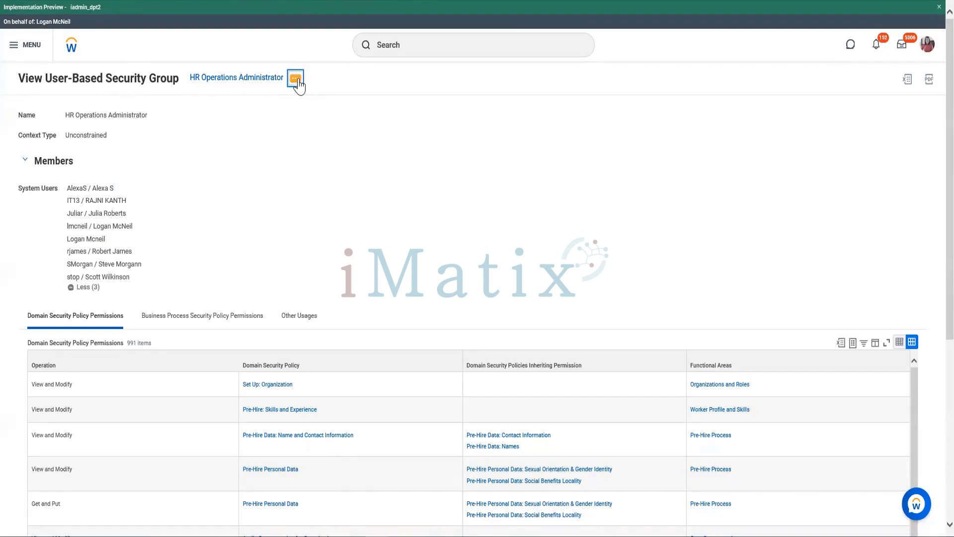
- Remove both system user accounts of the current proxy user from the HR Operations Administrator group and save the assignment
click(297, 80)
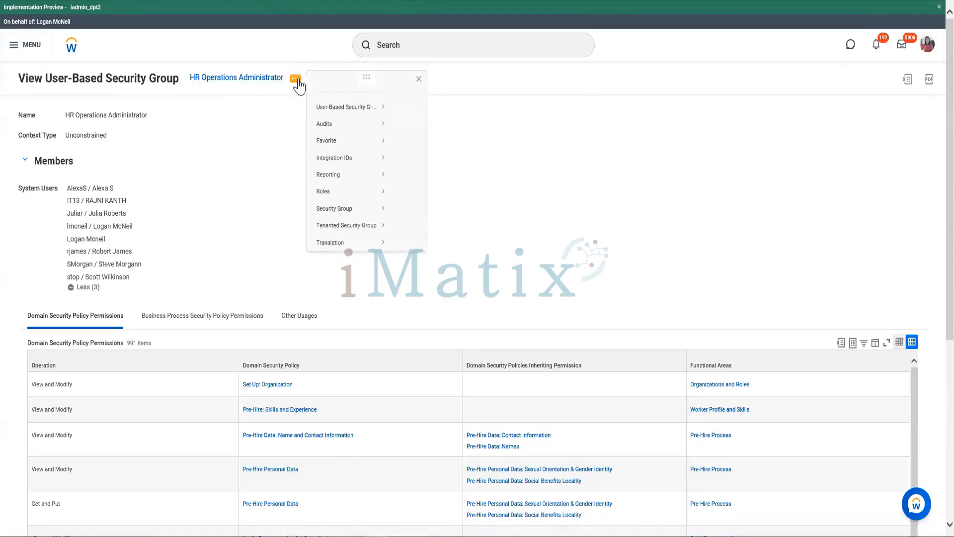
mouse_move(350, 126)
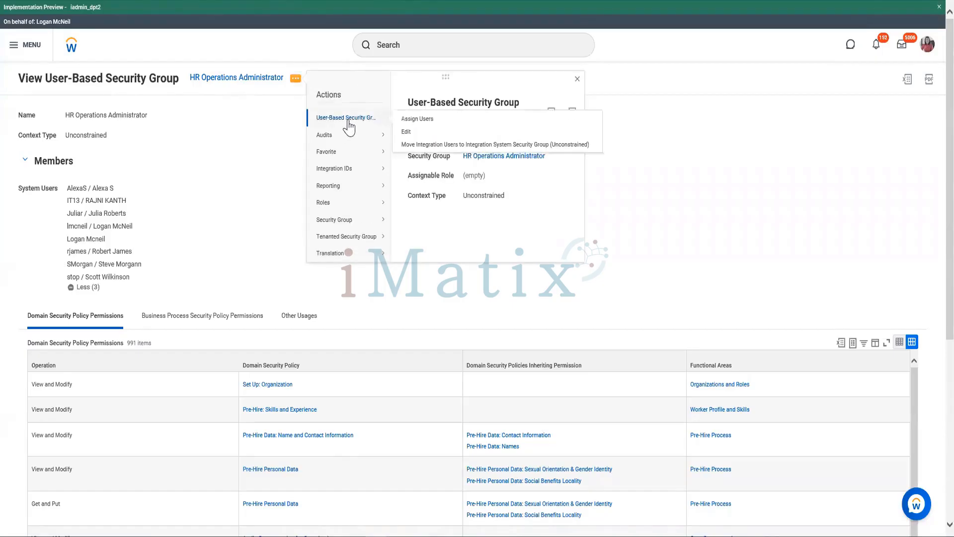
click(417, 119)
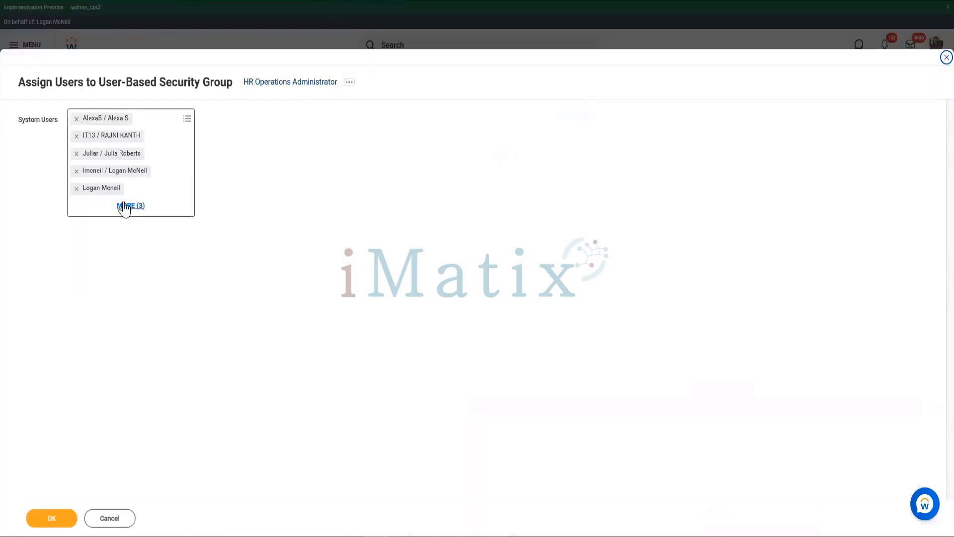
click(124, 206)
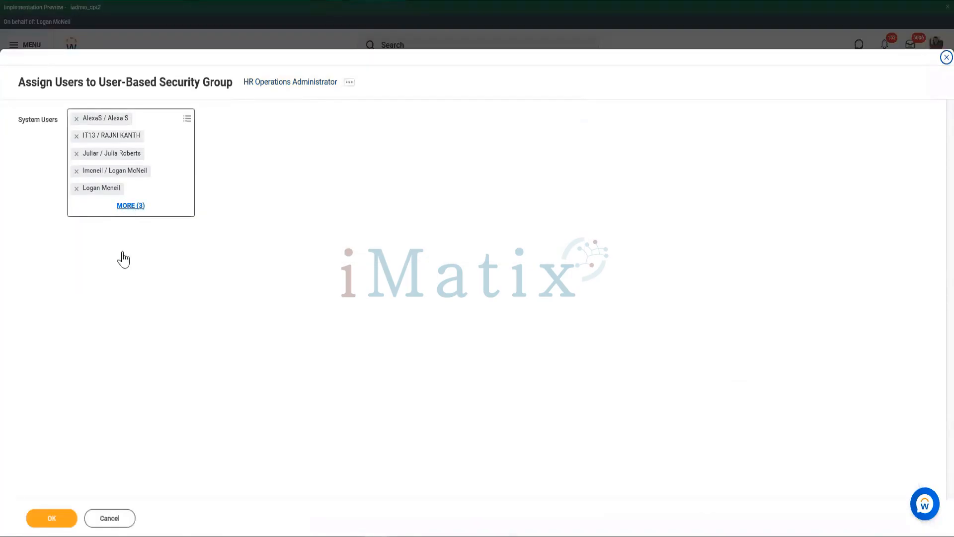
click(77, 172)
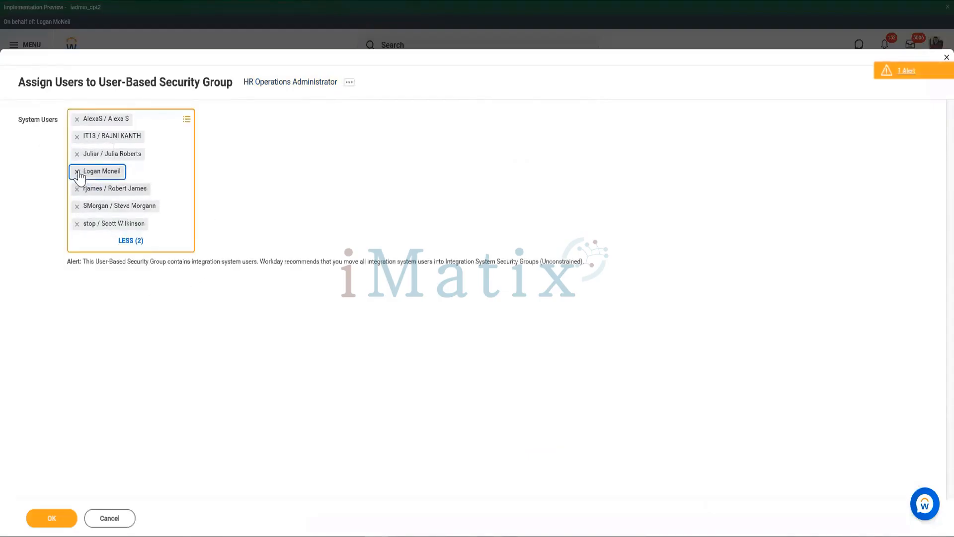
click(78, 172)
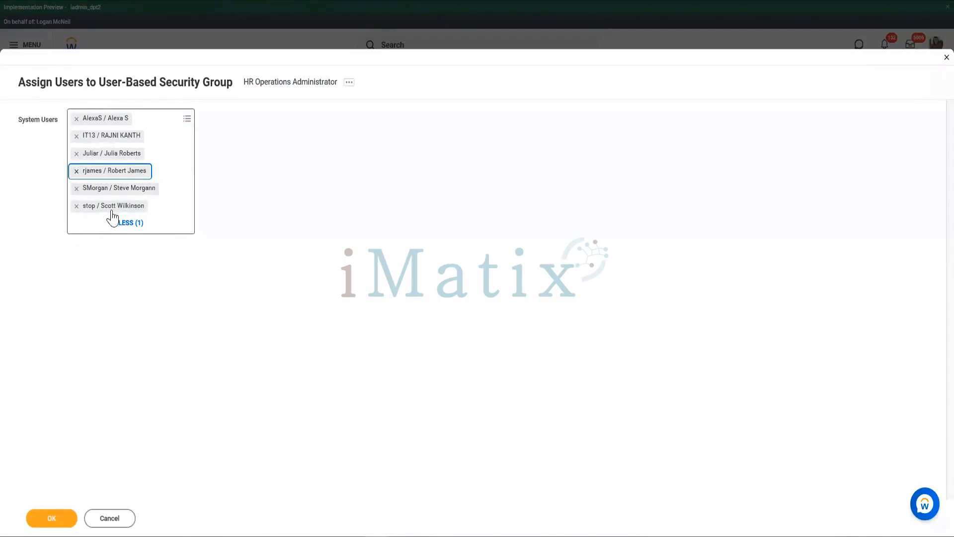
click(42, 520)
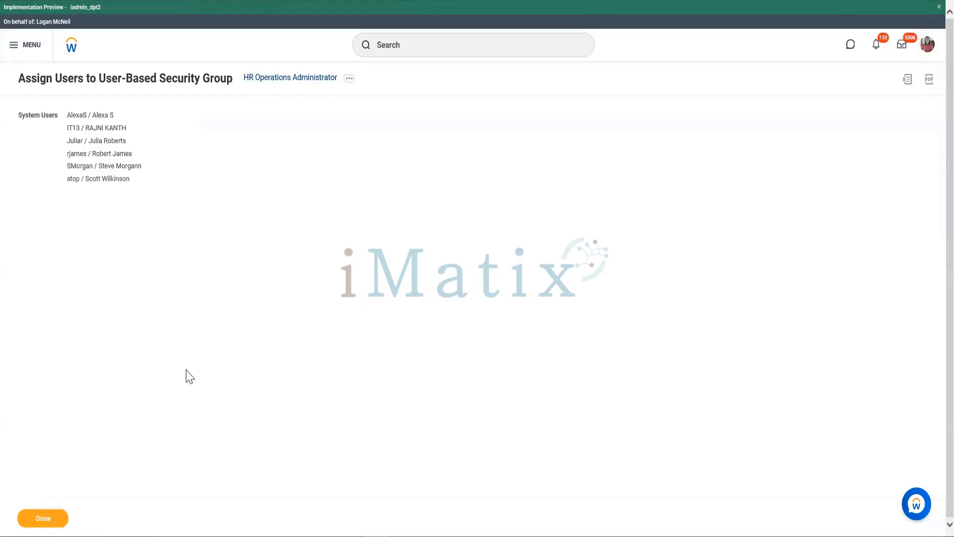
- Search for move wor and start the Move Workers (Supervisory) task again
click(430, 45)
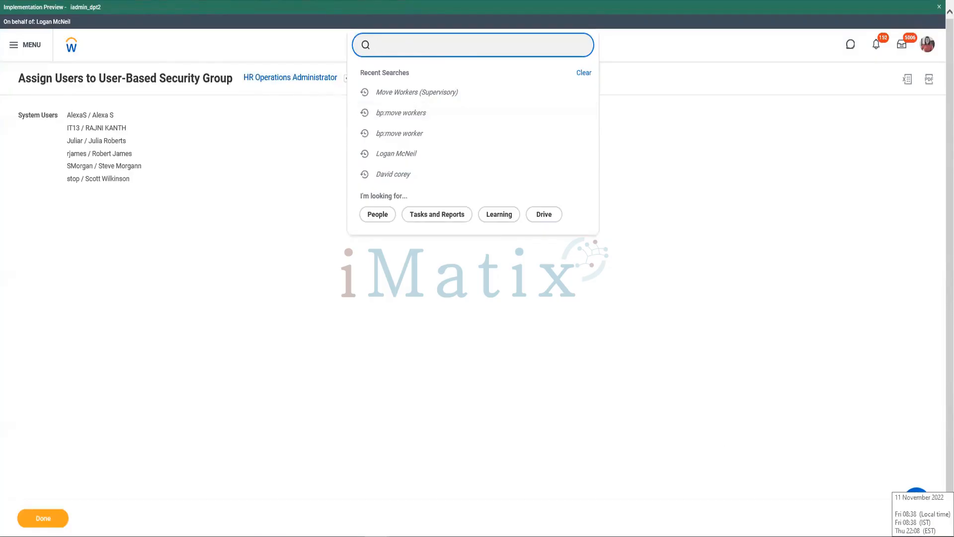
text(move wor)
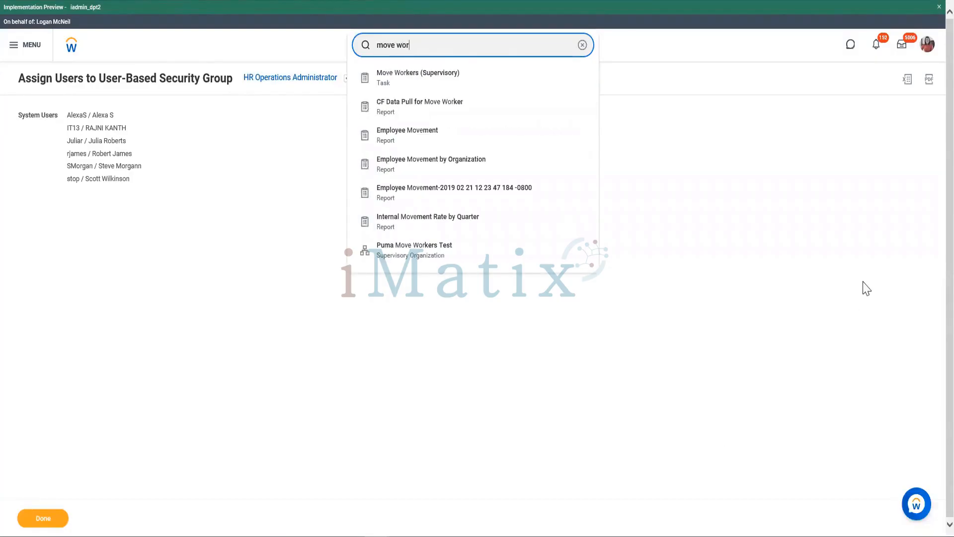
click(455, 83)
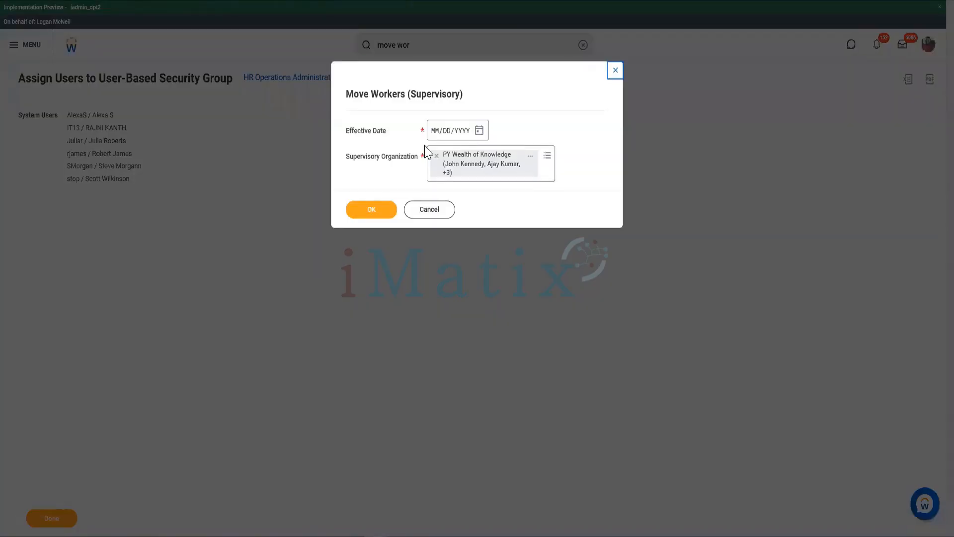
- Set the effective date to 11/10/2022 and the supervisory organization to Workday Systems & Technology, and continue to the worker list
click(479, 133)
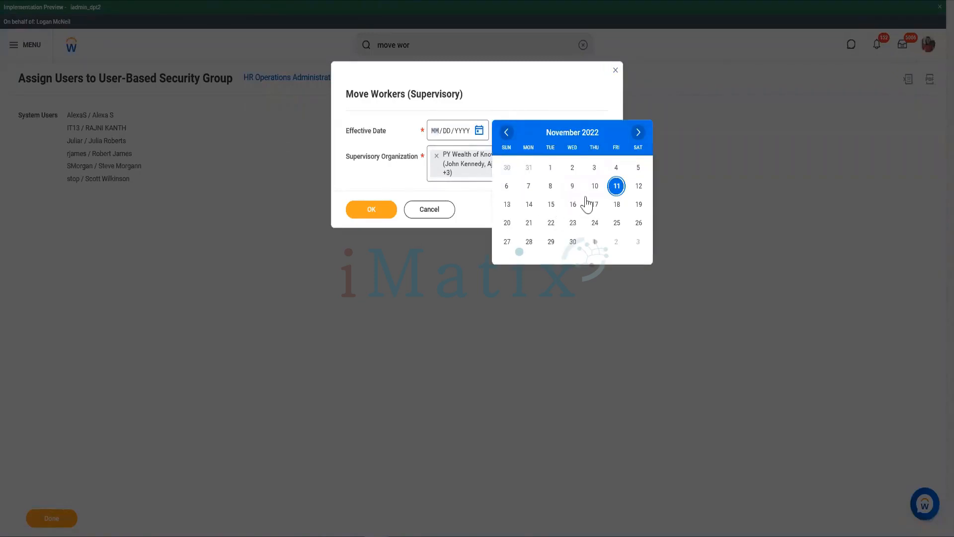
click(596, 187)
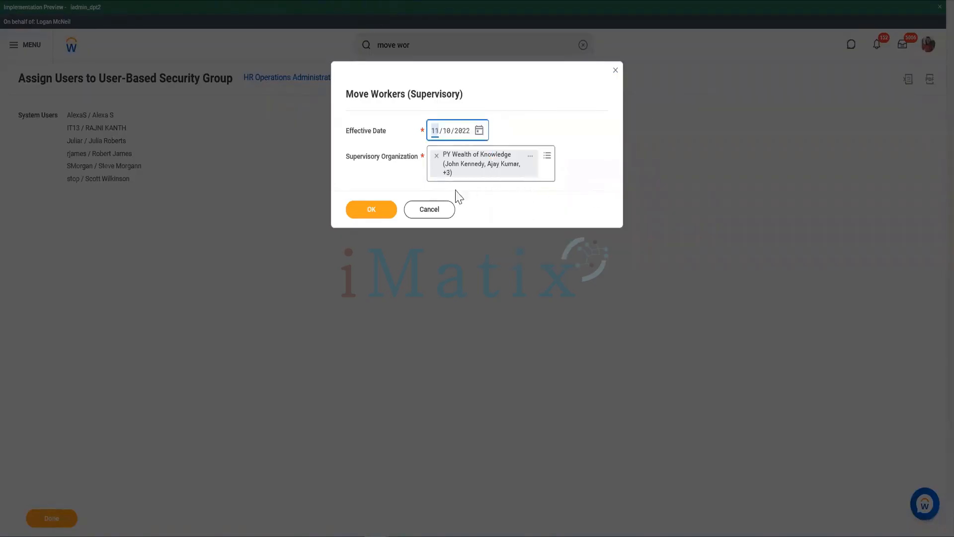
click(437, 156)
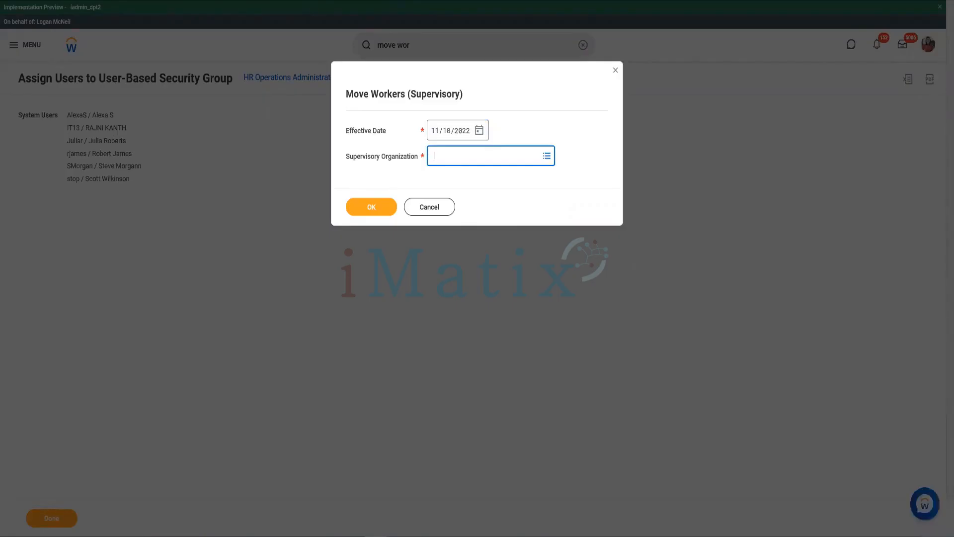
key(Return)
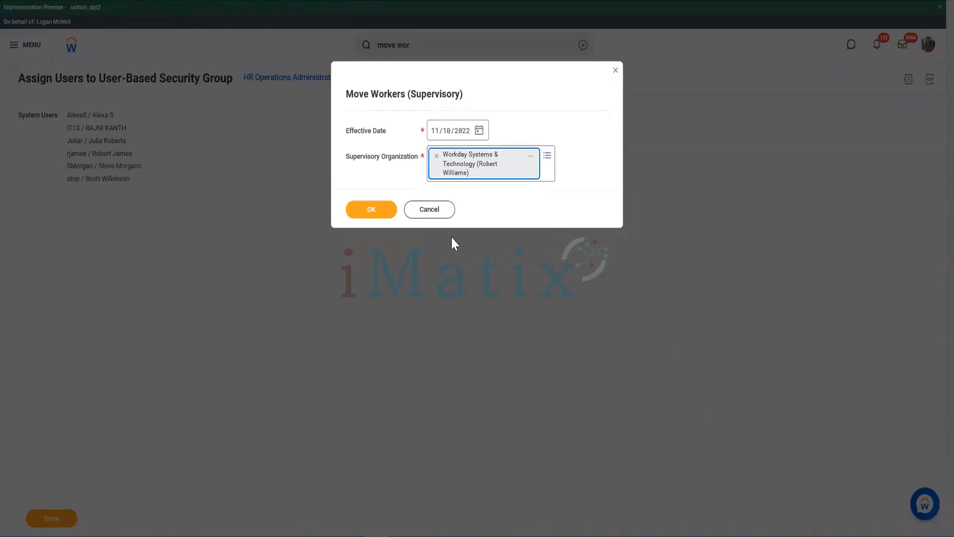
click(373, 213)
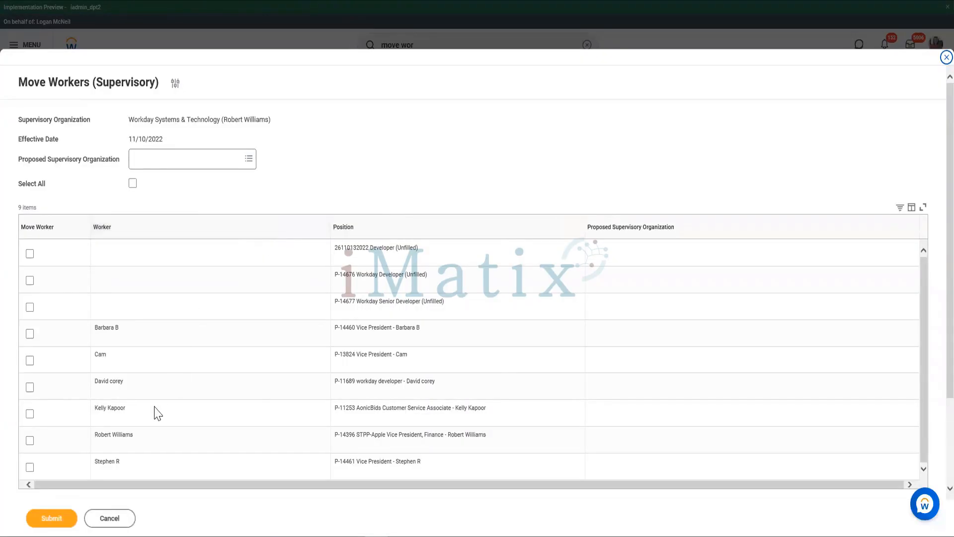
drag(189, 119, 279, 130)
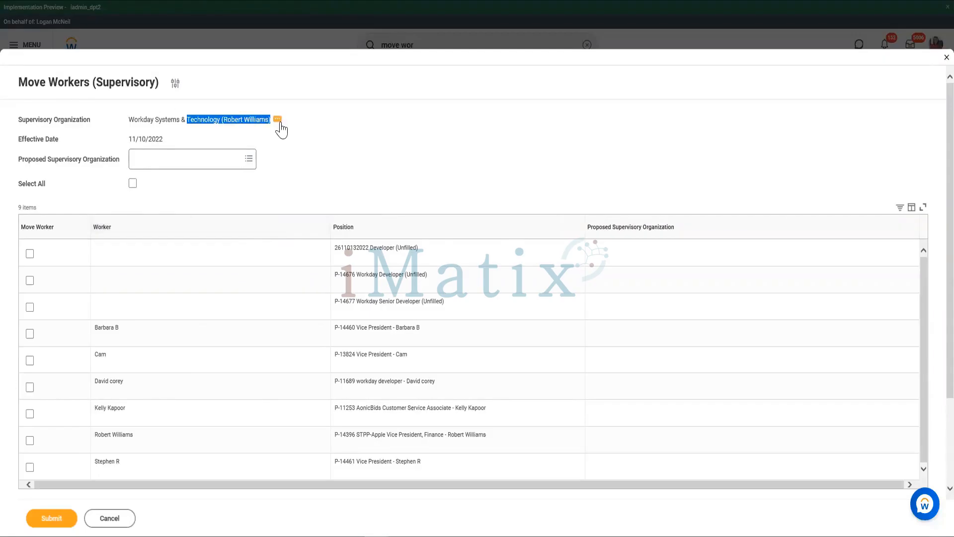
- Select the filled workday developer and unfilled Workday Senior Developer positions for the move, and propose Workday HRIS for the unfilled one
click(30, 387)
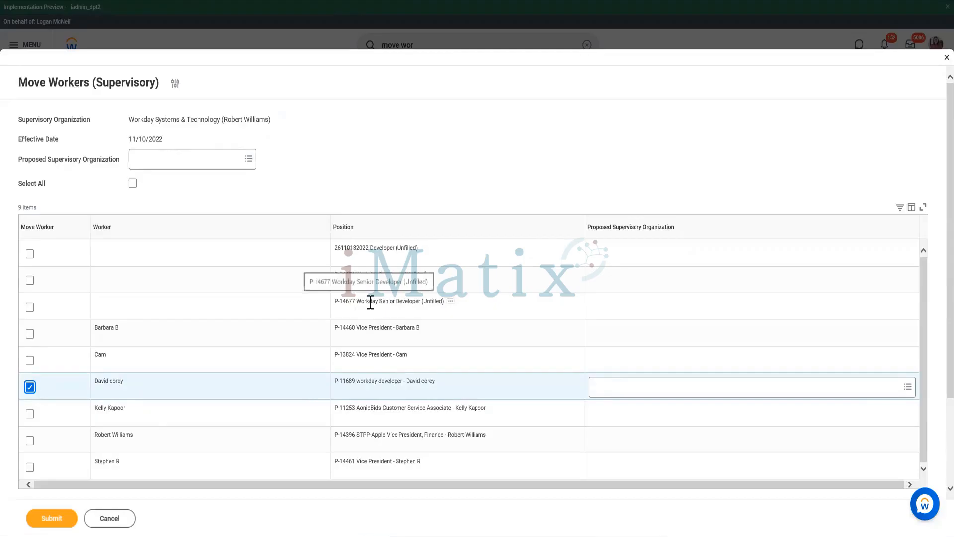
click(31, 309)
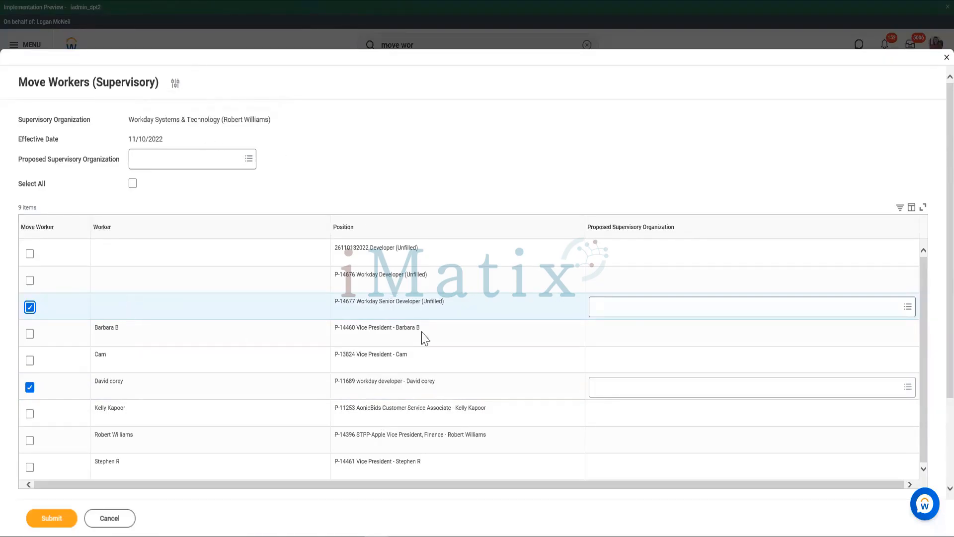
click(659, 304)
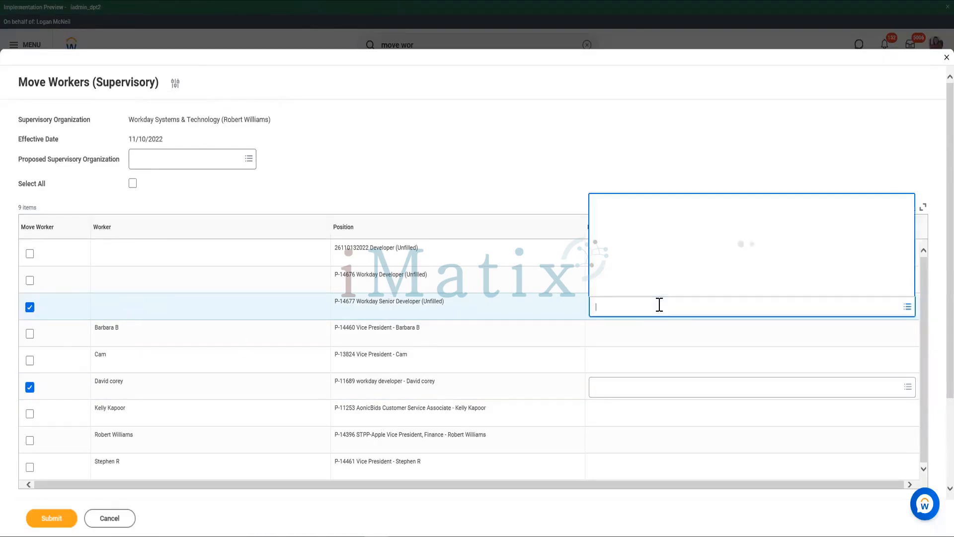
text(Amit)
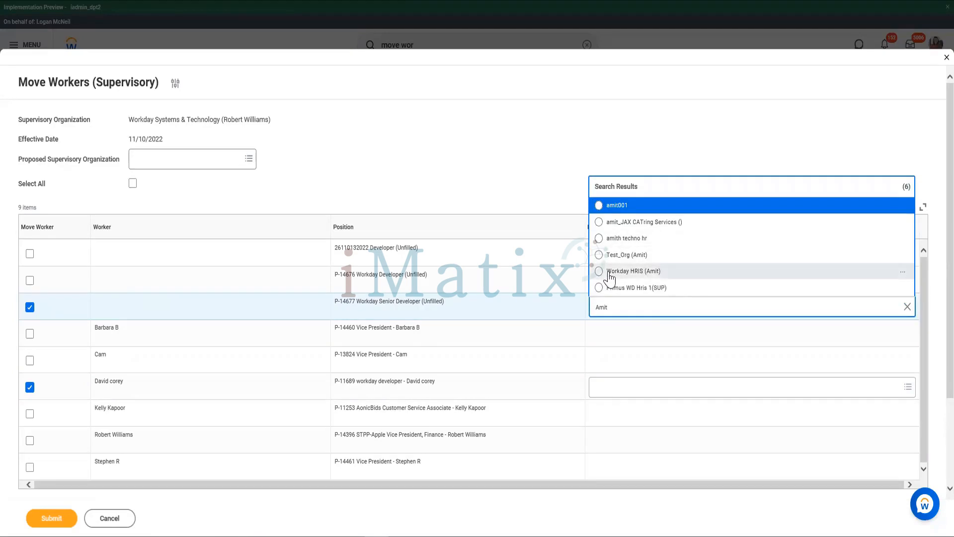
click(611, 272)
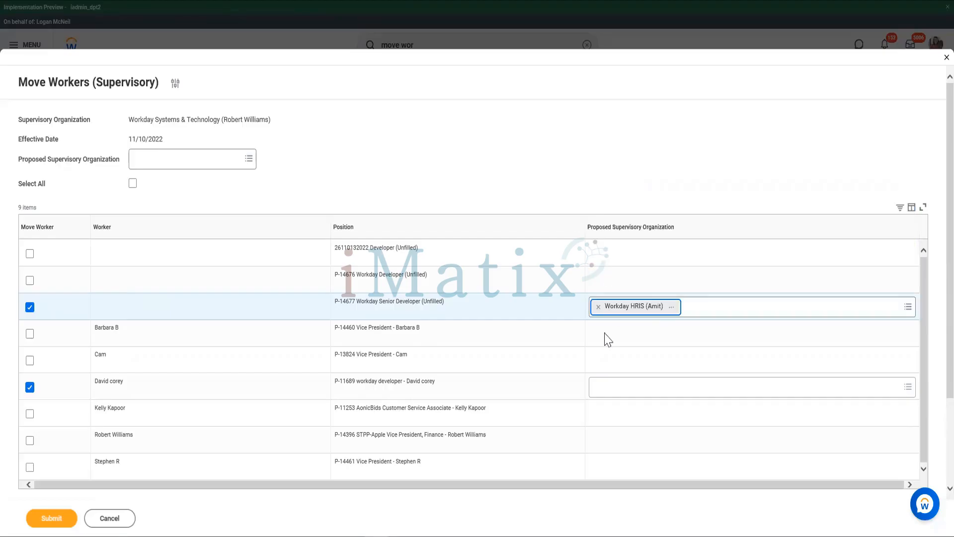
- Propose Workday HRIS as the supervisory organization for the filled workday developer position and submit the move
click(613, 391)
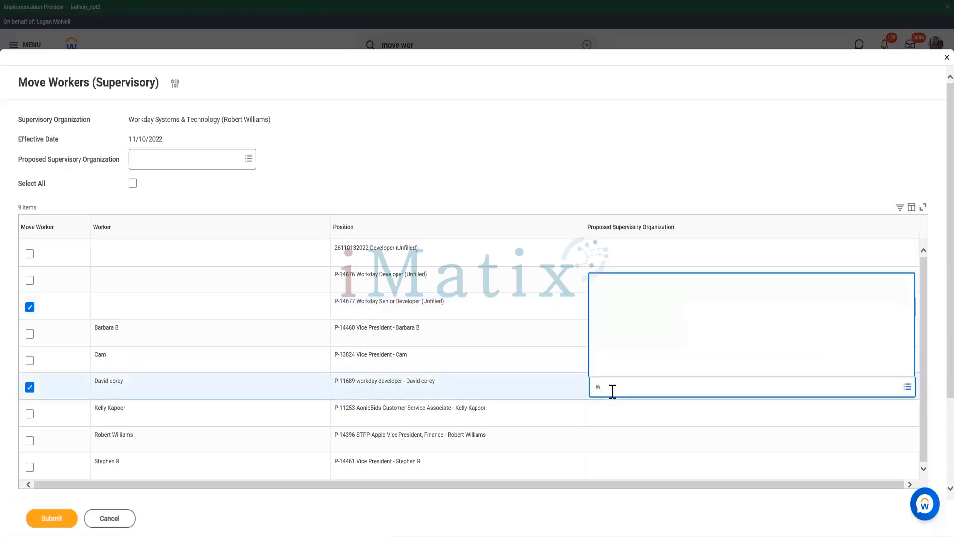
text(A)
text(mit)
key(Return)
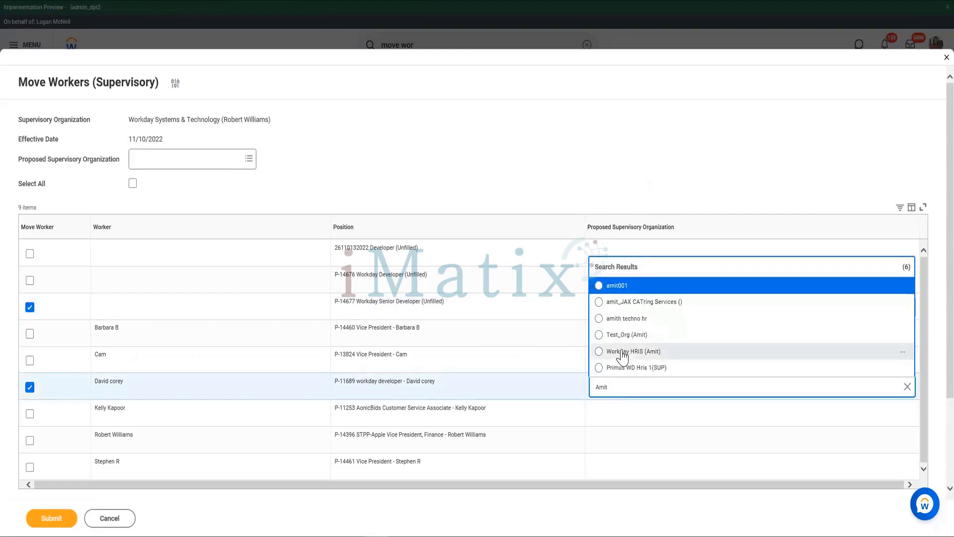
click(623, 351)
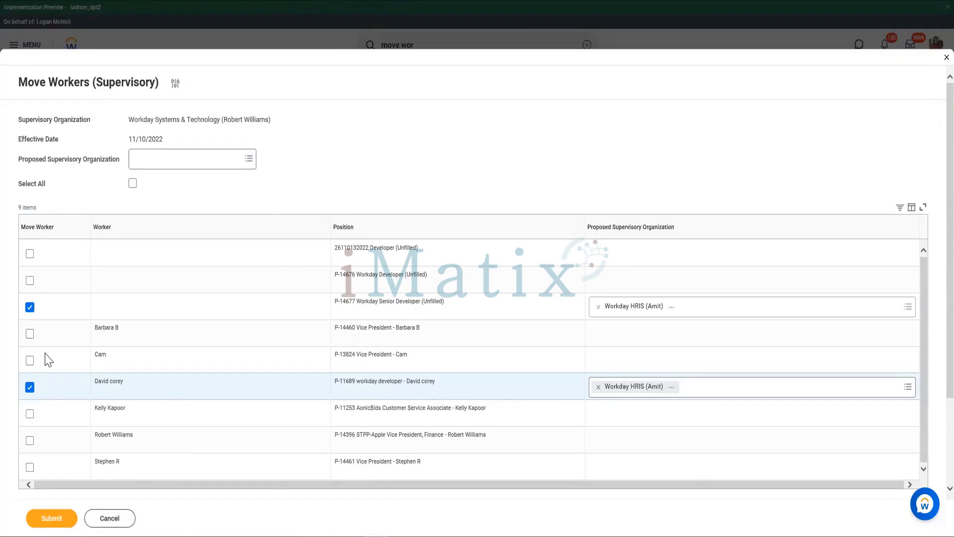
click(52, 523)
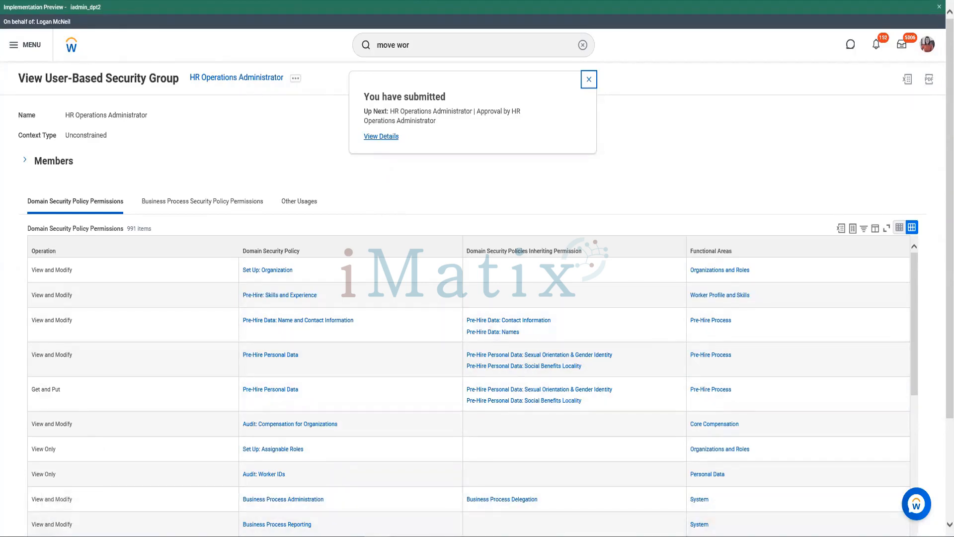
- Switch to Notepad and write the line "Business Process Approver - HR Ops Admin" a few lines down in the empty note
key(alt+Tab)
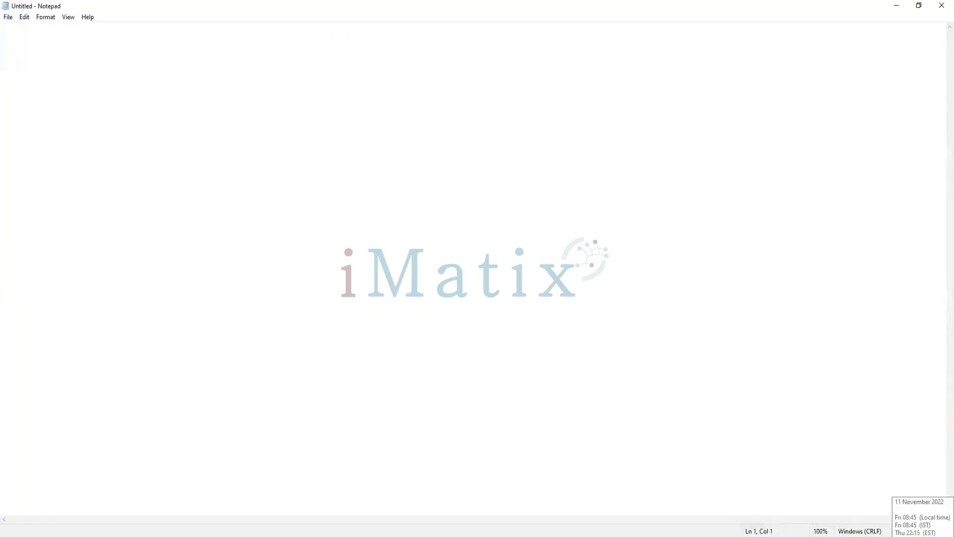
text(Business)
key(BackSpace)
key(BackSpace)
key(BackSpace)
key(BackSpace)
key(BackSpace)
key(BackSpace)
key(BackSpace)
key(BackSpace)
key(BackSpace)
key(BackSpace)
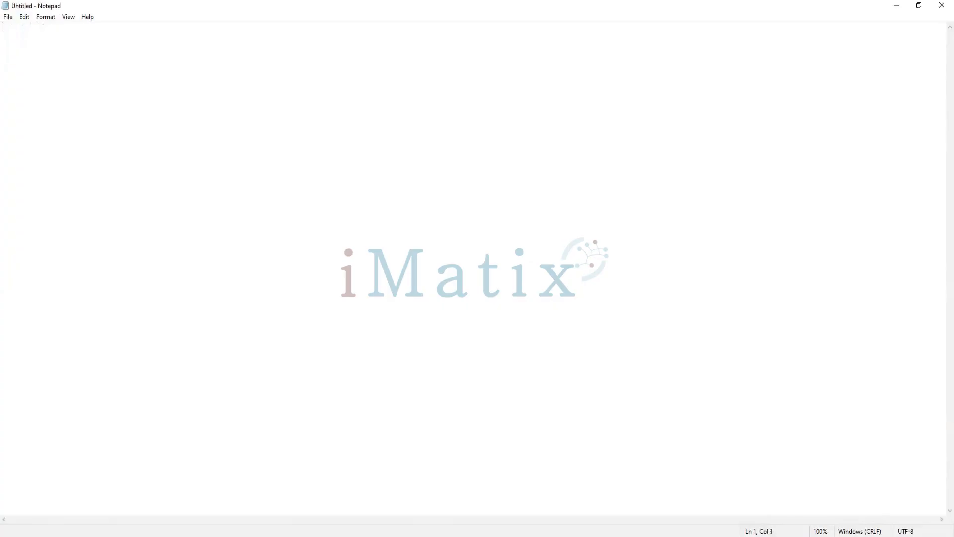
key(Return)
key(Return)
key(Return)
key(Return)
text(Business Process )
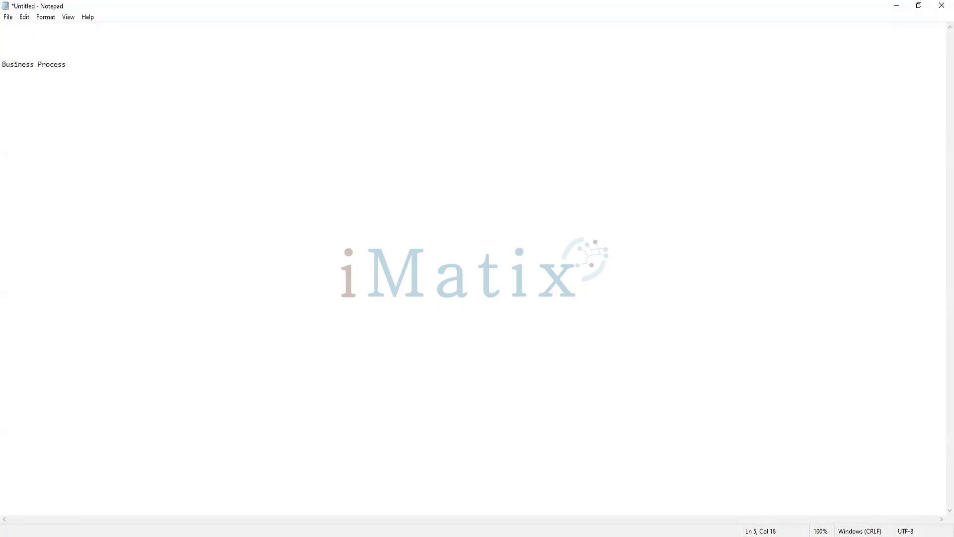
text(Approver - HR Ops A)
text(dmin)
- Add the line "Initiator - HR Ops Admin" below the approver line, leaving one blank line between them
key(Return)
text(Initi)
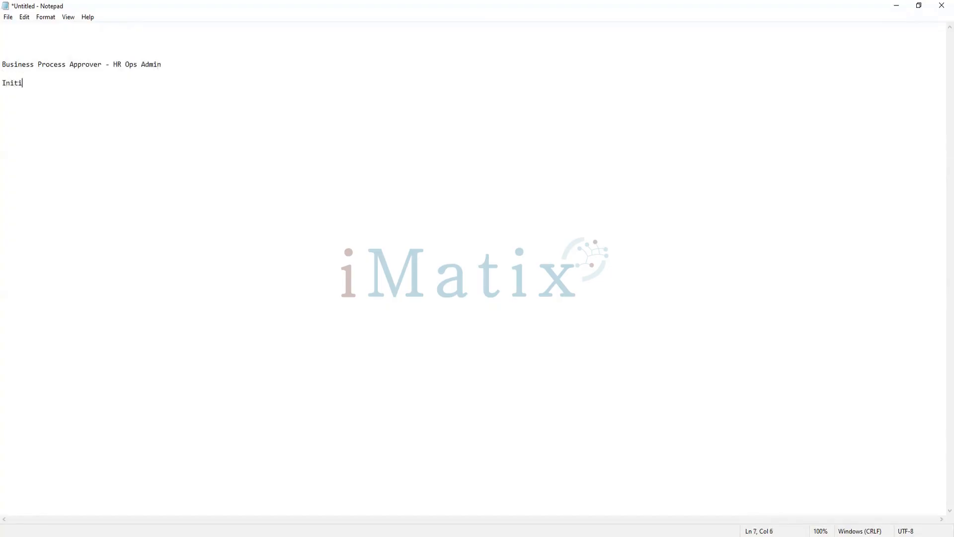
text(ati)
key(BackSpace)
key(BackSpace)
text(tor - HR Ops Admin)
- Below the initiator line, add "Security group - HR Ops Admin -" followed by the group member's first name, separated by blank lines
key(Return)
key(Return)
key(Return)
key(Return)
text(Security )
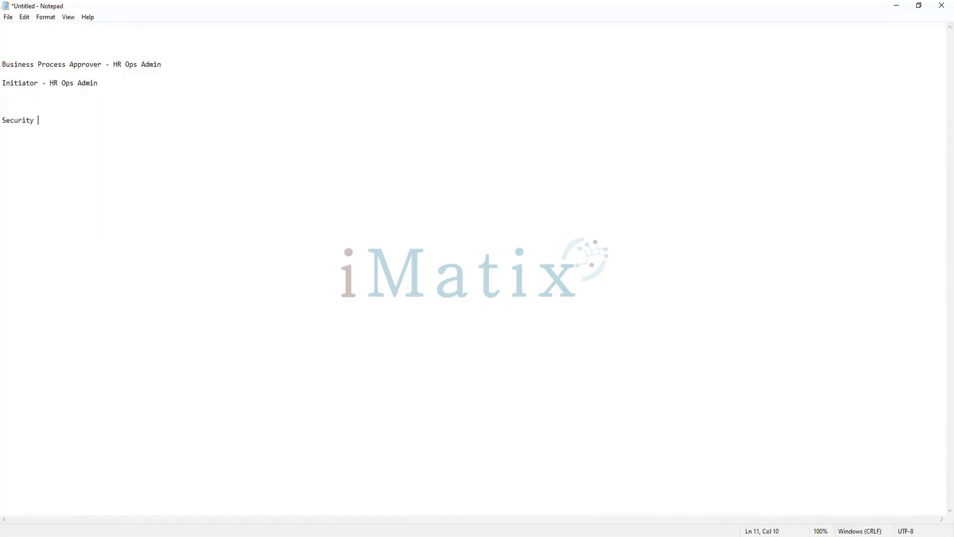
text(G)
key(BackSpace)
text(group - HR Ops Admin - Amit)
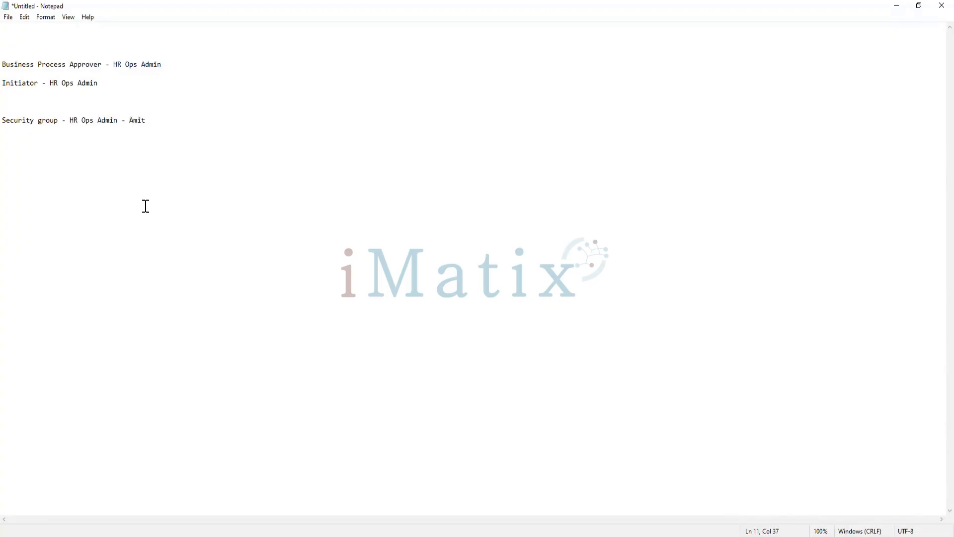
- Compare the approver, initiator and security group lines in the note, highlighting each role's group and the group member
drag(70, 120, 120, 122)
click(150, 123)
drag(149, 123, 125, 116)
click(145, 130)
drag(70, 121, 118, 128)
click(142, 56)
click(77, 91)
drag(1, 92, 1, 85)
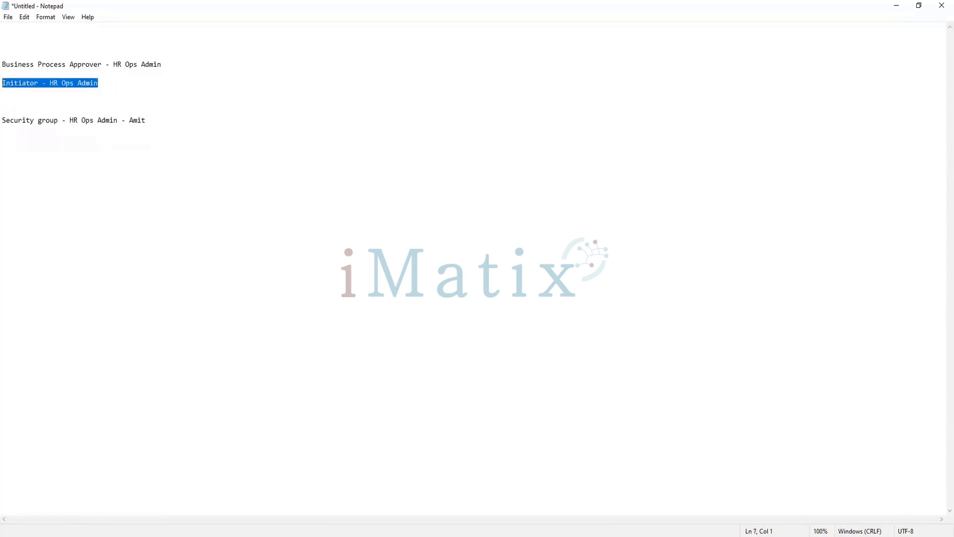
drag(179, 65, 1, 73)
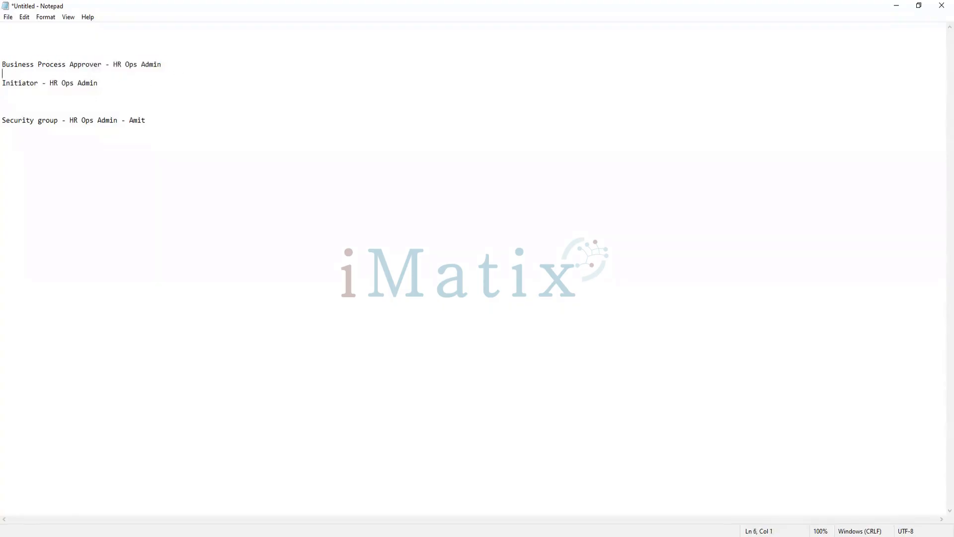
key(shift+Up)
click(174, 65)
click(104, 179)
click(74, 83)
click(127, 66)
drag(99, 83, 40, 84)
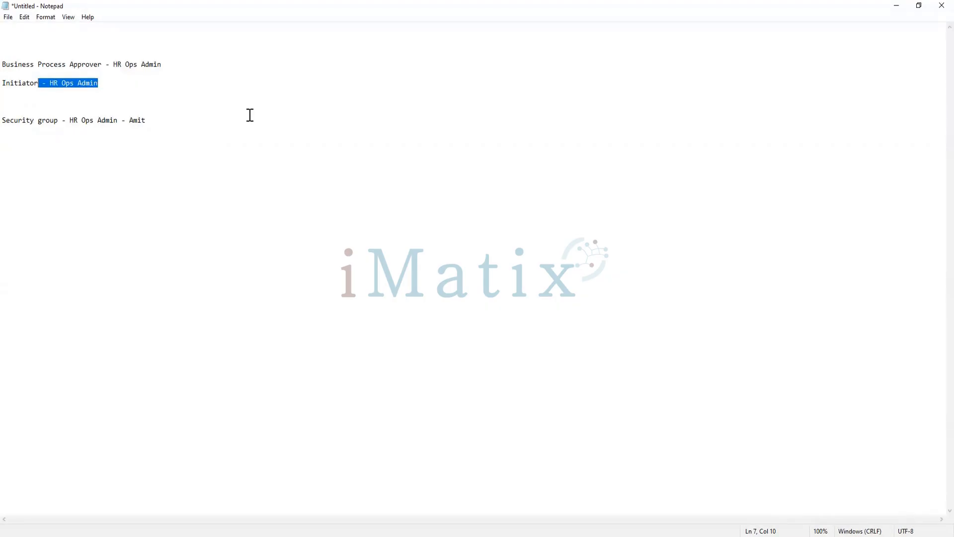
click(114, 81)
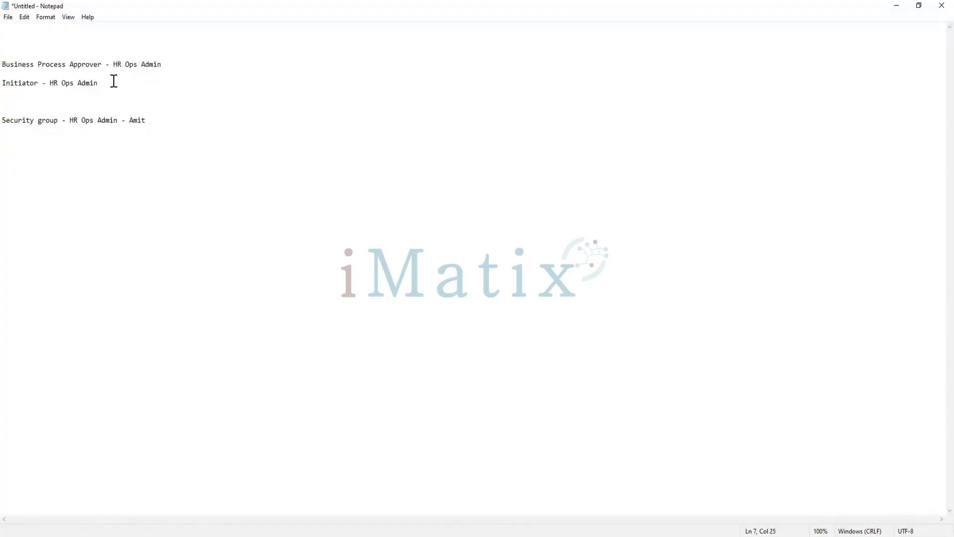
drag(159, 119, 74, 125)
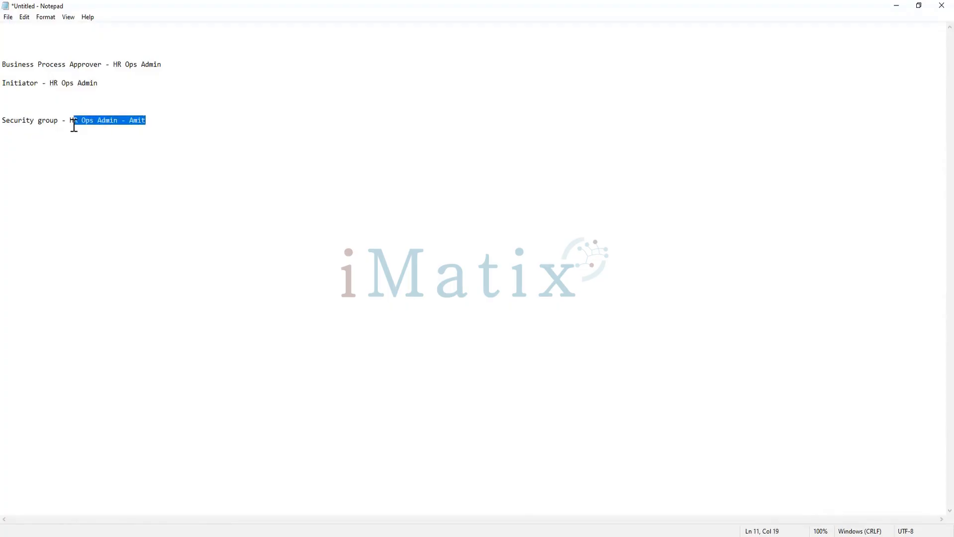
click(140, 84)
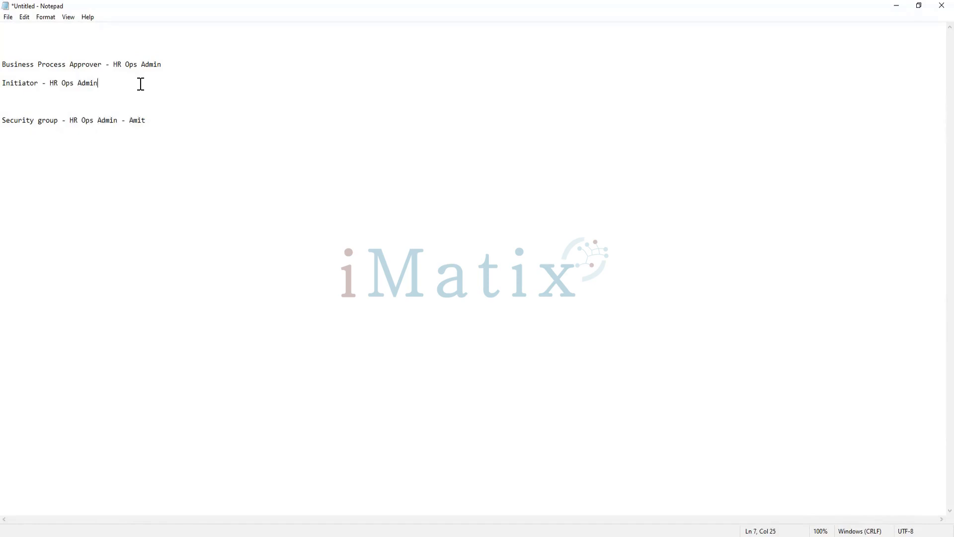
click(69, 124)
drag(73, 124, 118, 120)
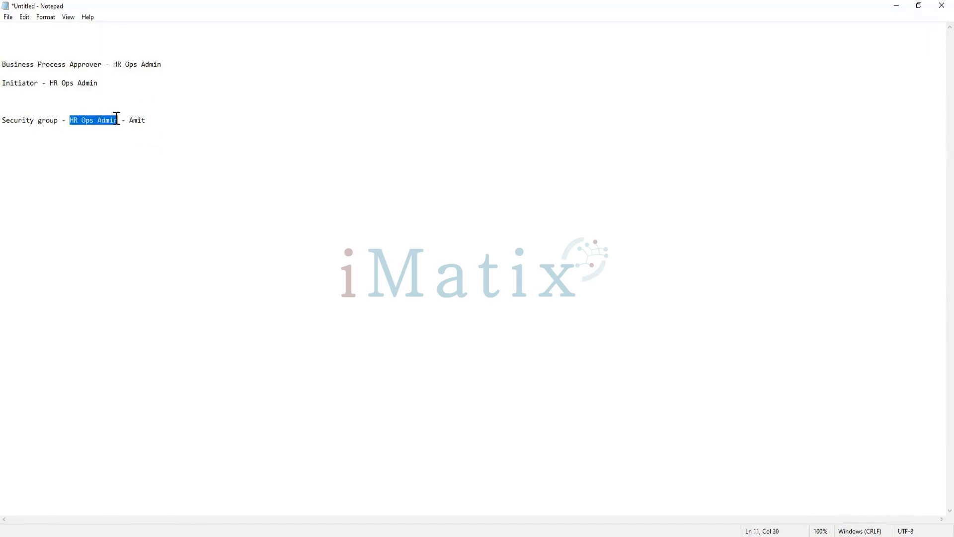
click(150, 120)
drag(103, 119, 98, 121)
drag(38, 84, 99, 85)
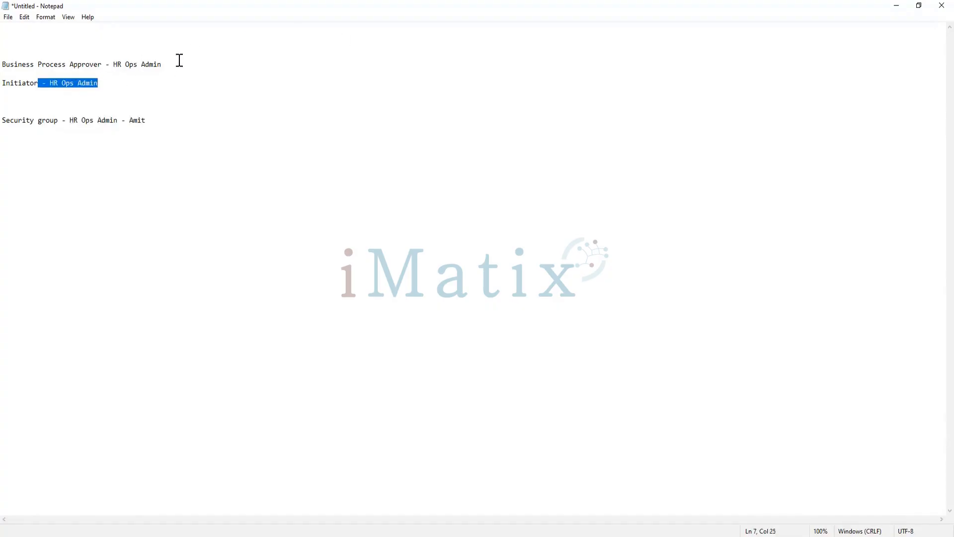
drag(179, 60, 118, 69)
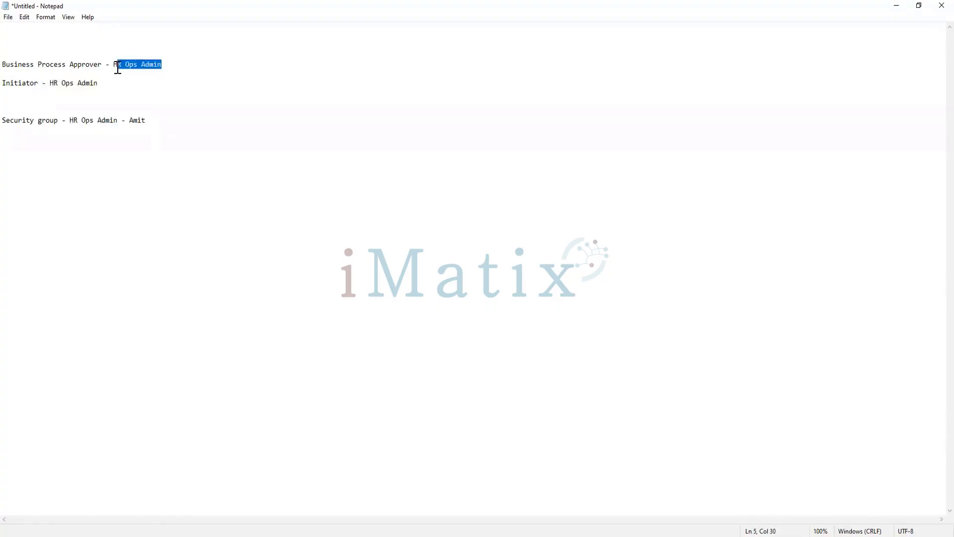
click(166, 121)
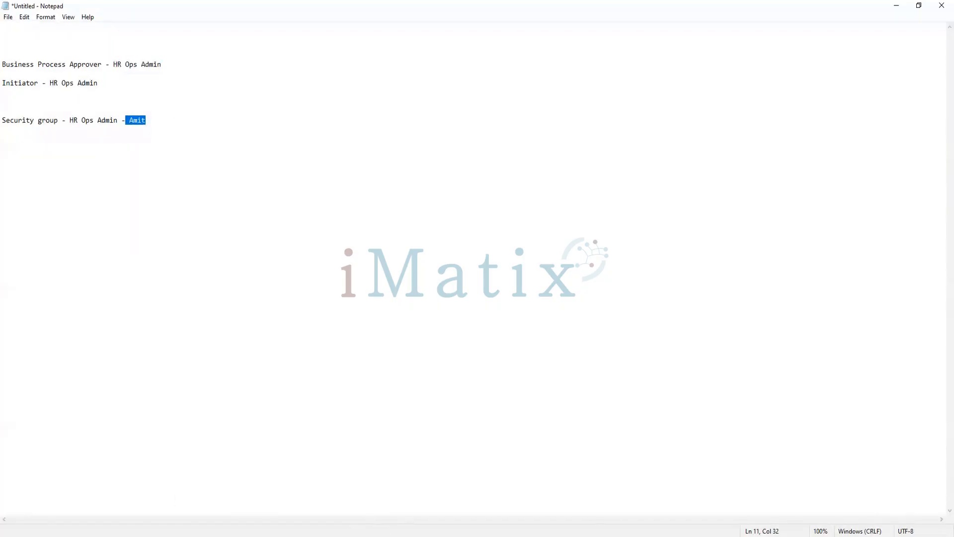
- Switch to Workday and check the approval step's group in the Move Workers (Supervisory) definition, and return to the submitted move
click(376, 536)
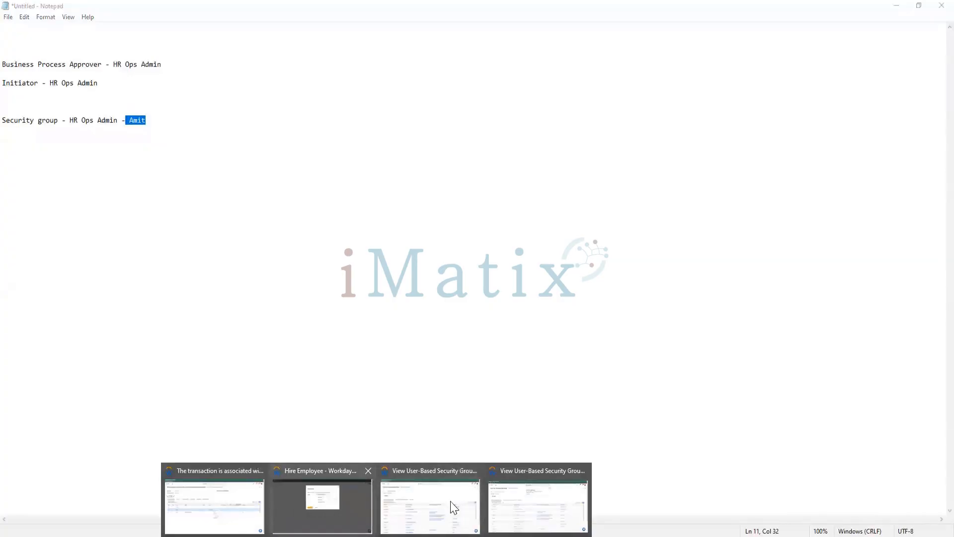
click(226, 517)
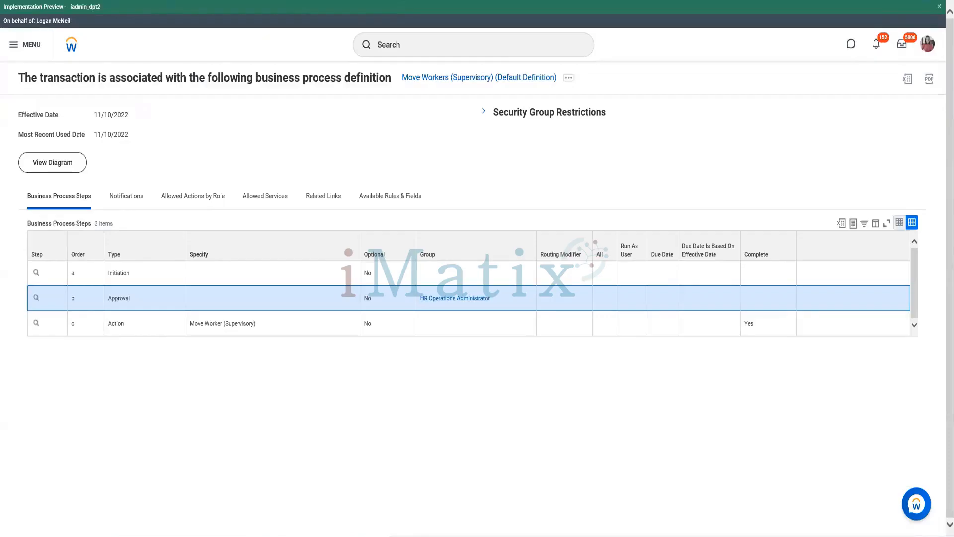
click(377, 536)
click(533, 507)
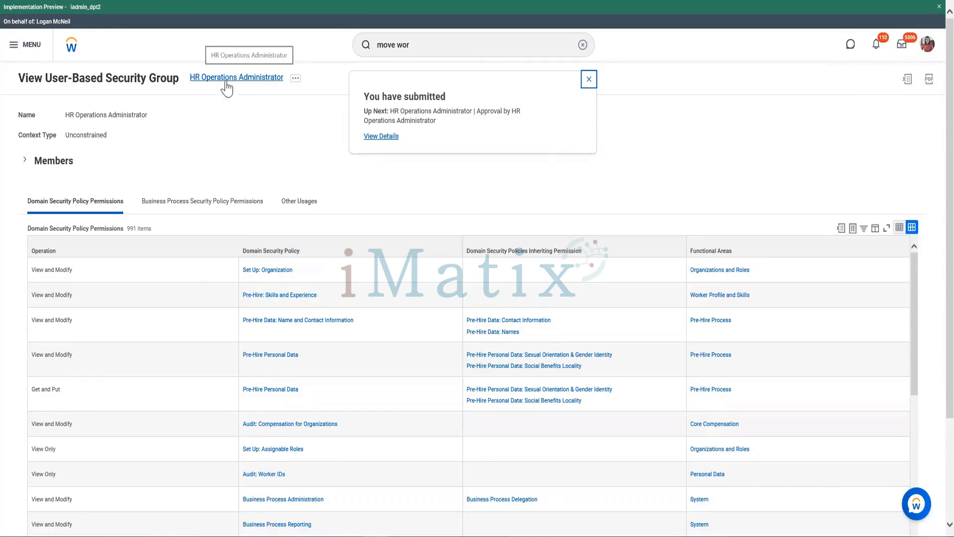
- Open the submitted move's details and examine its process history for the persons assigned to the HR Operations Administrator approval
click(387, 140)
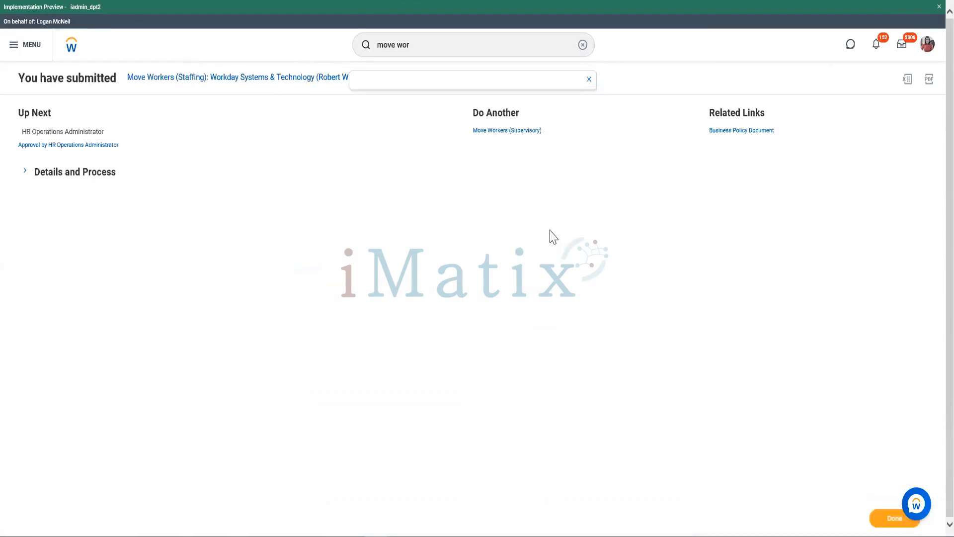
click(66, 179)
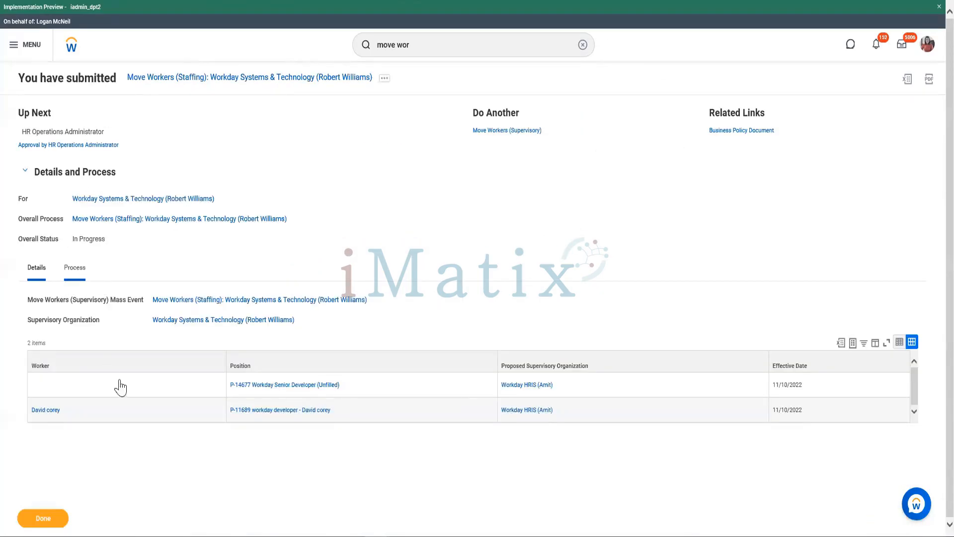
scroll(735, 285, down, 2)
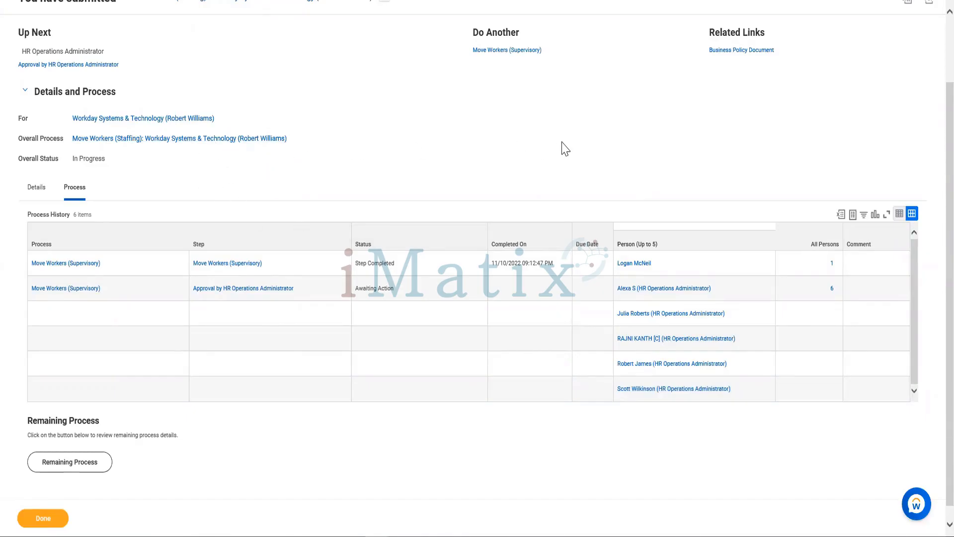
scroll(396, 168, up, 2)
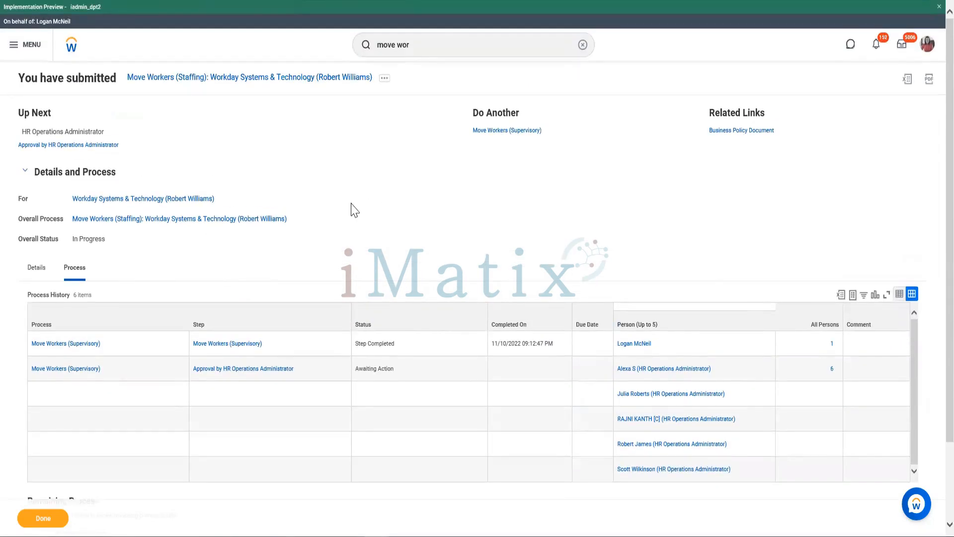
scroll(370, 205, down, 2)
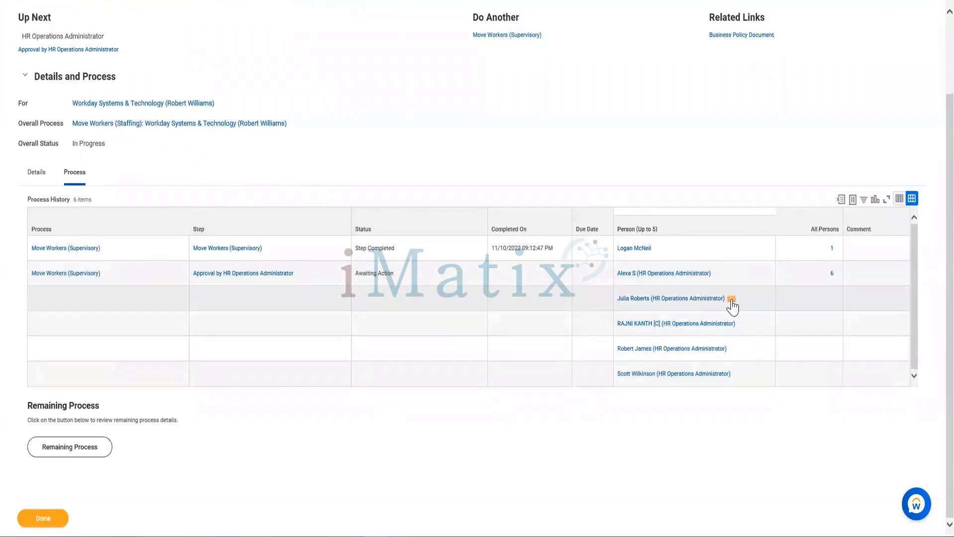
- Start a proxy session as the second HR Operations Administrator listed for the pending approval step
click(732, 300)
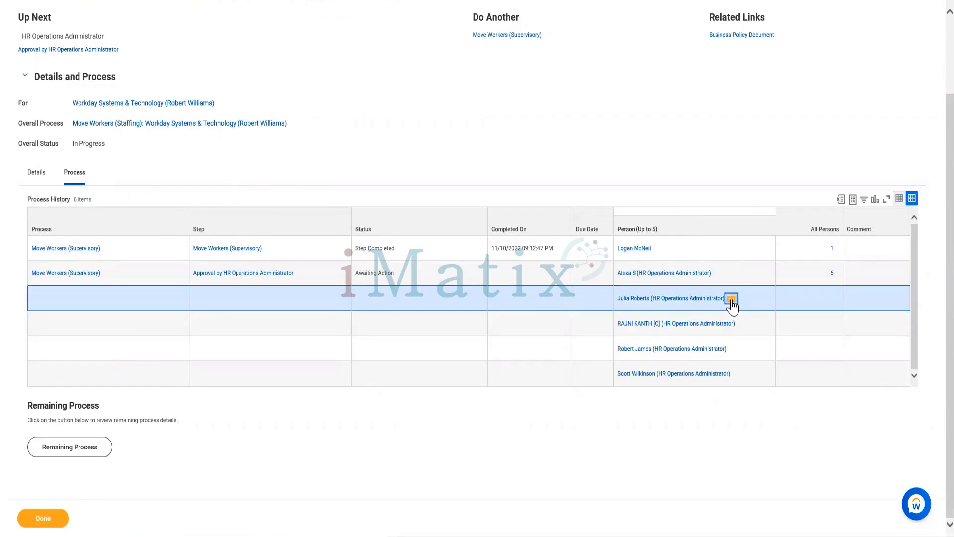
click(732, 299)
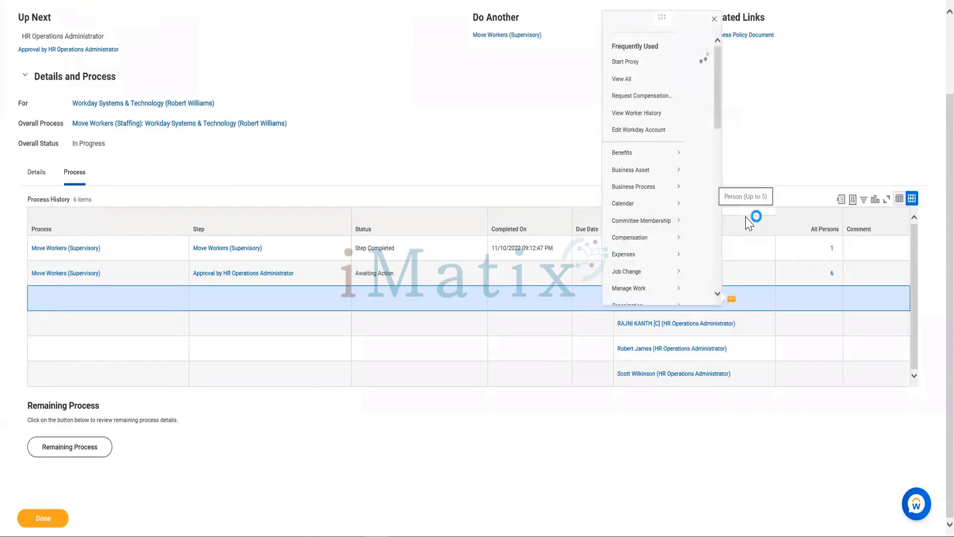
click(624, 63)
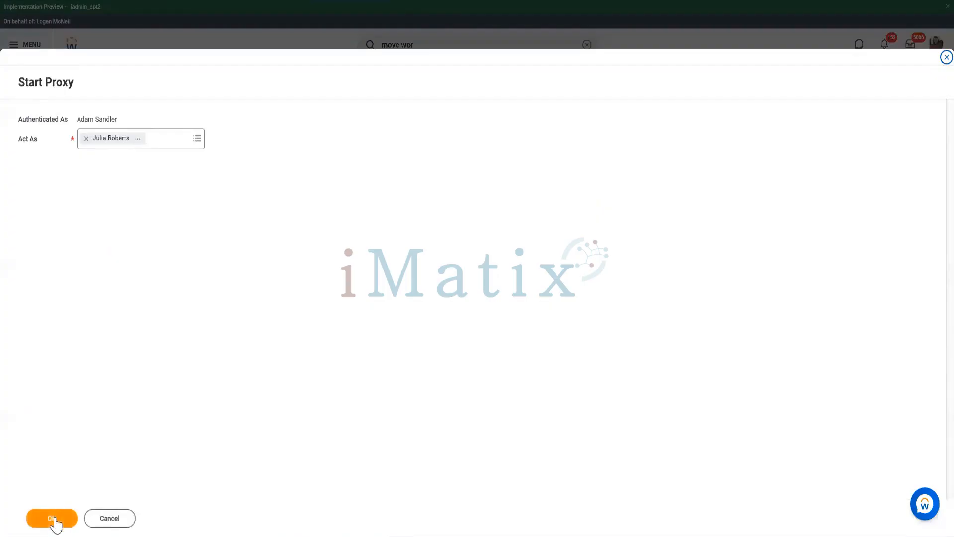
click(55, 519)
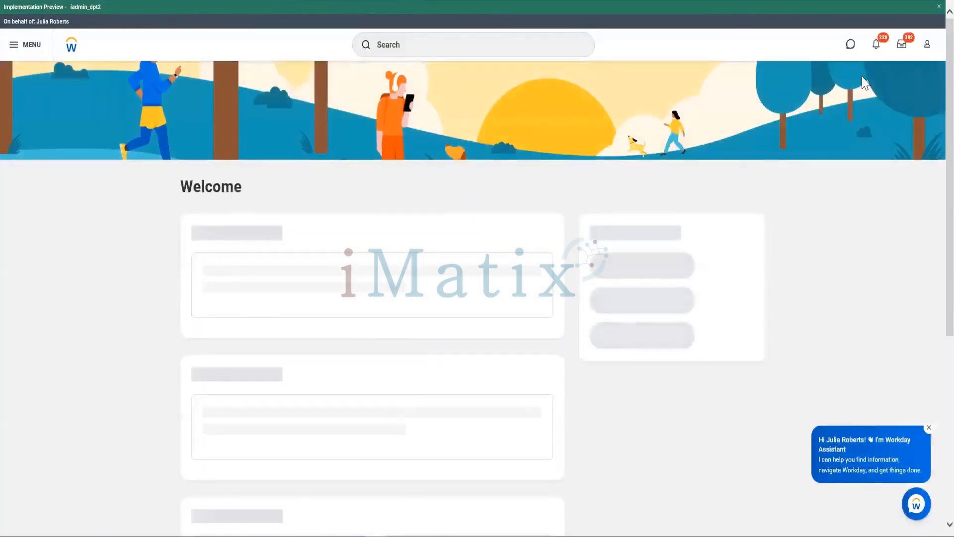
- Open the inbox, review the Move Workers (Staffing) request for Workday Systems & Technology, and approve it
click(902, 45)
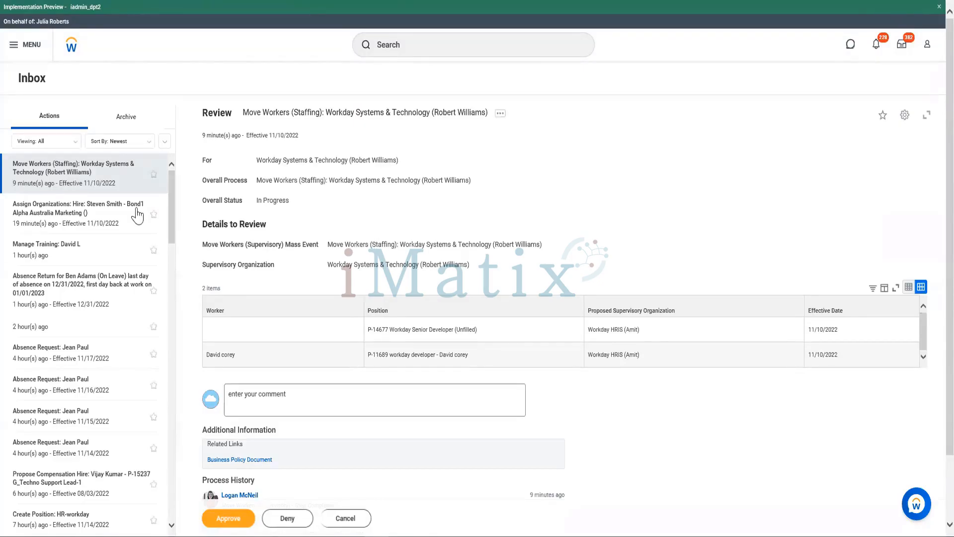
drag(243, 111, 454, 113)
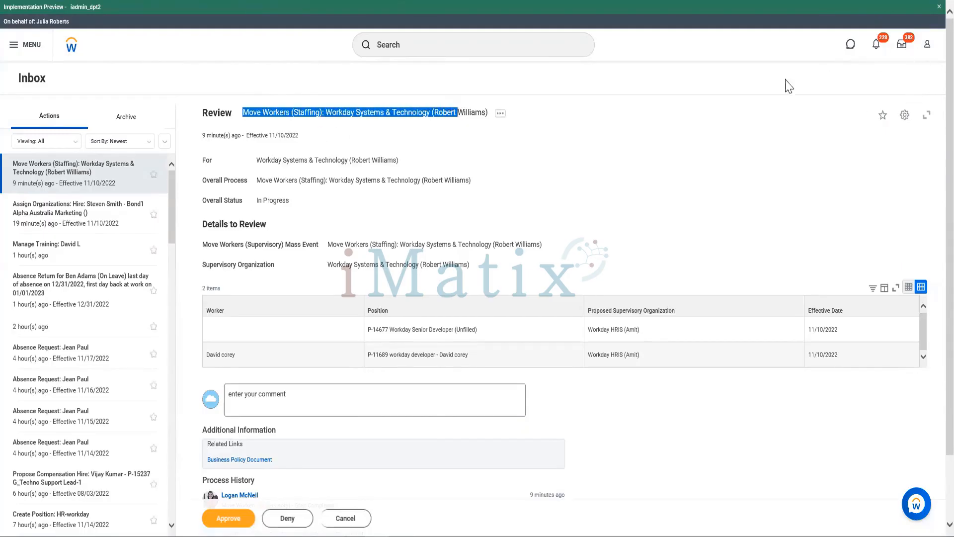
click(923, 50)
click(779, 130)
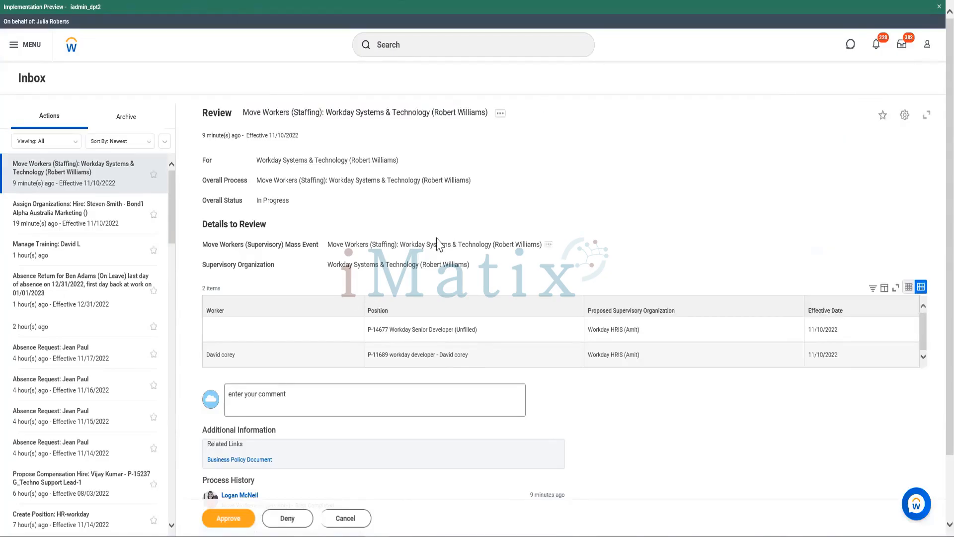
click(228, 520)
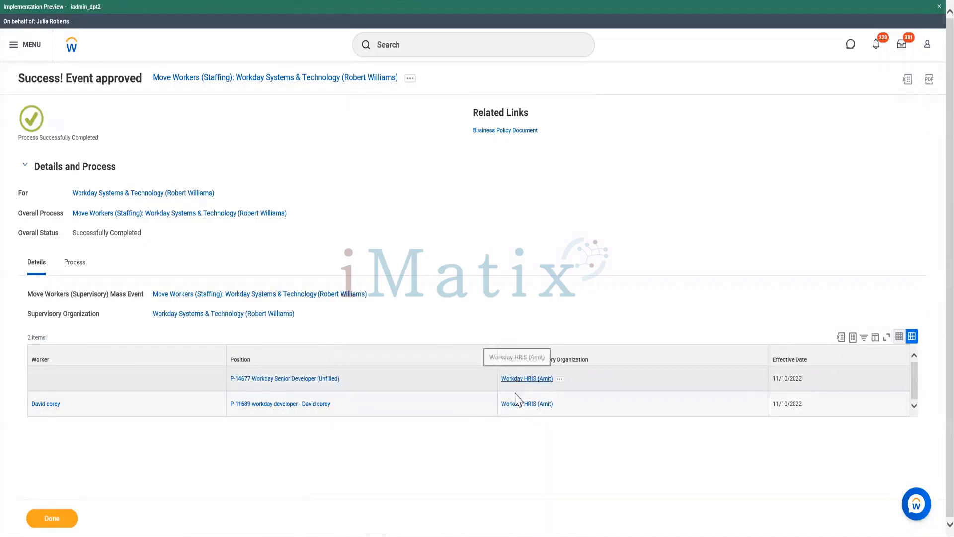
- Open the Workday HRIS organization and check its members and staffing for the moved workday developer and Workday Senior Developer positions
click(521, 409)
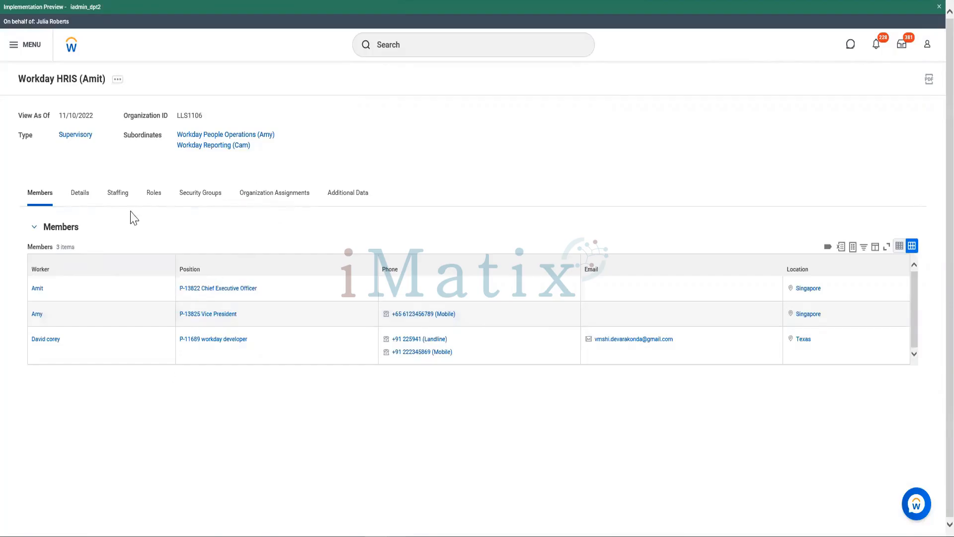
click(88, 351)
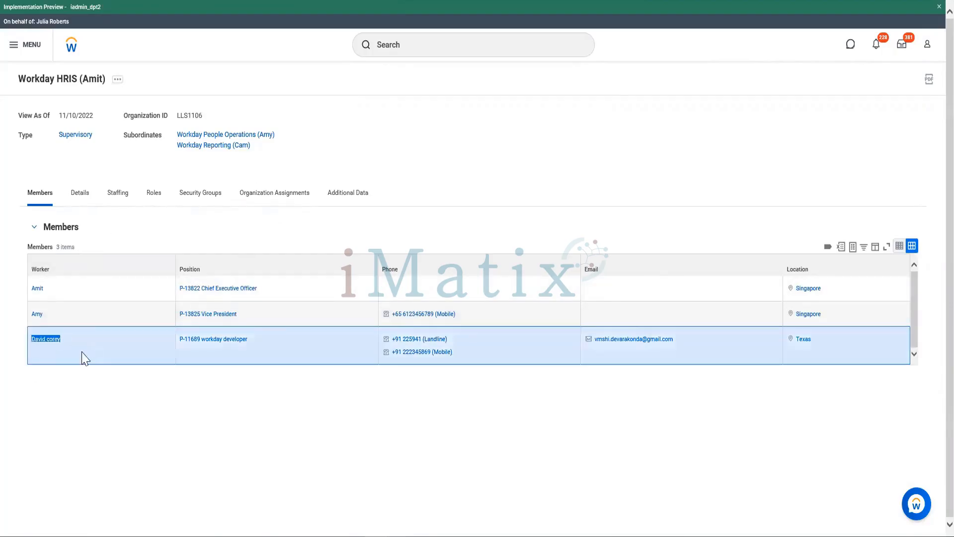
click(118, 198)
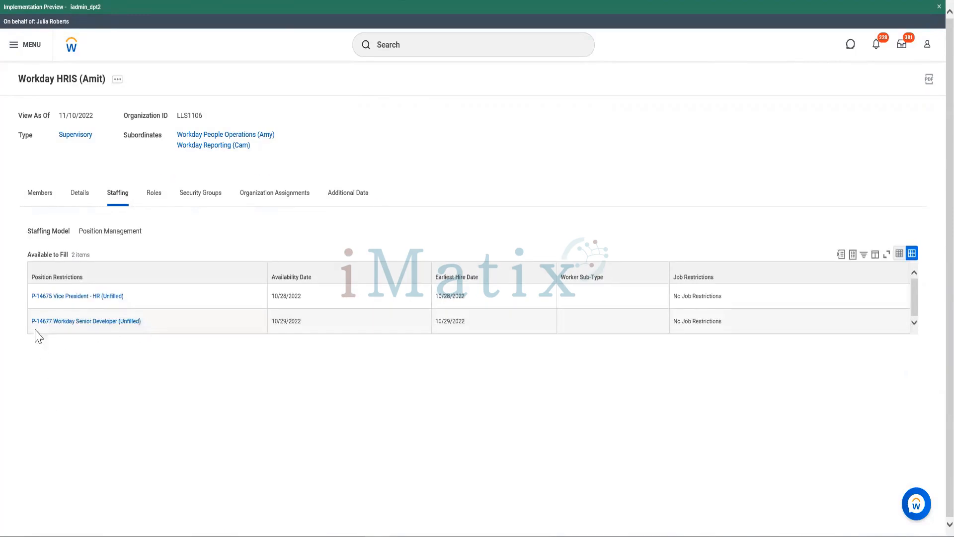
drag(29, 322, 156, 323)
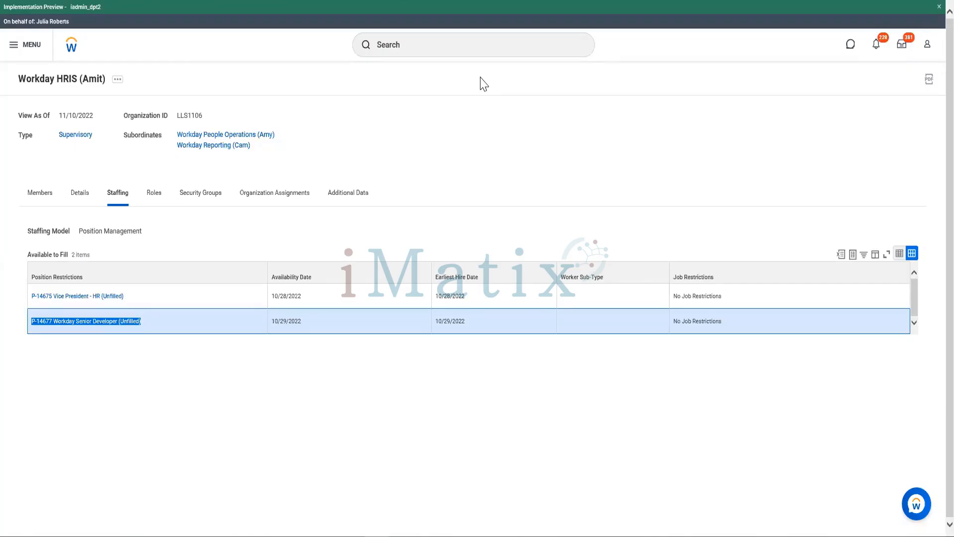
- Search for the HR Officer in Executive Management, San Francisco, by name and open that worker's profile
click(449, 49)
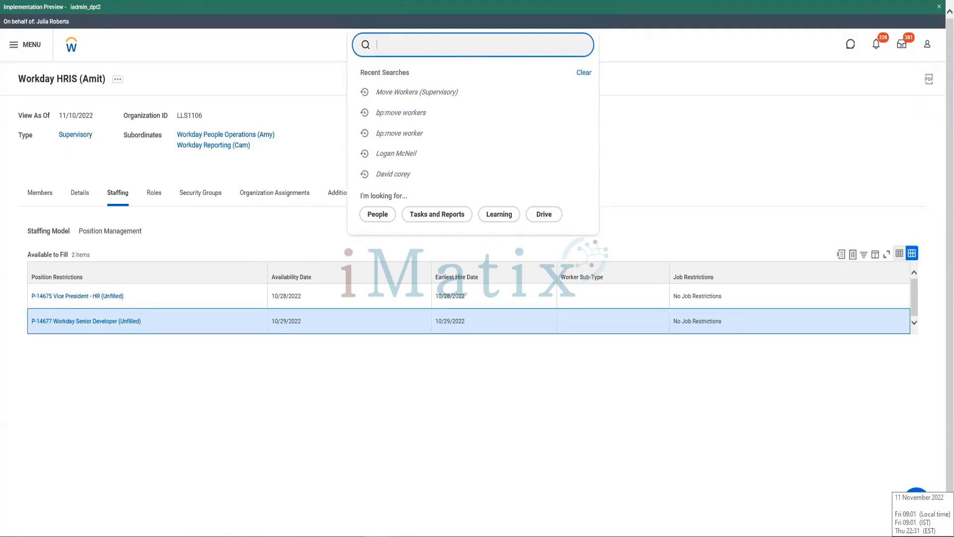
text(logan mc neil)
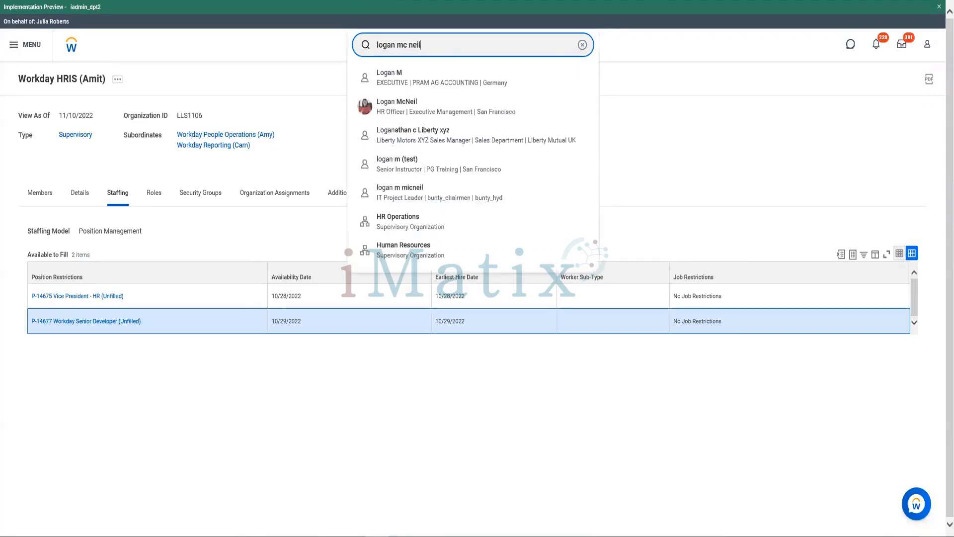
key(Return)
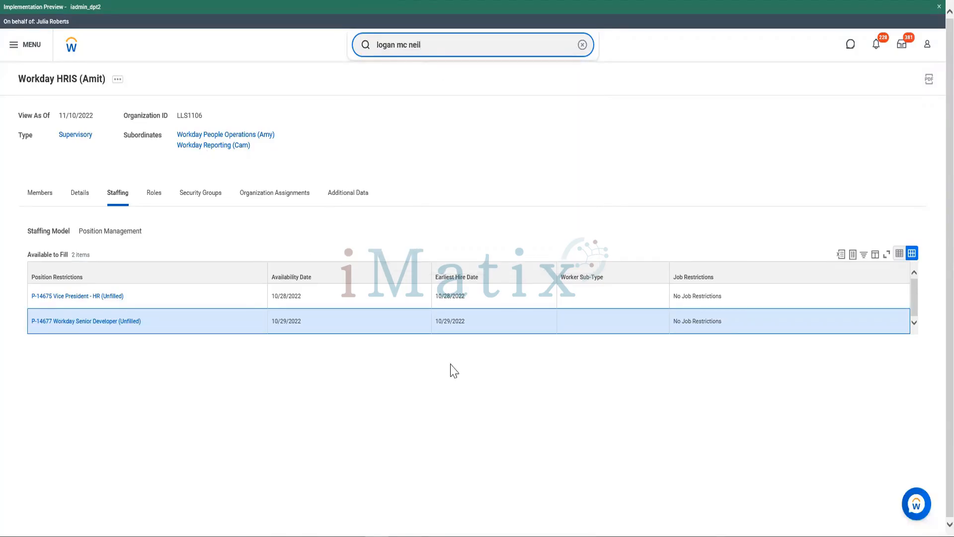
key(BackSpace)
key(BackSpace)
key(BackSpace)
key(BackSpace)
key(BackSpace)
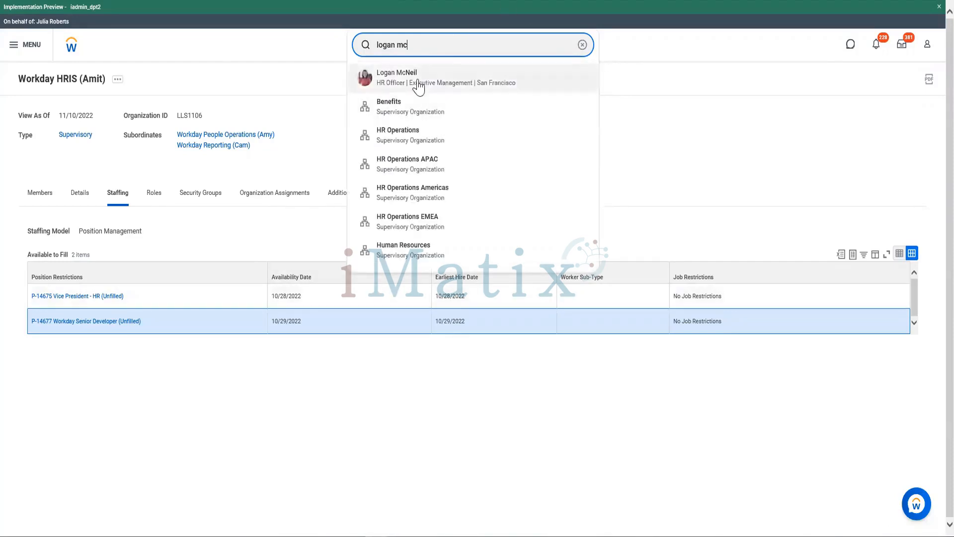
click(418, 85)
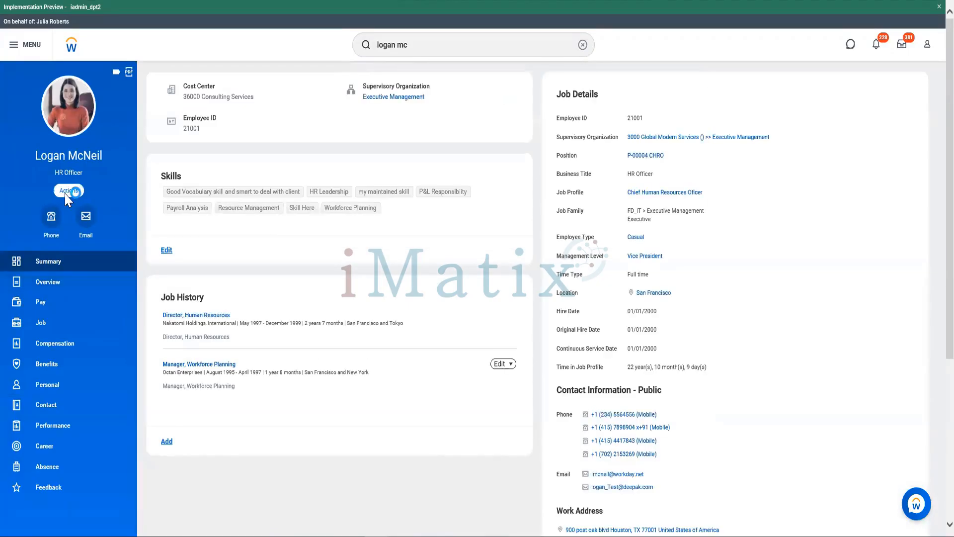
- Start a proxy session acting as the HR Officer whose profile is open
click(67, 191)
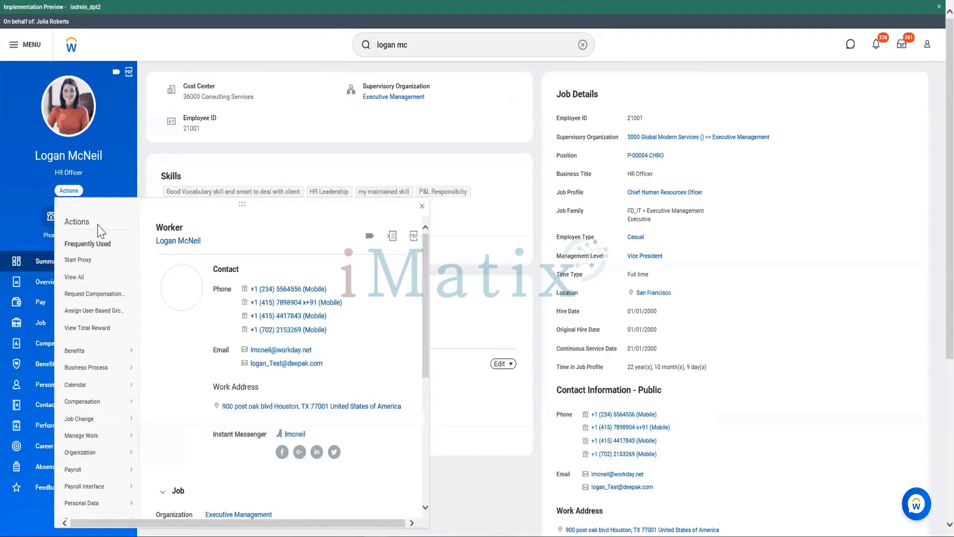
click(90, 260)
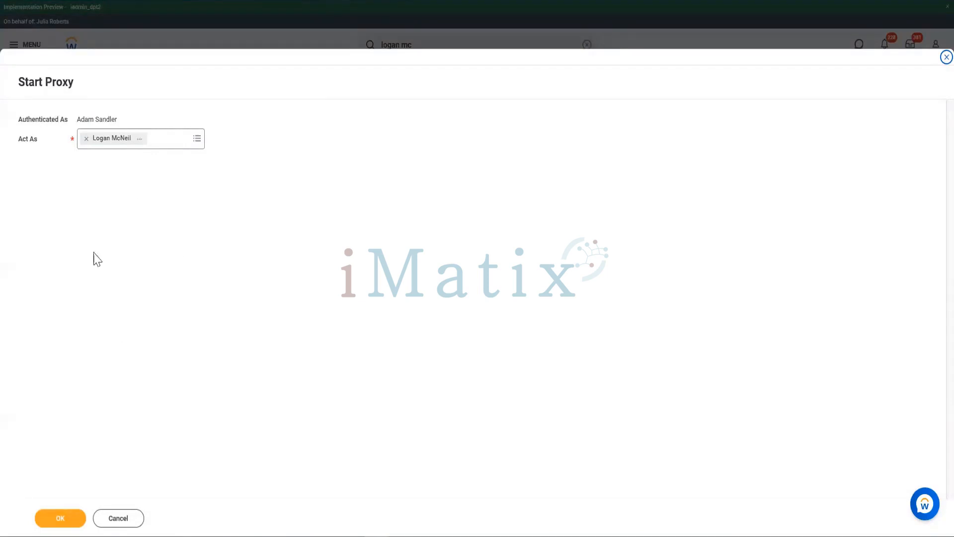
click(67, 519)
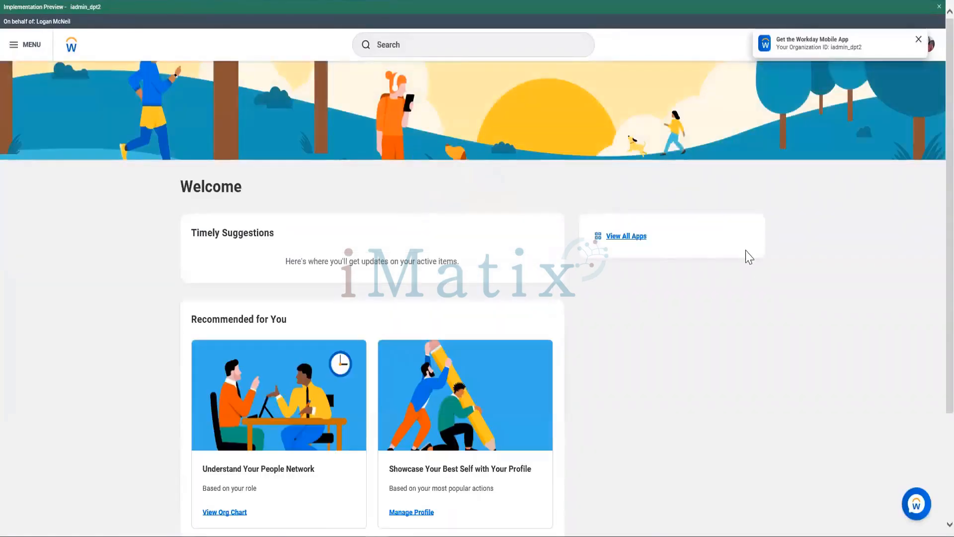
- Browse the Learning app's catalog and open the course 10 FREE Blogging Tools That Will Make You a Better Blogger
click(629, 242)
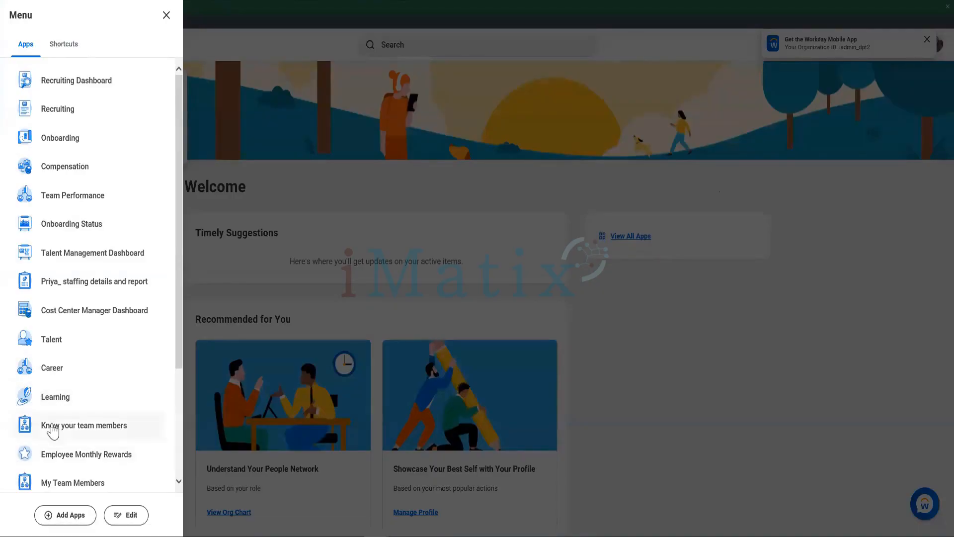
click(56, 397)
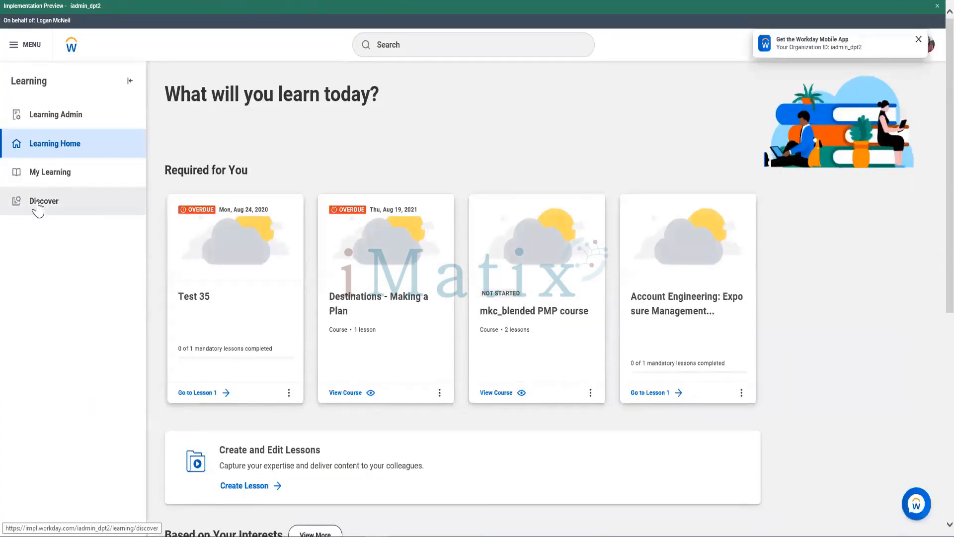
click(40, 204)
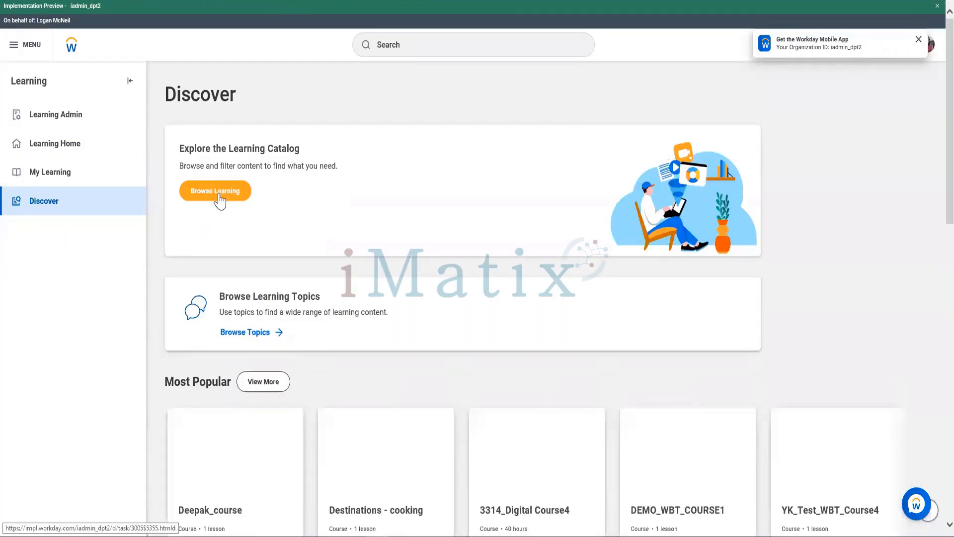
click(219, 194)
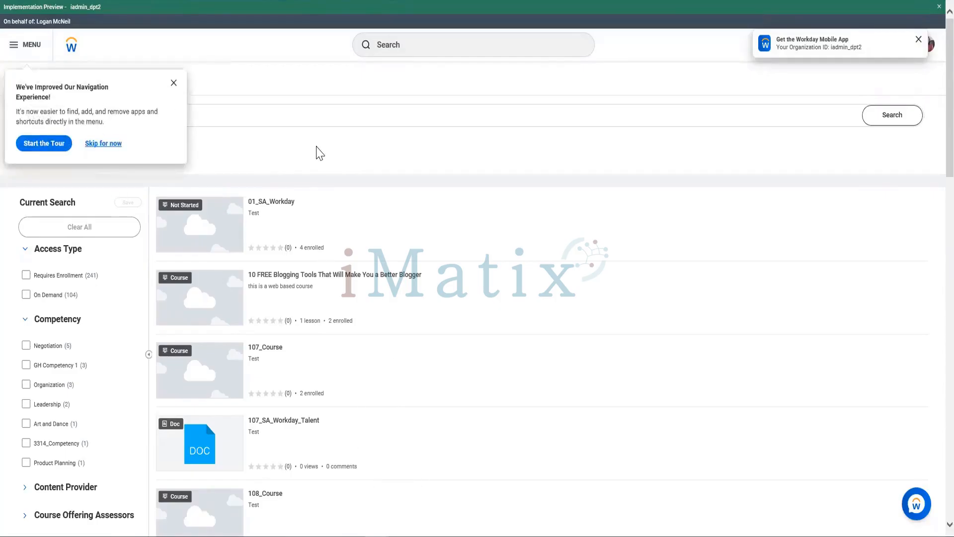
click(293, 154)
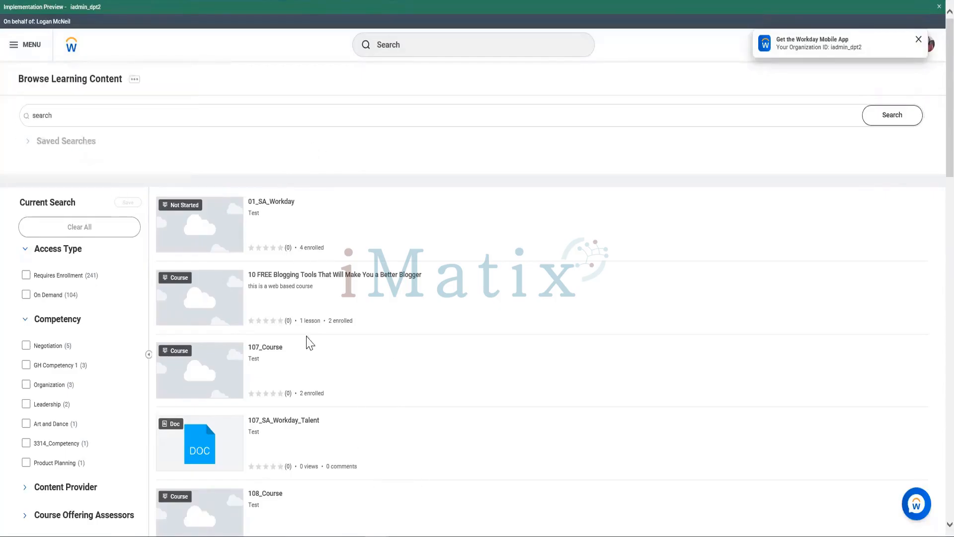
click(341, 278)
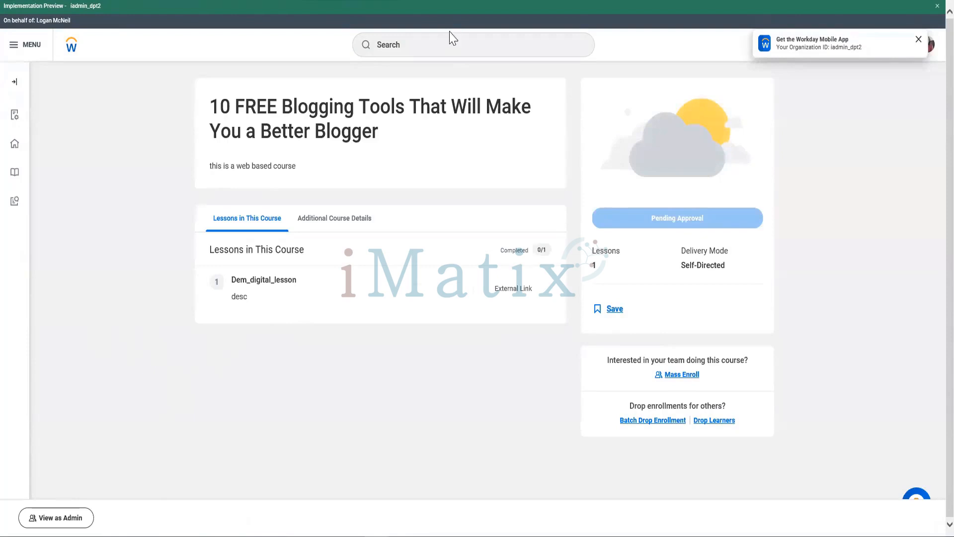
- Run a global search for "code of conduct" and dismiss the navigation tour prompt
click(436, 54)
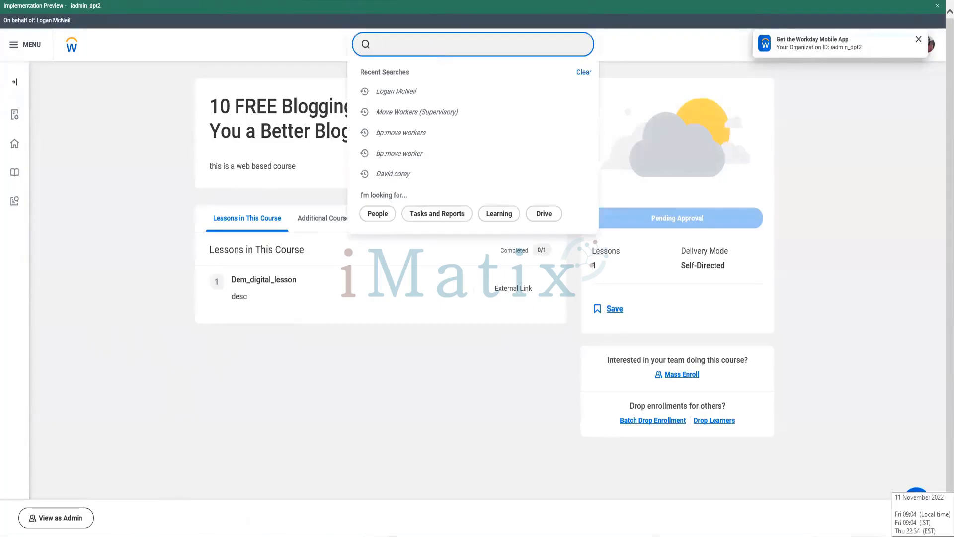
text(code of co)
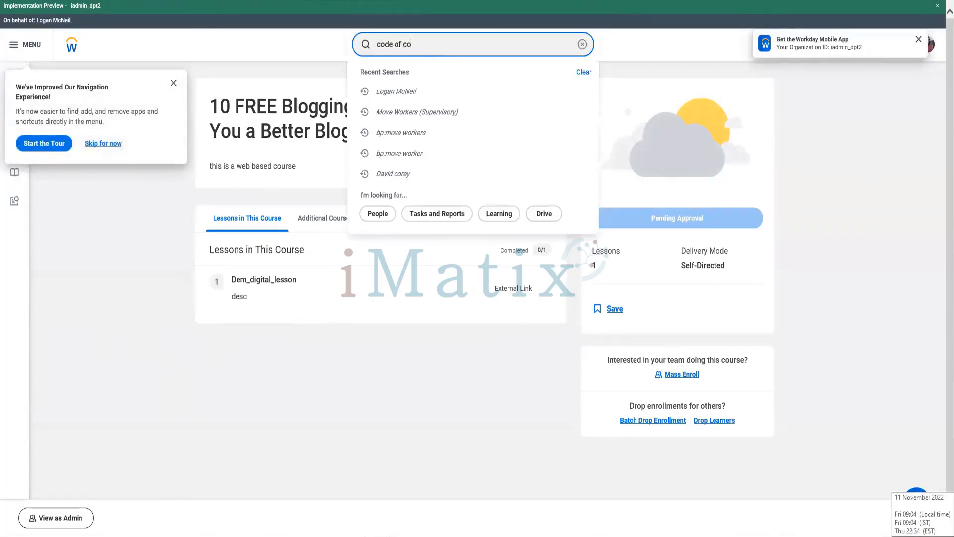
text(nduct)
key(Return)
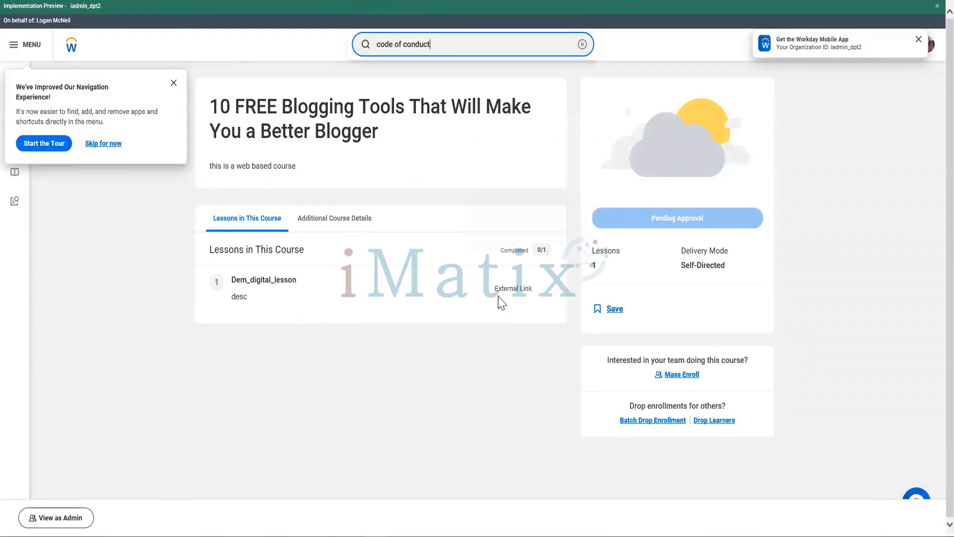
click(467, 45)
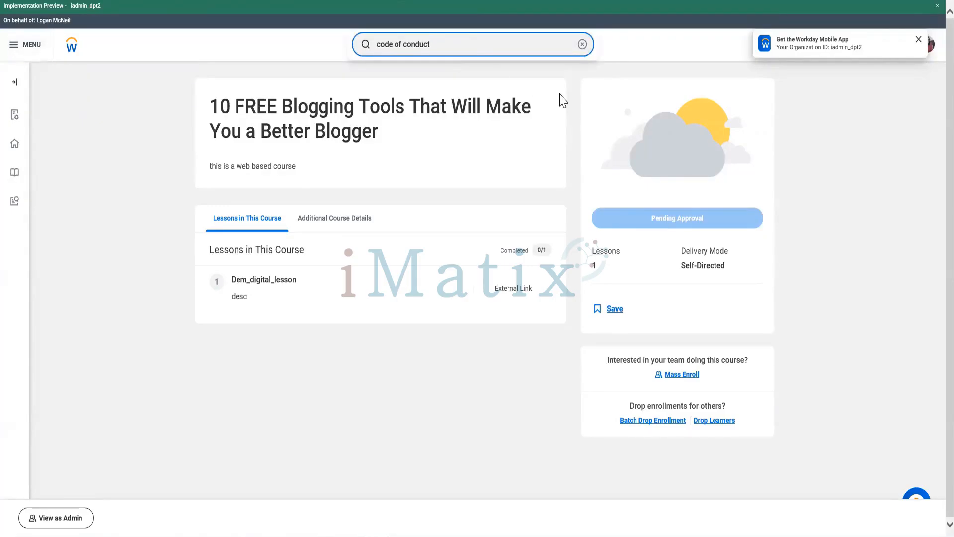
key(Return)
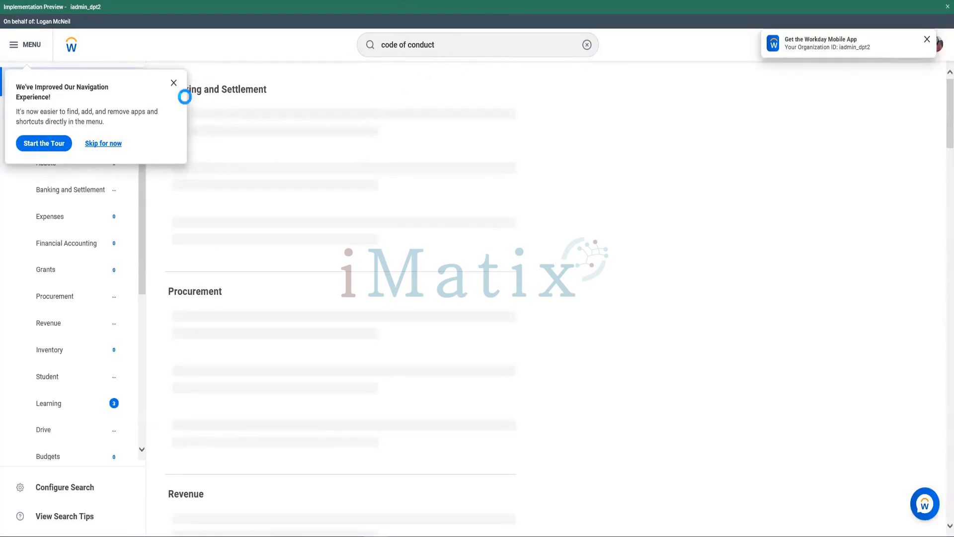
click(173, 83)
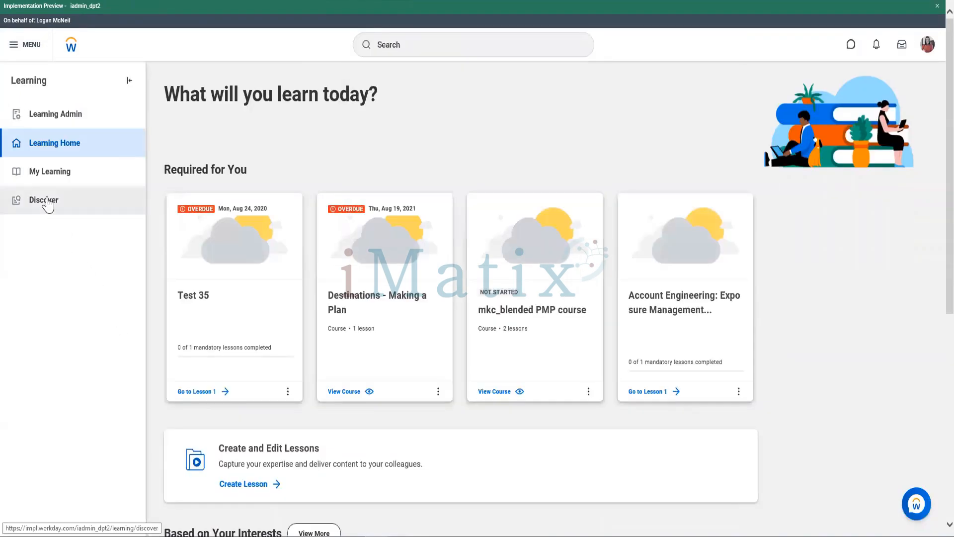
- Return to the learning catalog and search its content for "code of conduct"
click(46, 202)
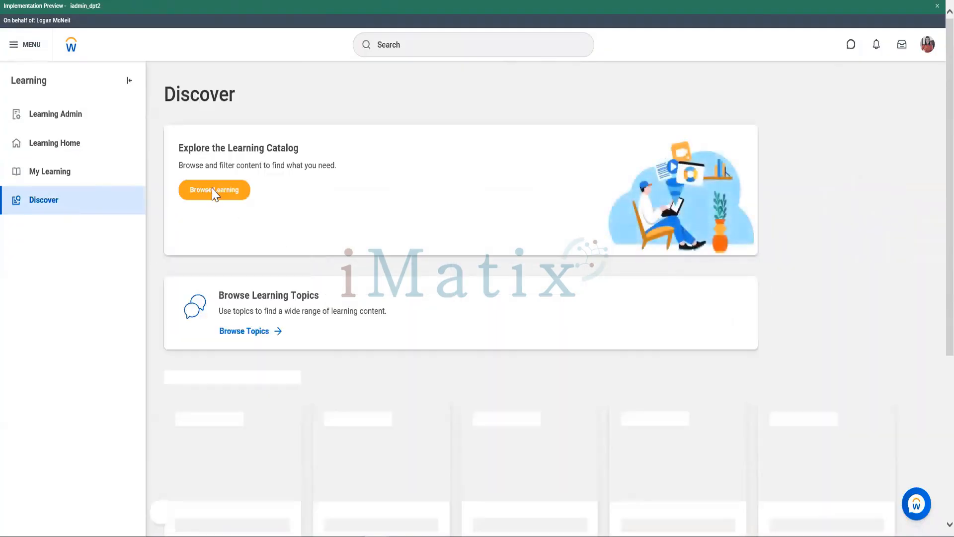
click(214, 194)
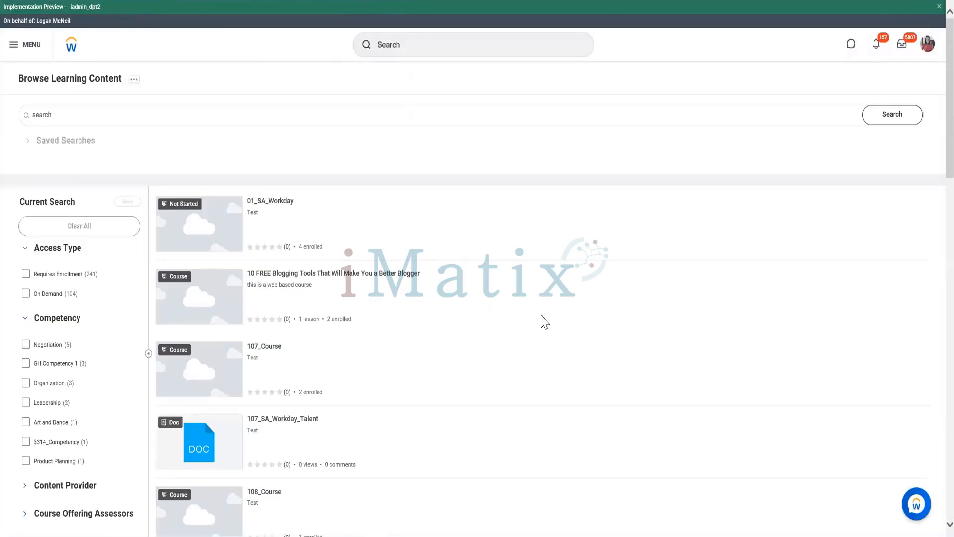
click(342, 114)
text(searchcde)
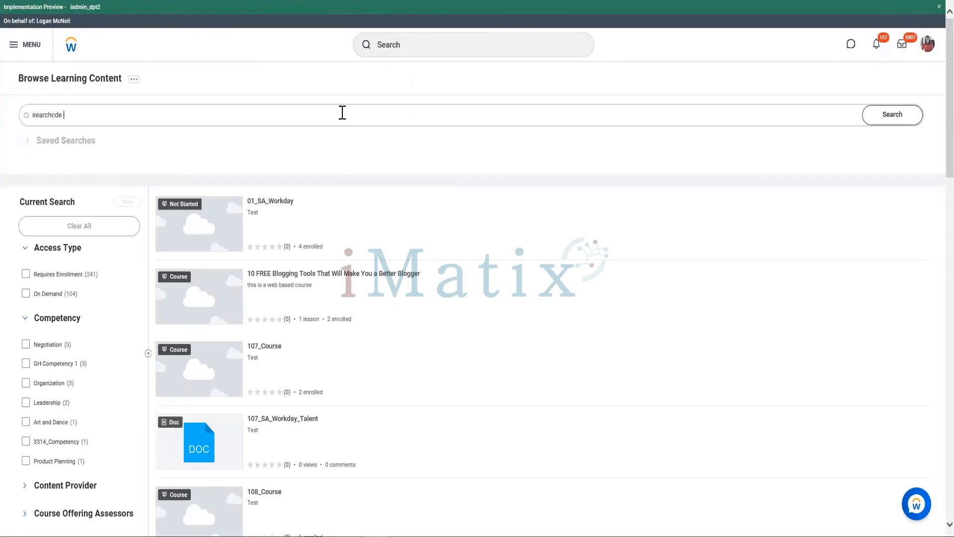
key(Return)
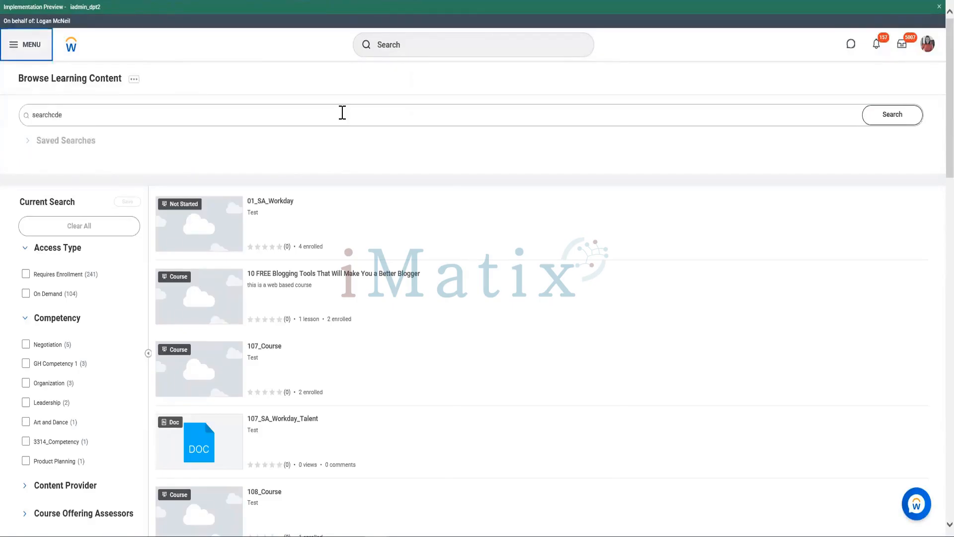
click(343, 113)
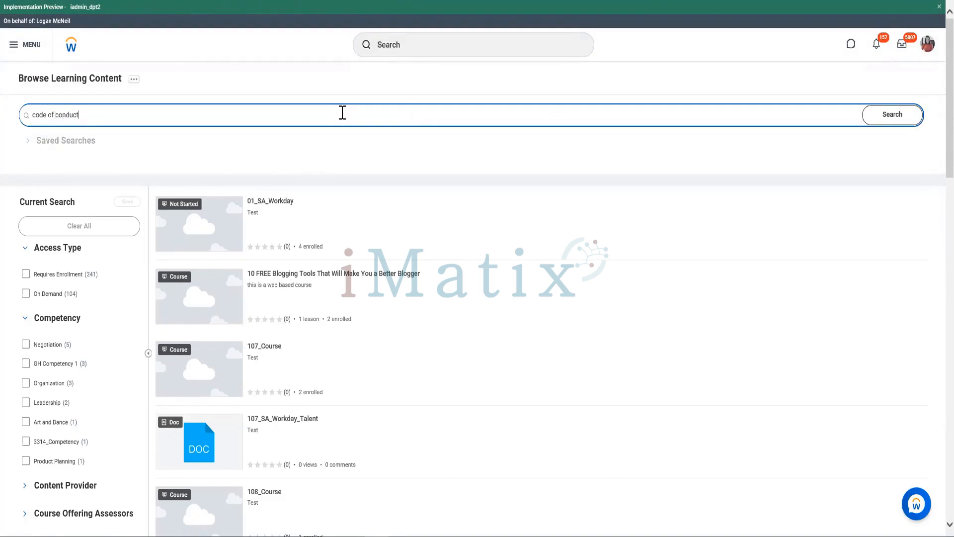
text(code of conduct)
click(892, 117)
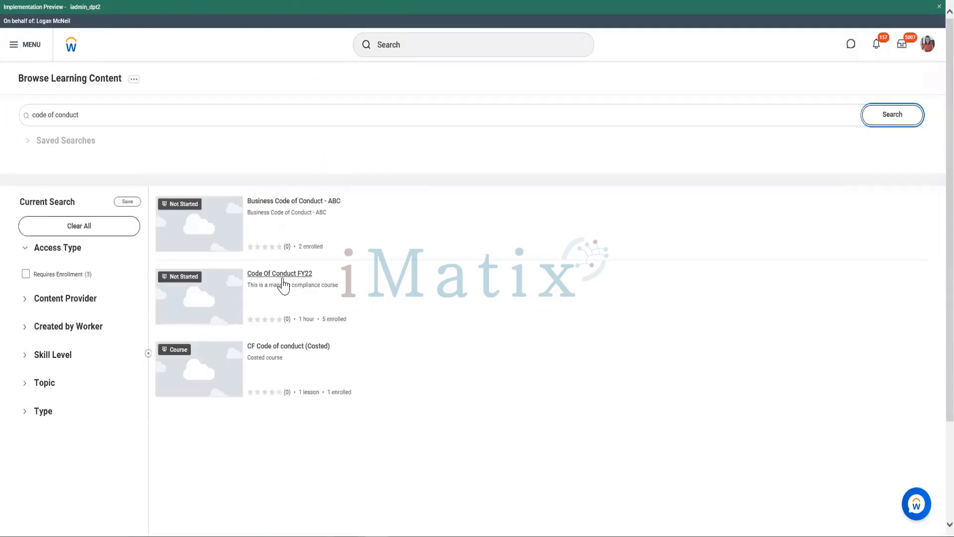
- Open the Code Of Conduct FY22 course from the catalog search results
right_click(287, 281)
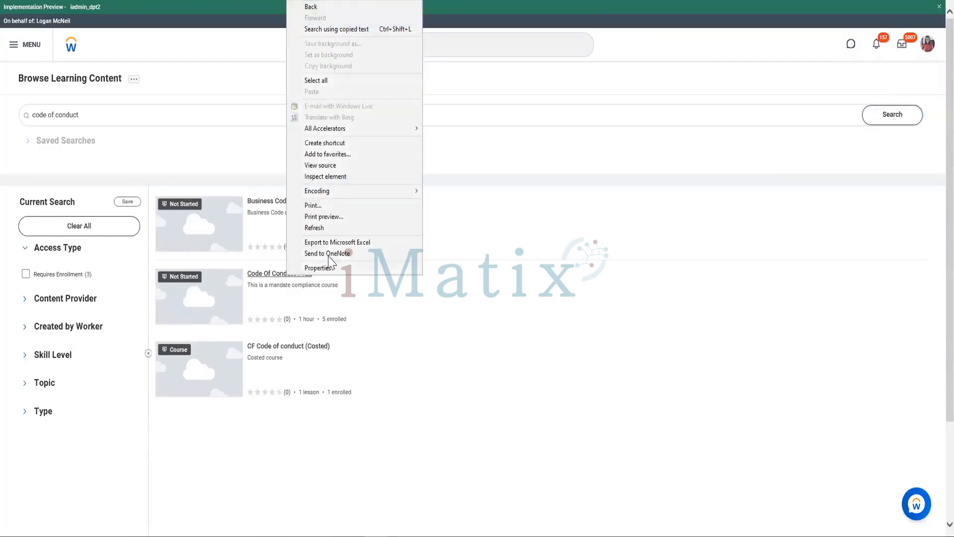
click(267, 282)
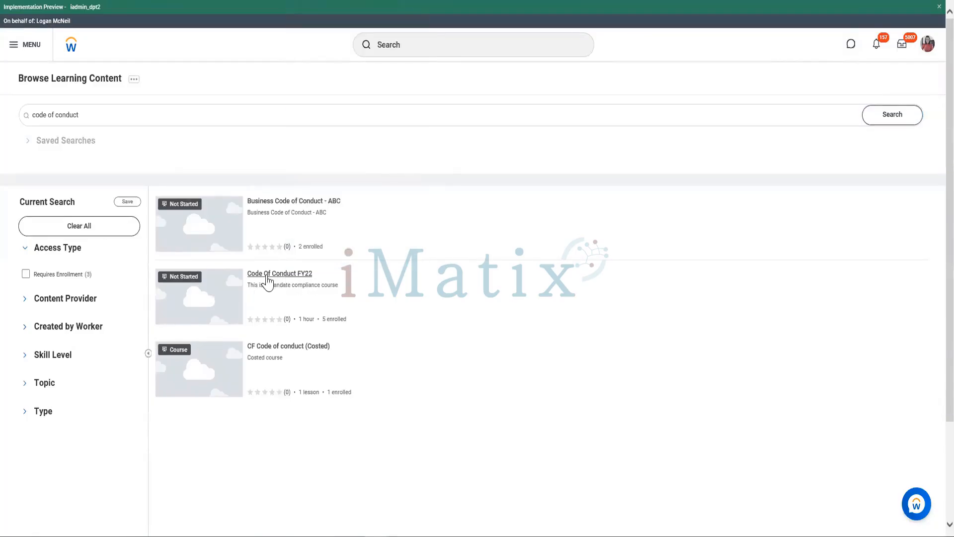
click(268, 282)
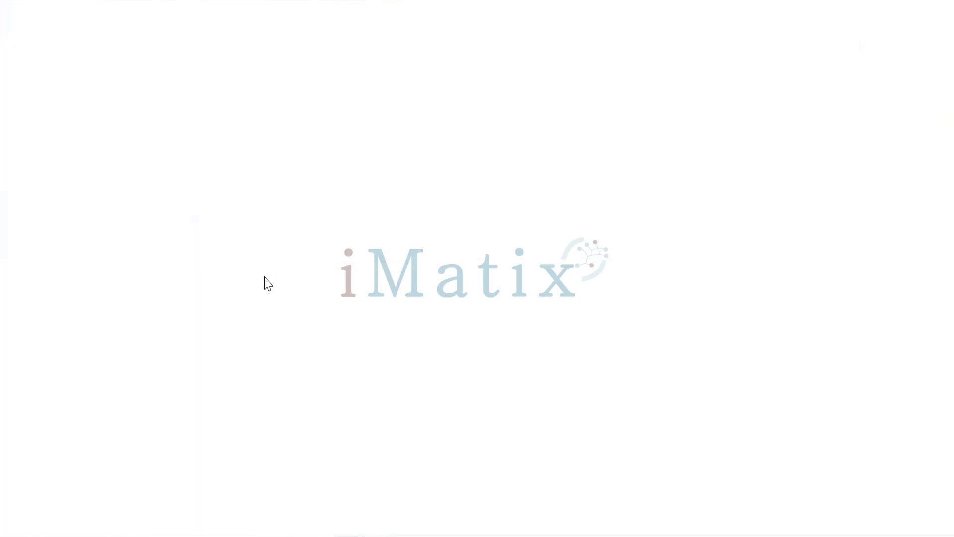